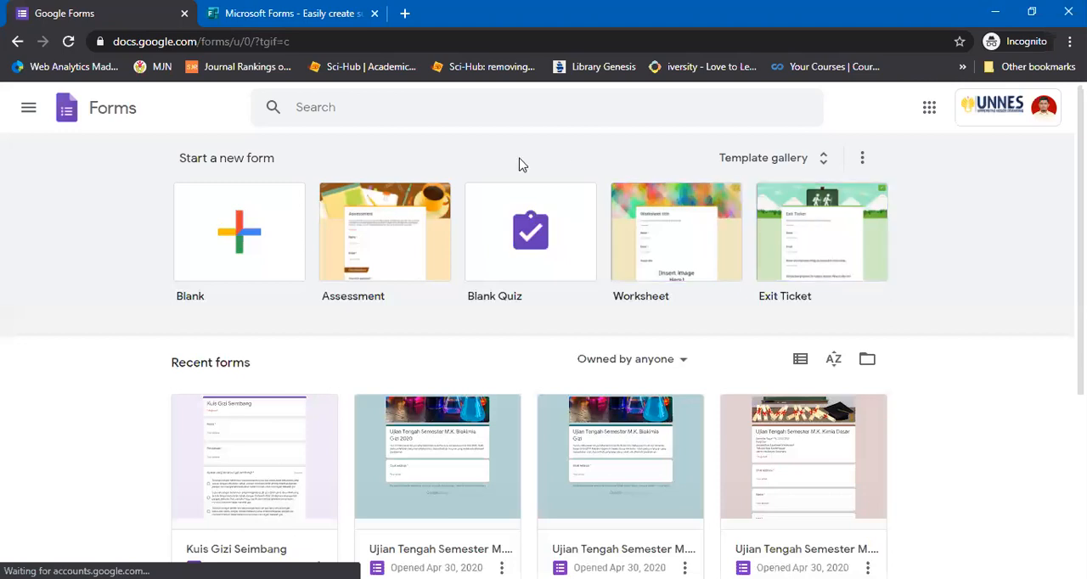
Create a blank form, title it "Contoh Formulir" and apply the same title as the form's file name
click(247, 248)
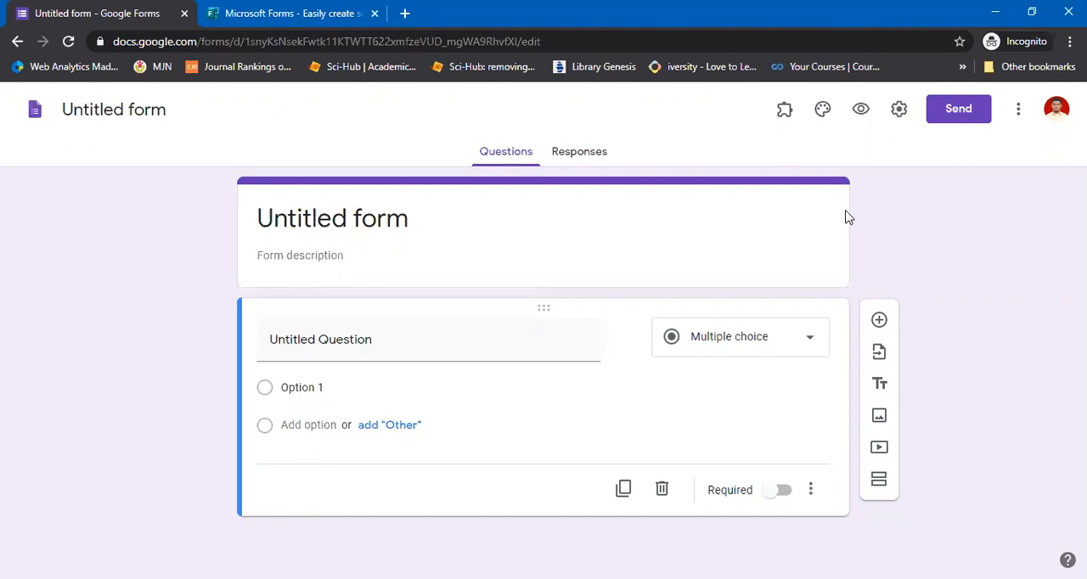
click(314, 217)
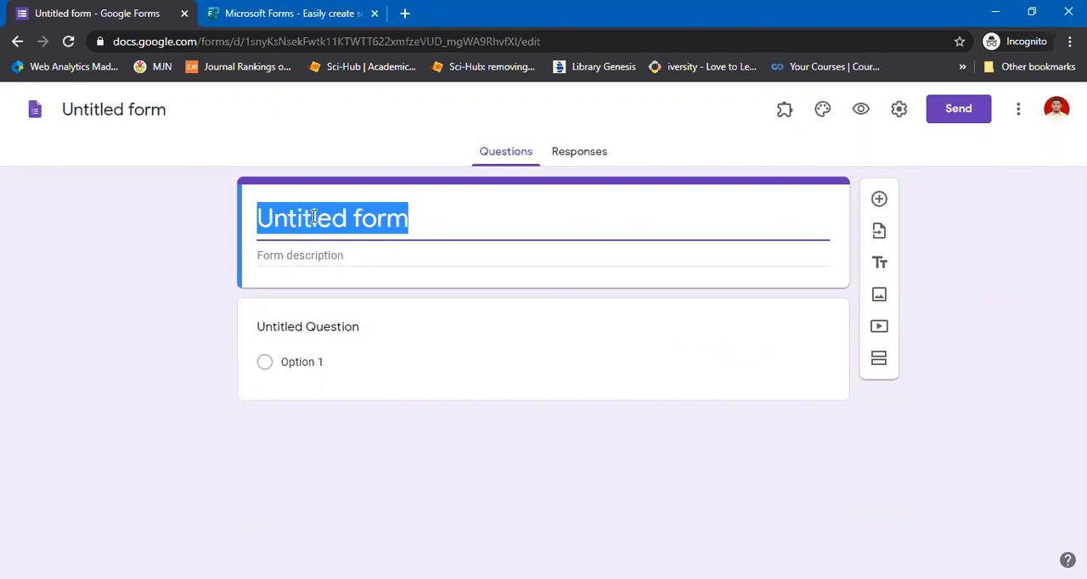
text(COnto)
key(BackSpace)
key(BackSpace)
key(BackSpace)
key(BackSpace)
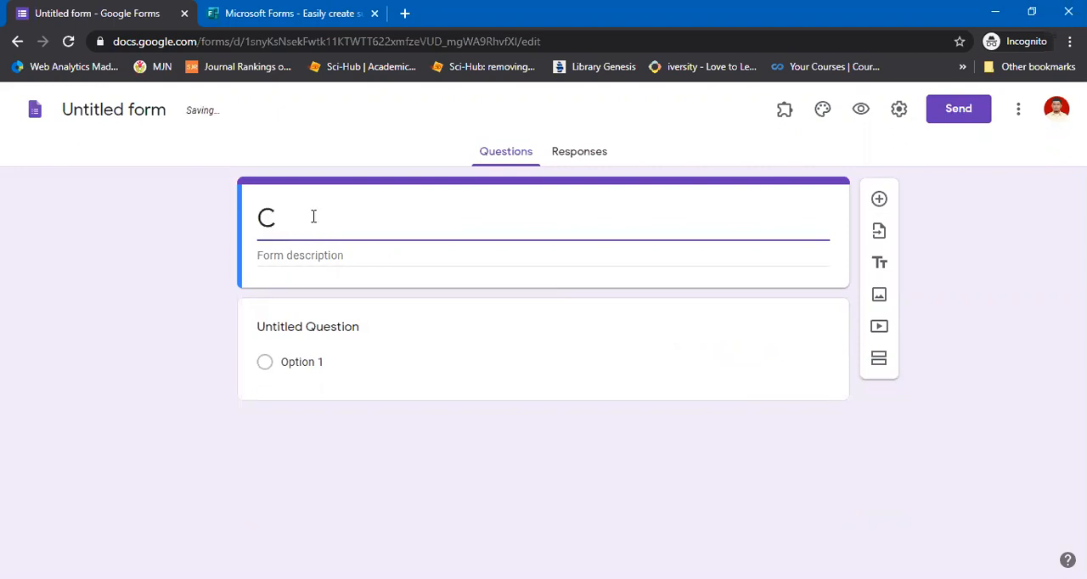
text(ontoh F)
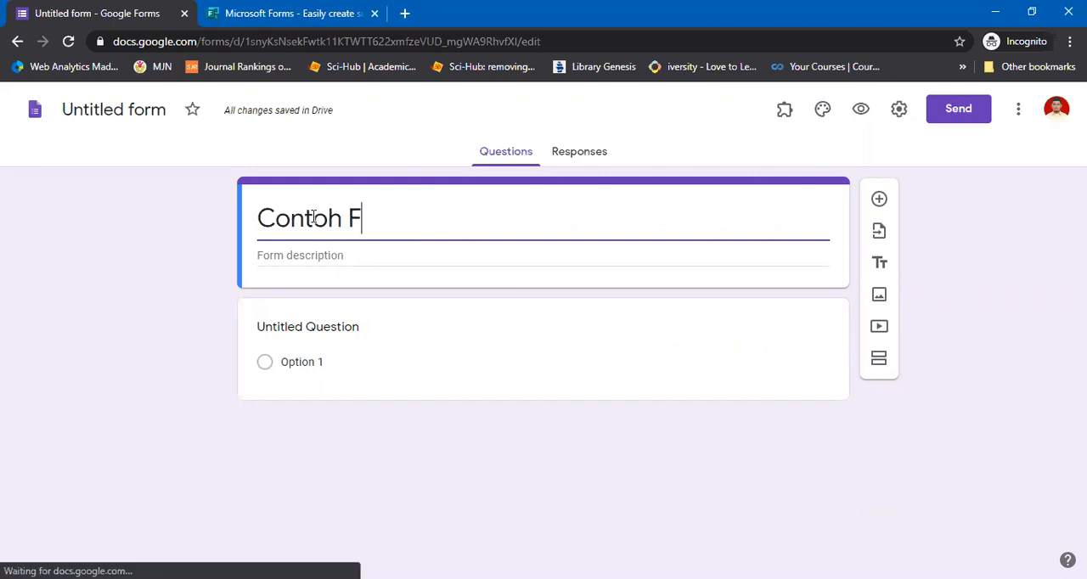
text(ormulir)
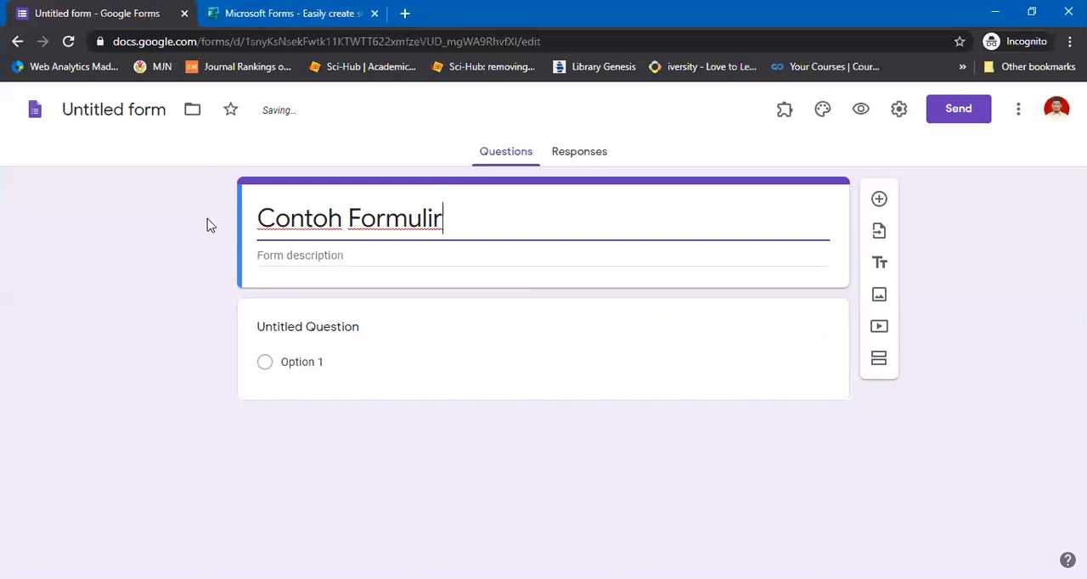
click(209, 225)
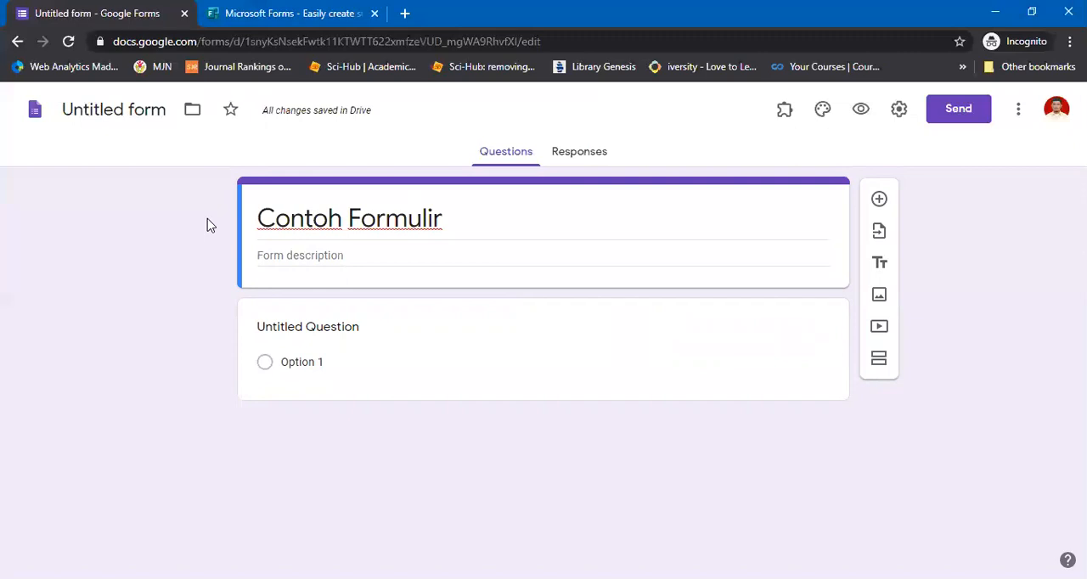
click(110, 109)
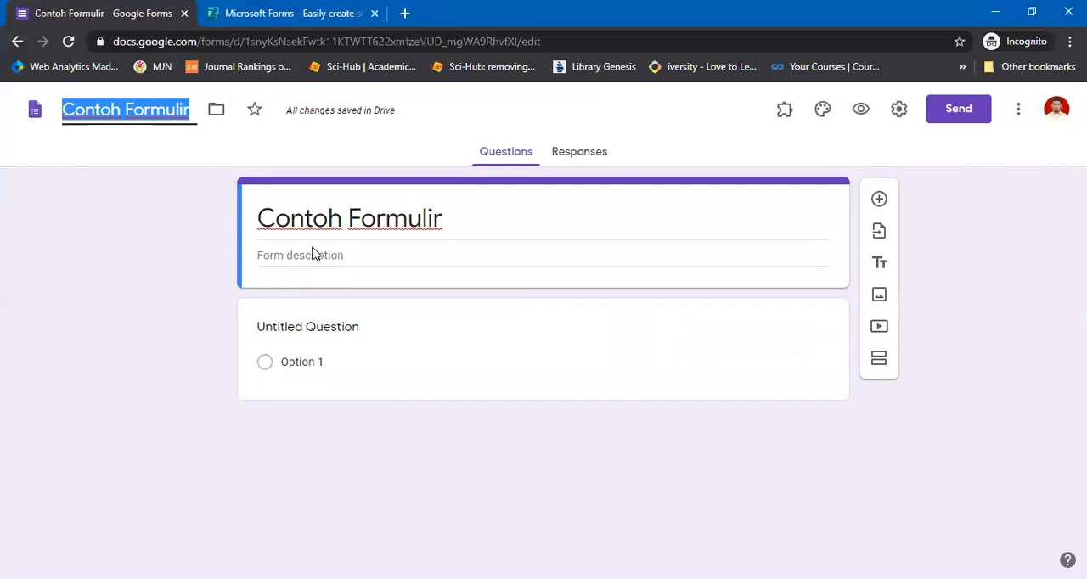
Enter "Contoh penggunaan google form." as the form description
click(314, 255)
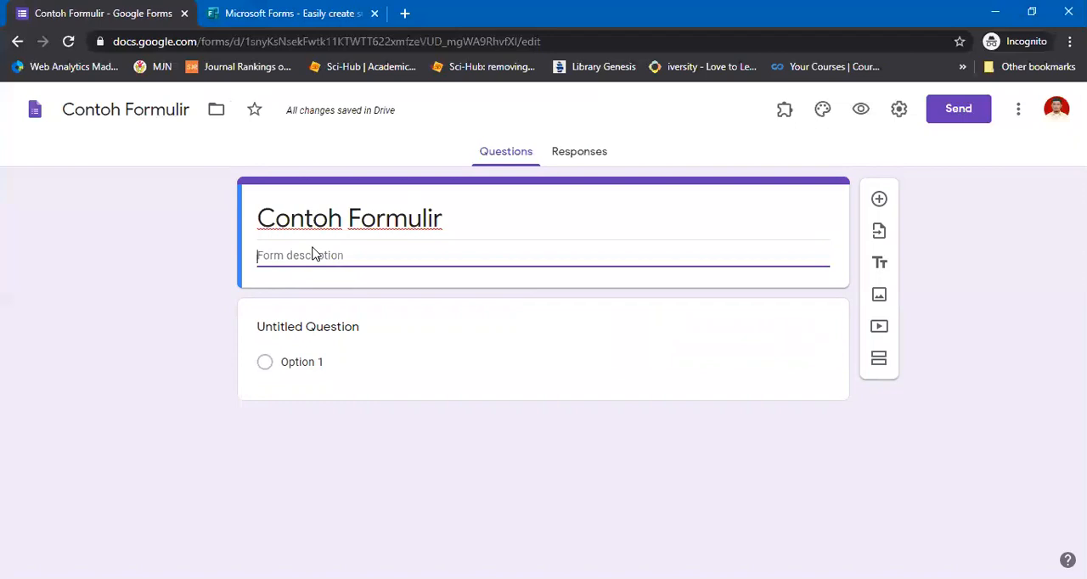
text(Contoh penggunaan google form.)
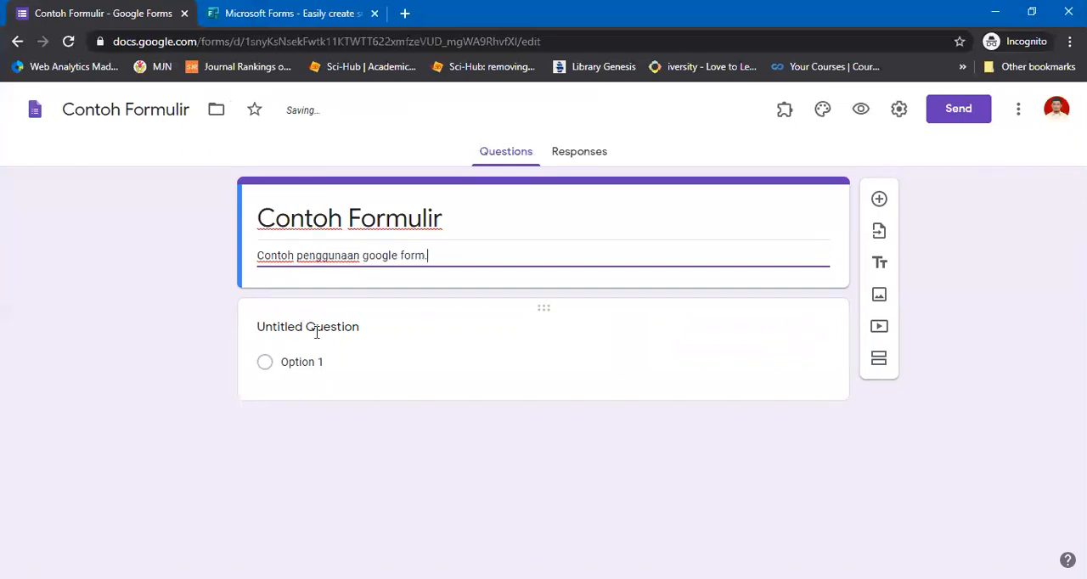
Set the text of the first question to "Apakah anda bersedia mengisi google form ini?"
click(316, 332)
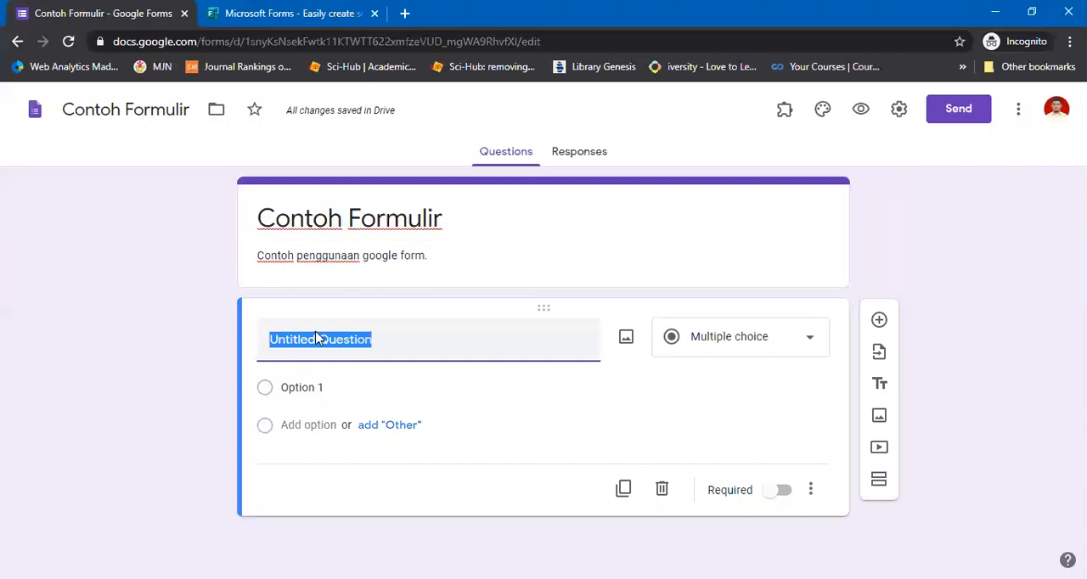
text(Apakah anda bersedia mengisi google )
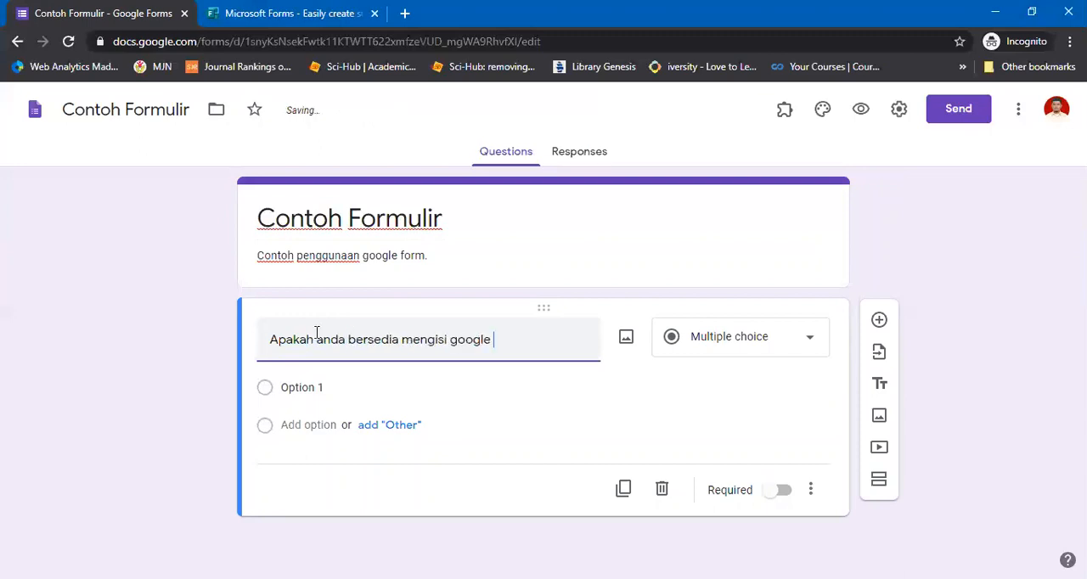
text(form )
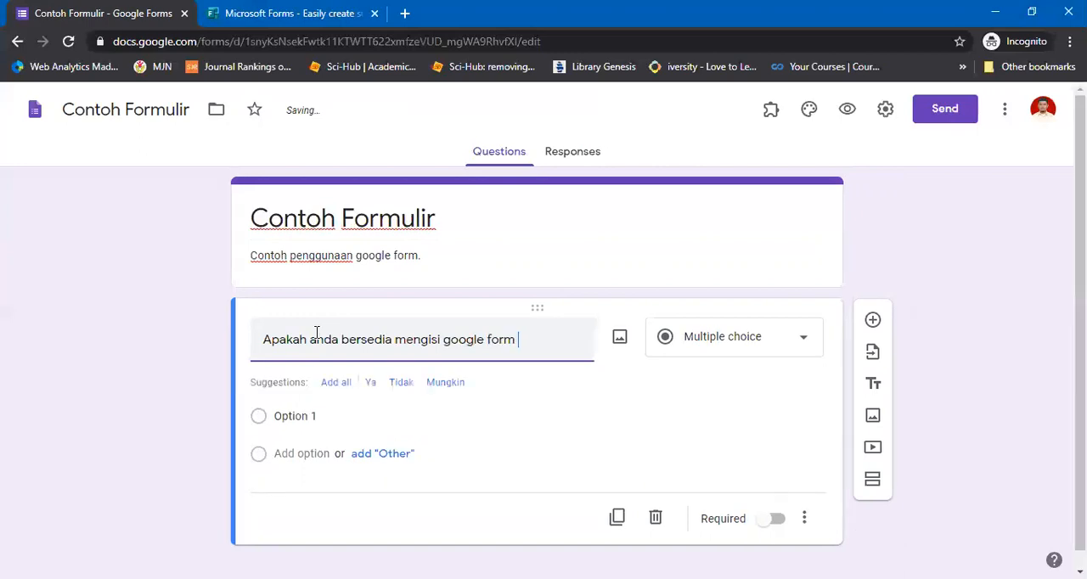
text(ini?)
Add all suggested answers to the question, remove Mungkin so only Ya and Tidak remain, and make the question required
click(332, 384)
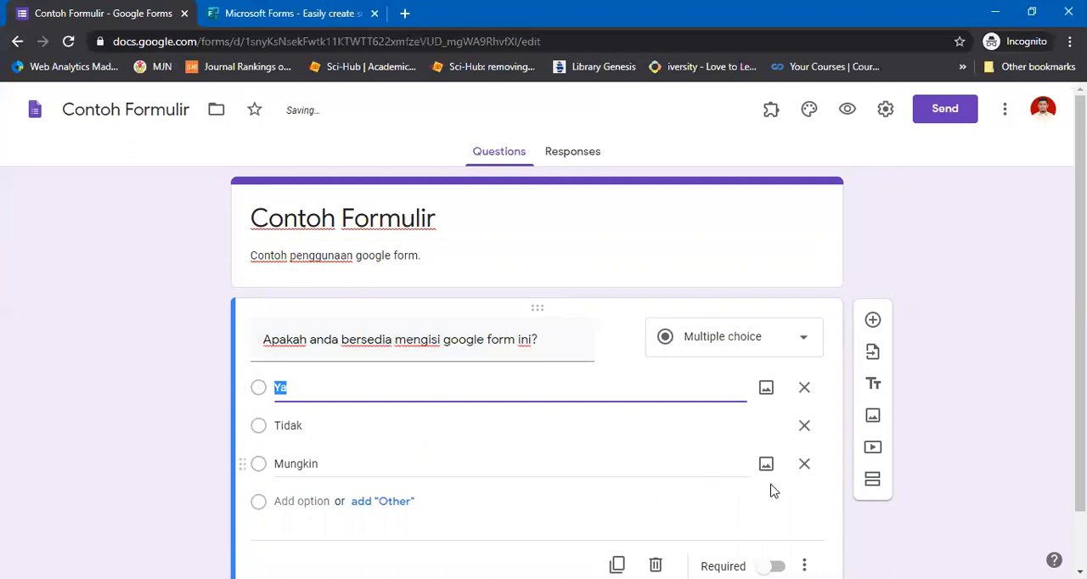
click(773, 491)
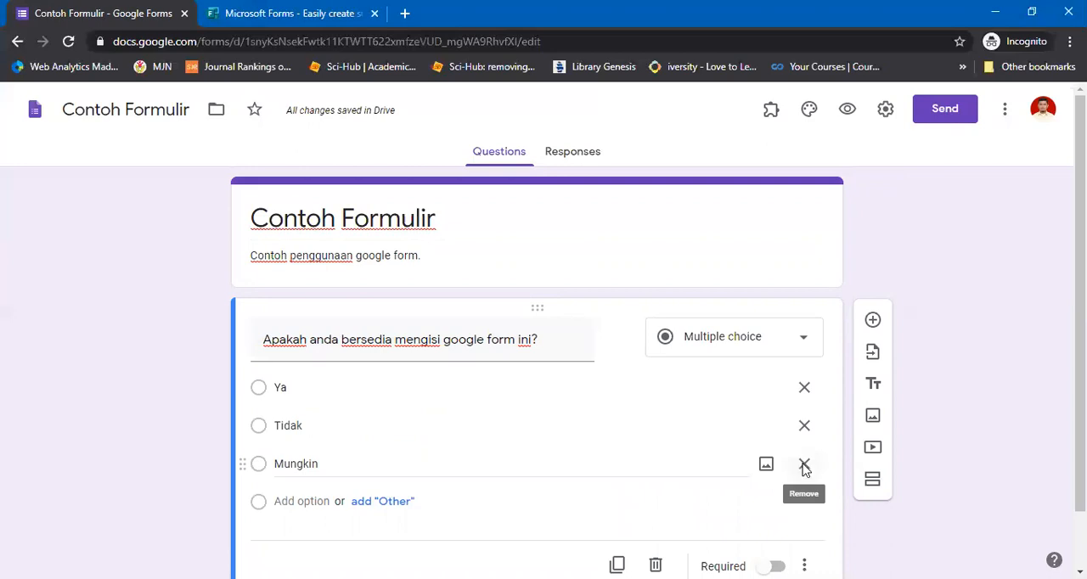
click(804, 465)
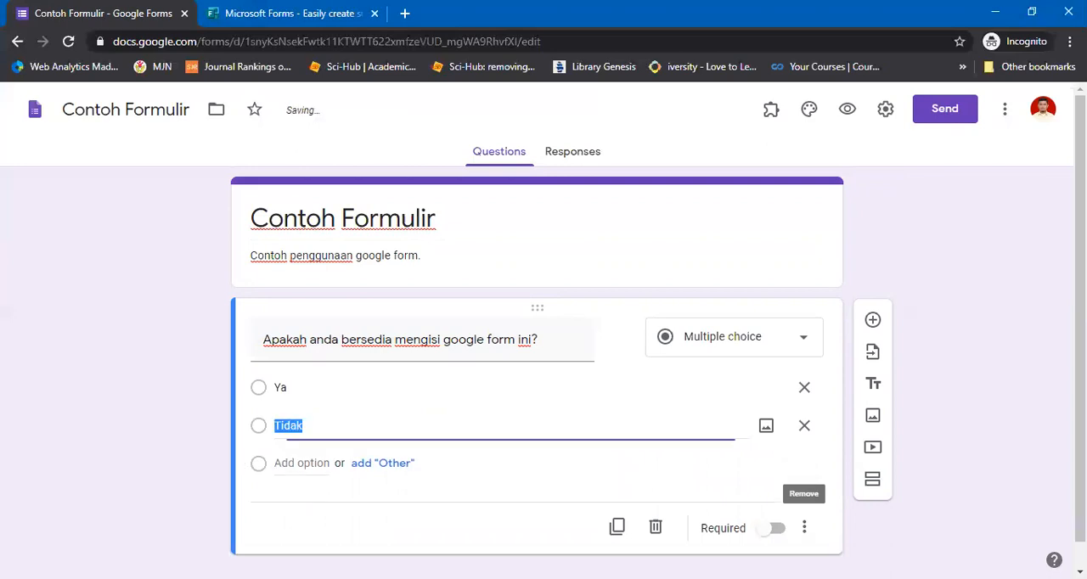
scroll(794, 526, down, 1)
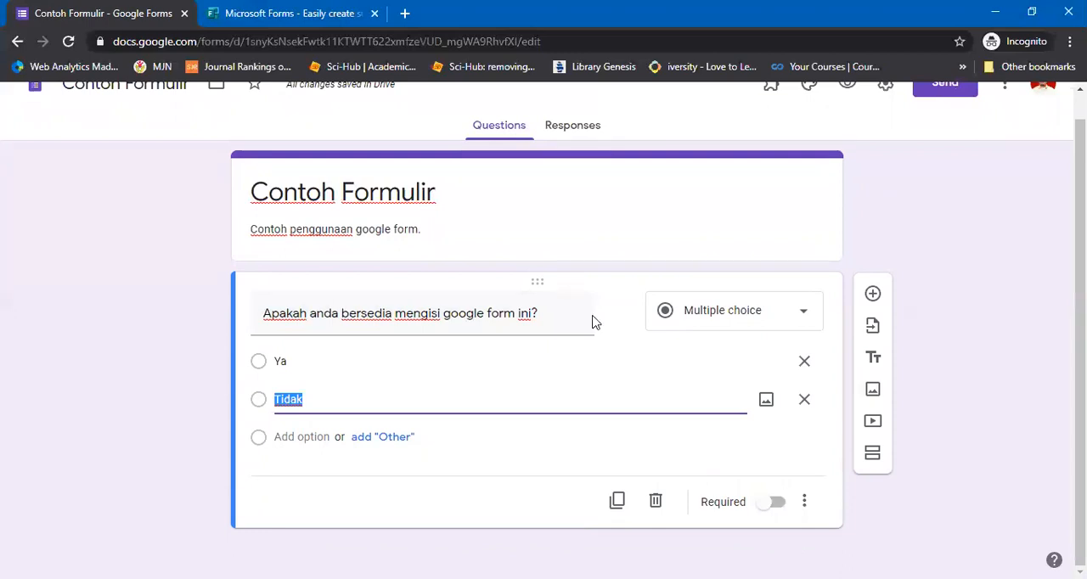
click(778, 507)
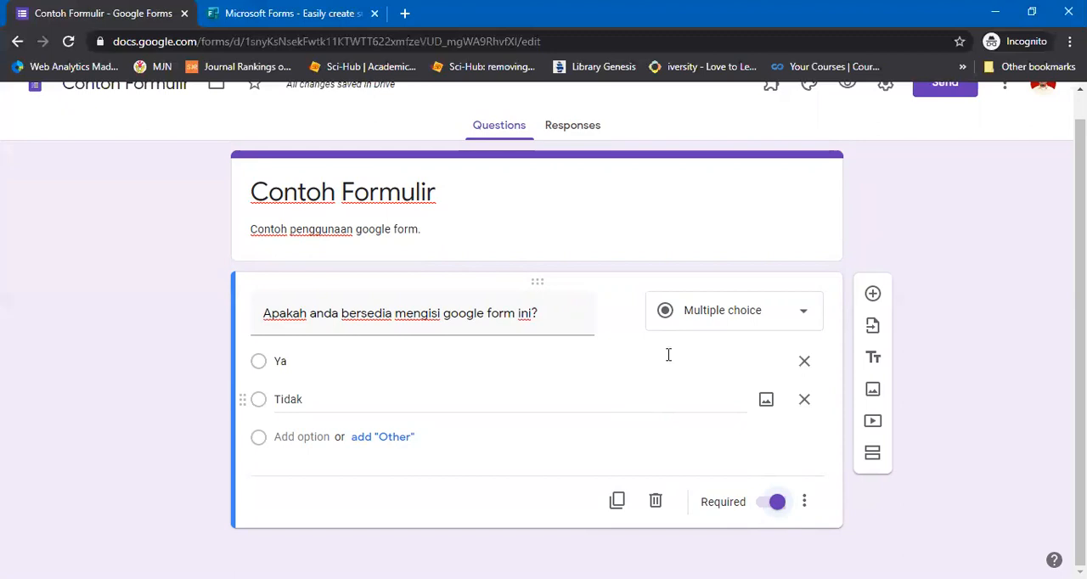
Change the question type to Dropdown and view its answer list in the form preview
click(727, 313)
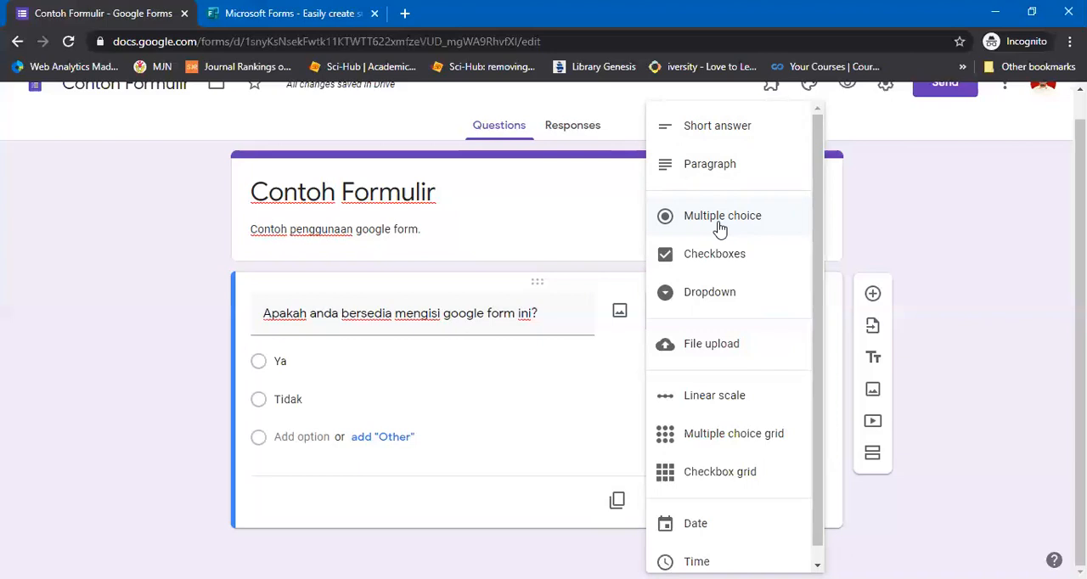
click(670, 301)
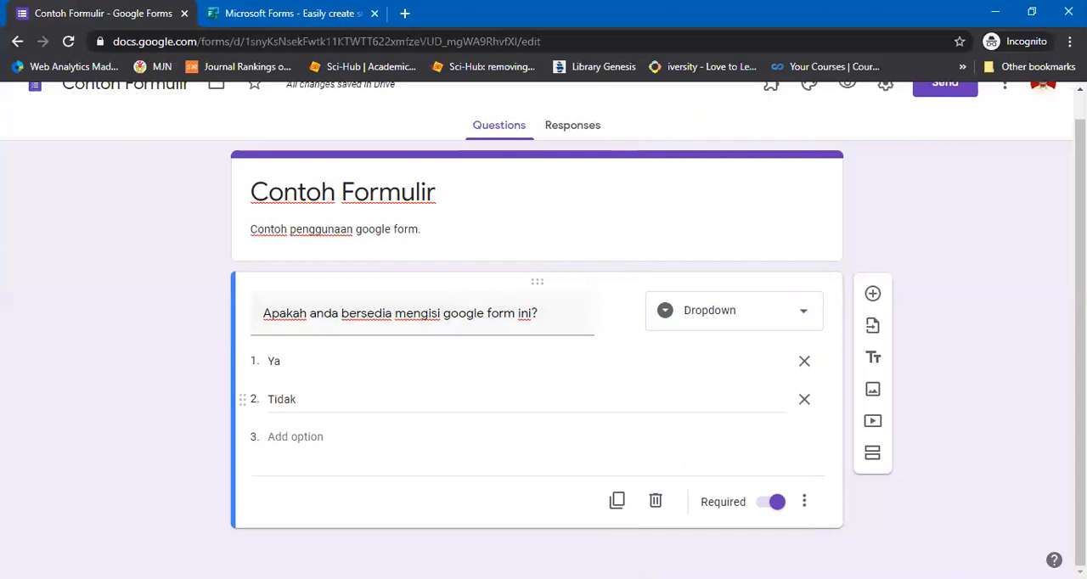
scroll(846, 116, up, 1)
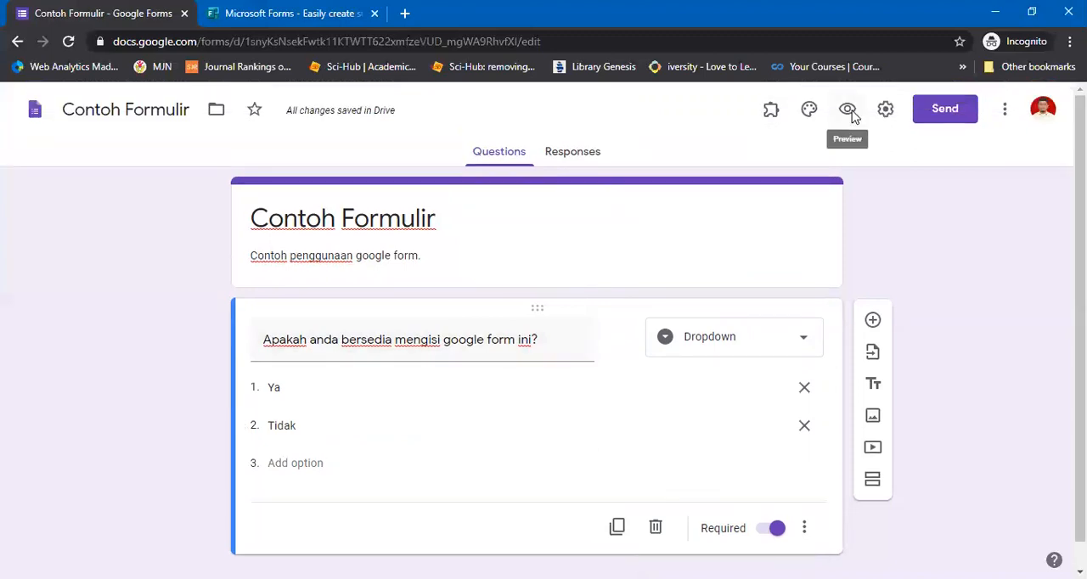
click(847, 111)
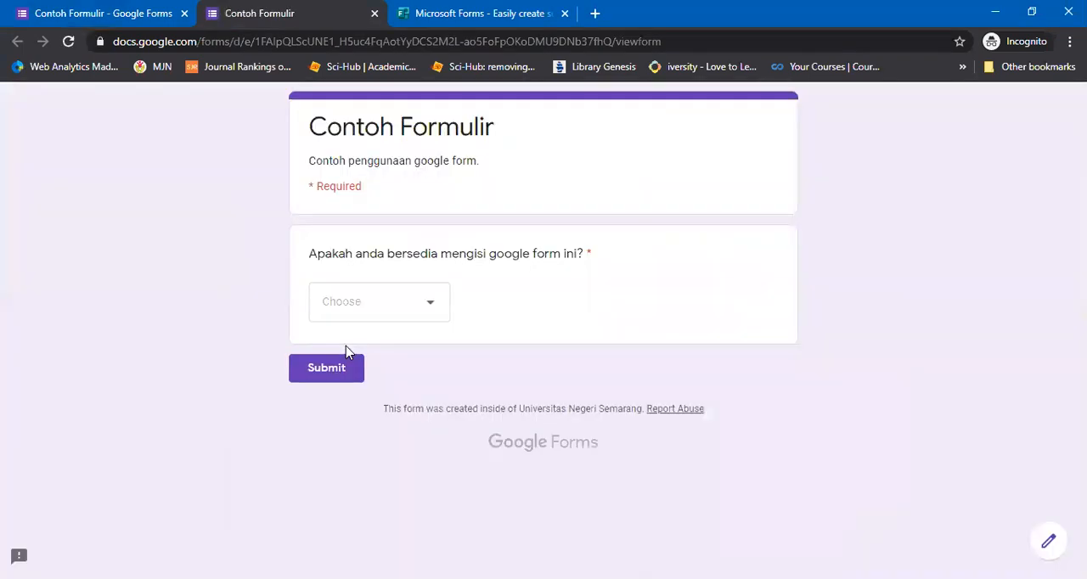
click(422, 303)
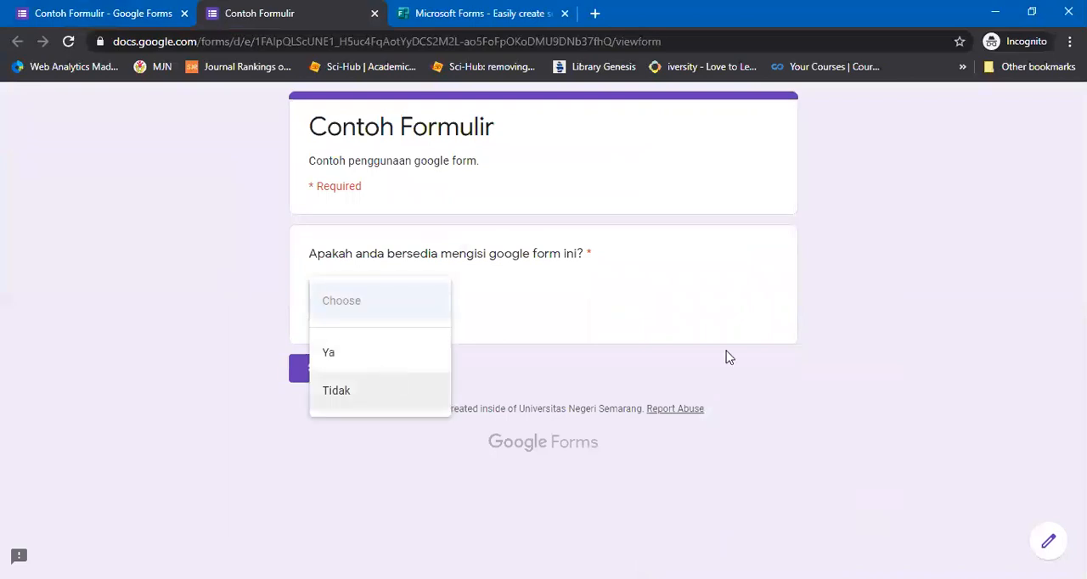
key(ctrl+shift+Tab)
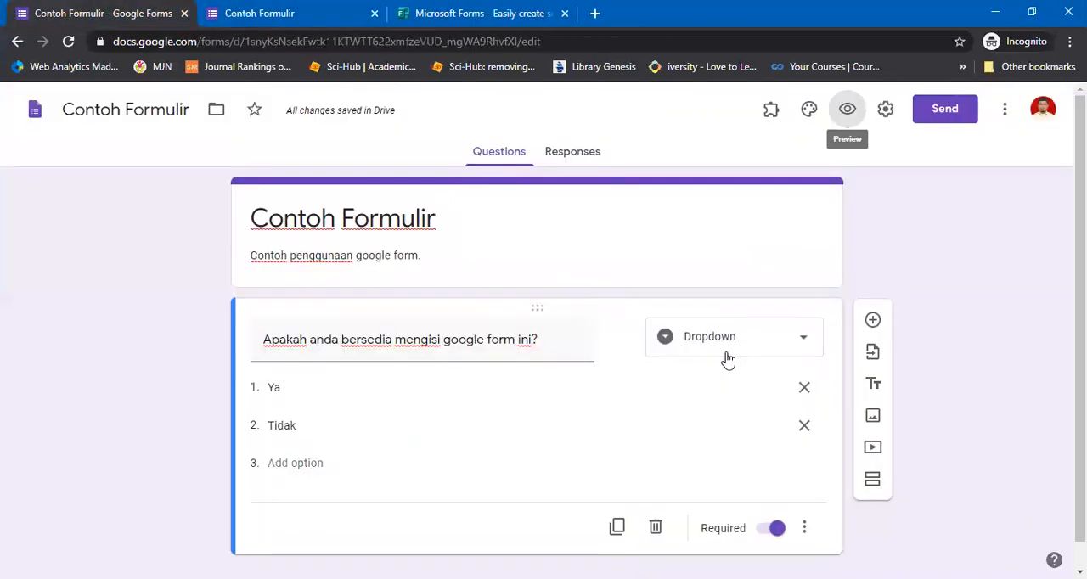
Set the question type to Multiple choice and try the answers Ya and Tidak in the form preview
click(727, 359)
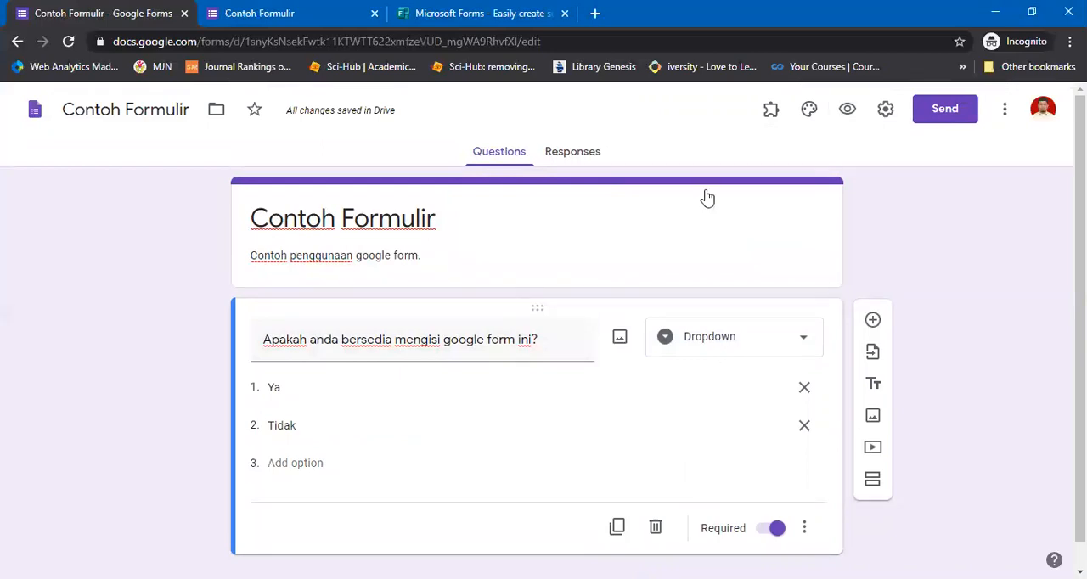
click(713, 220)
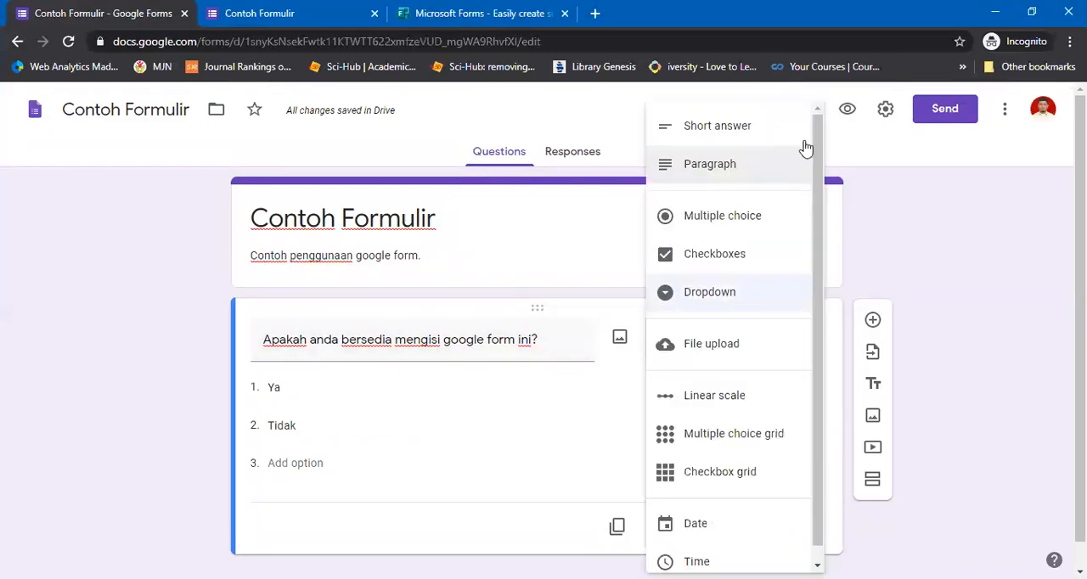
click(849, 113)
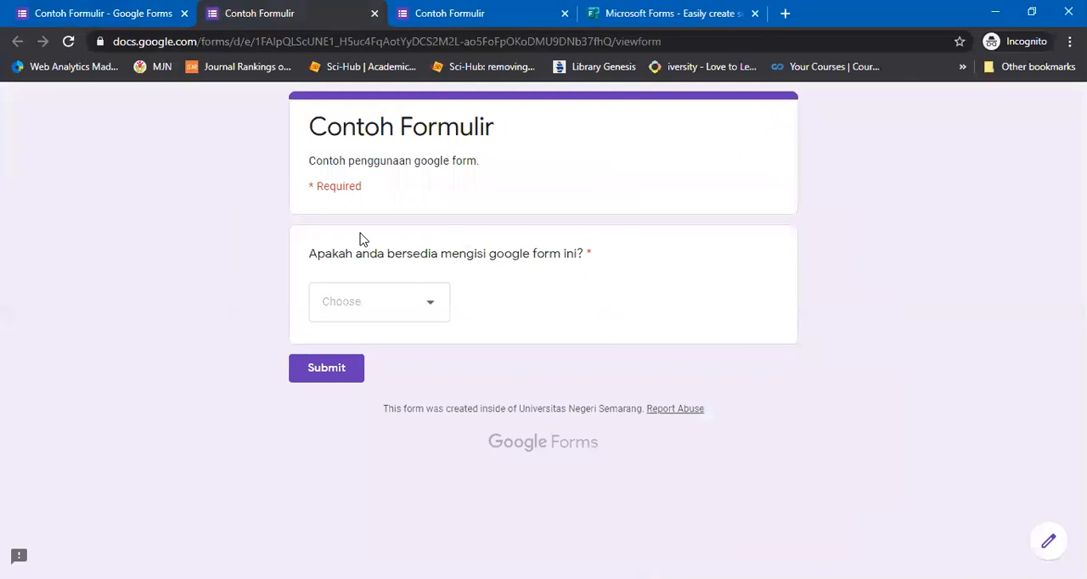
key(ctrl+shift+Tab)
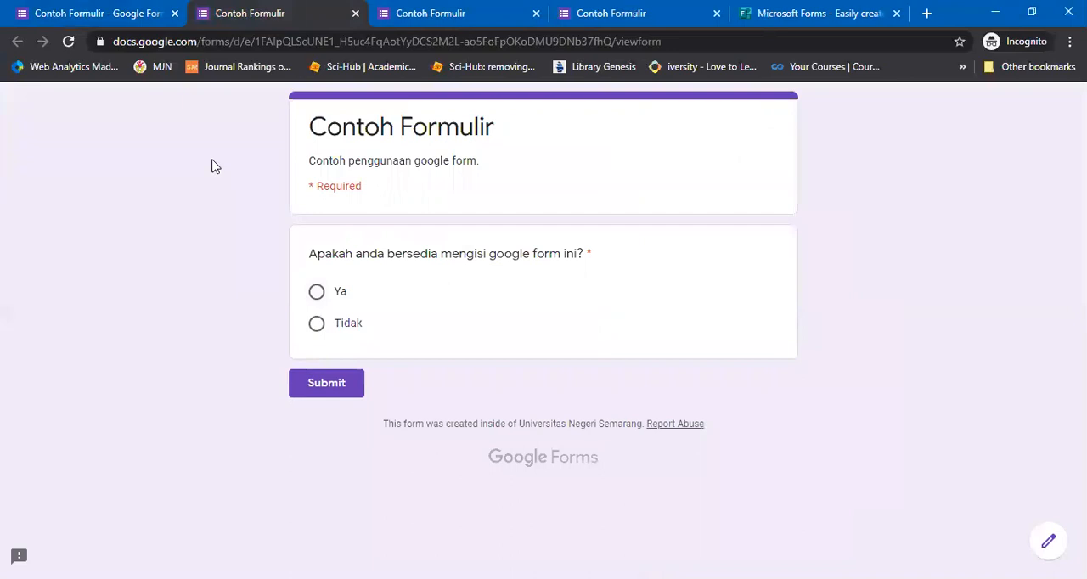
key(space)
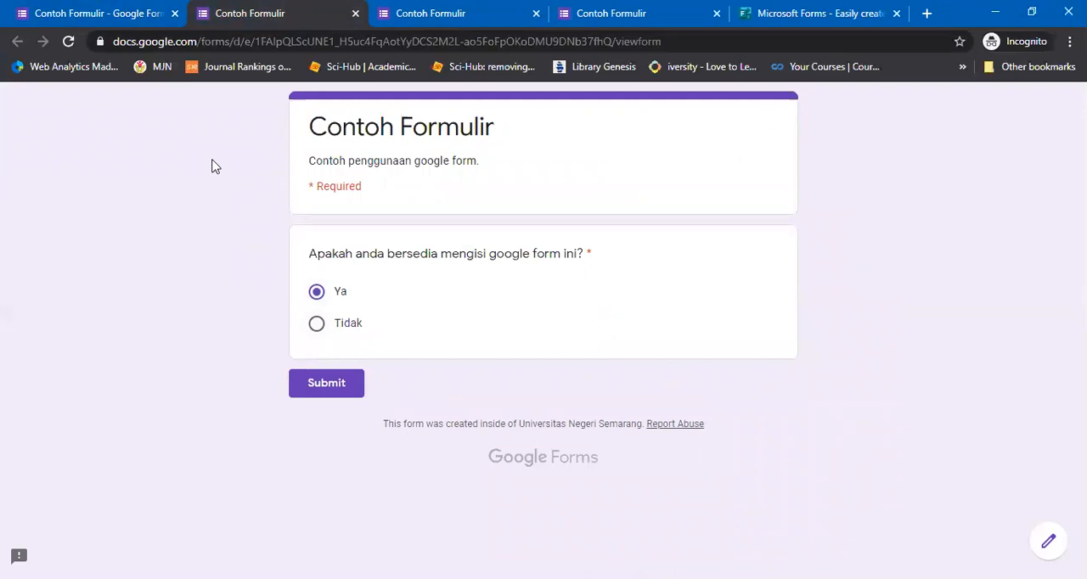
click(317, 323)
Close all form previews, discarding the unsaved test answer, and return to the form editor
click(355, 14)
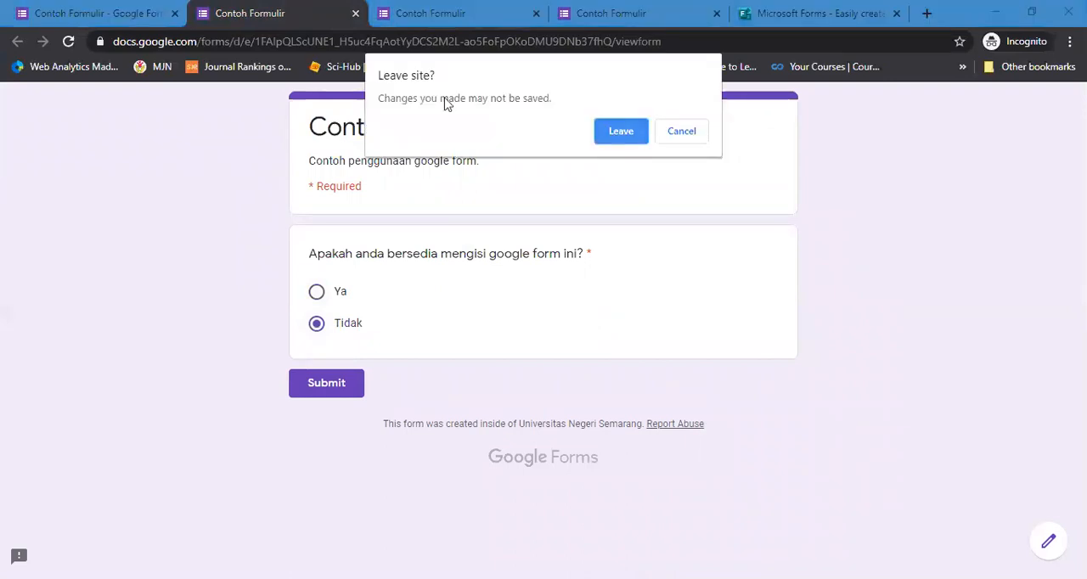
key(Return)
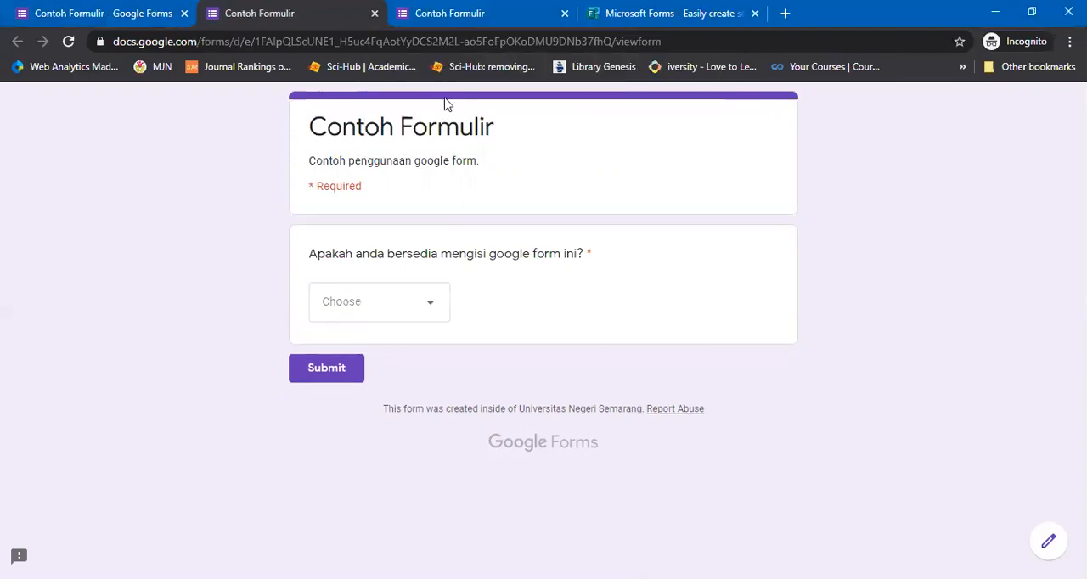
key(ctrl+w)
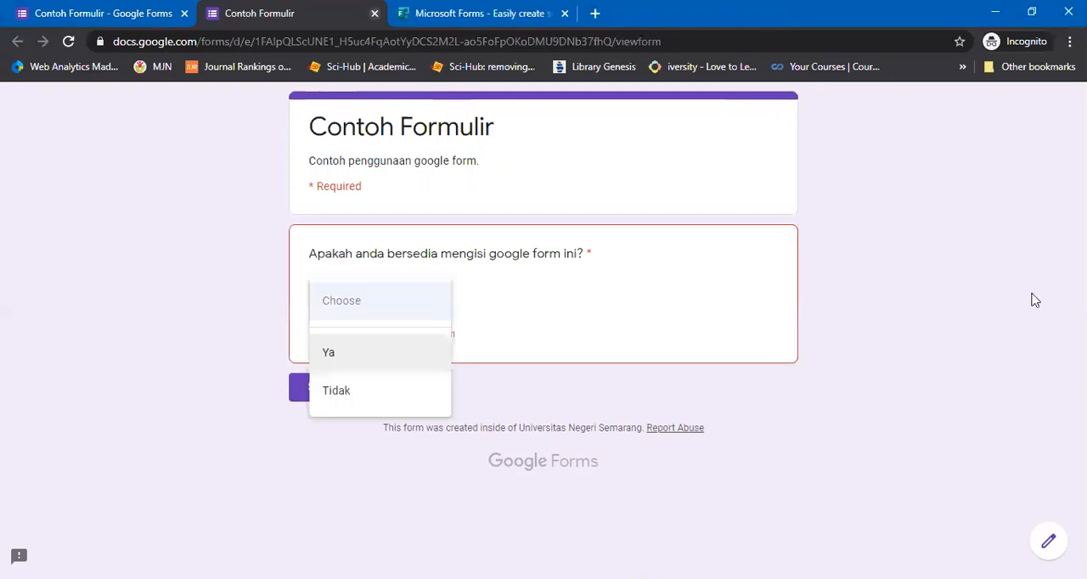
key(ctrl+w)
key(ctrl+shift+Tab)
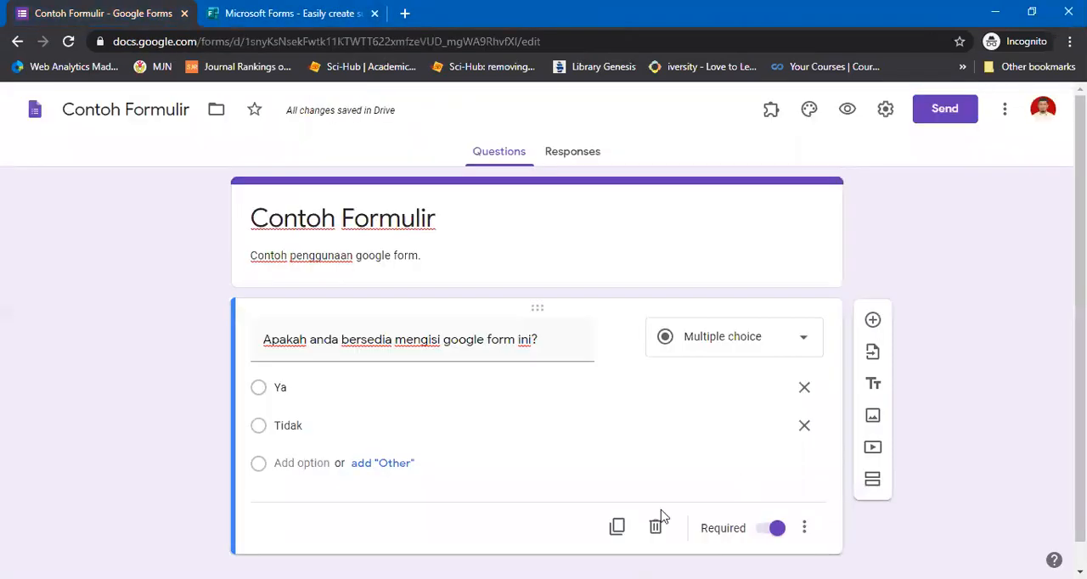
Duplicate the question and delete the copy
scroll(662, 516, down, 1)
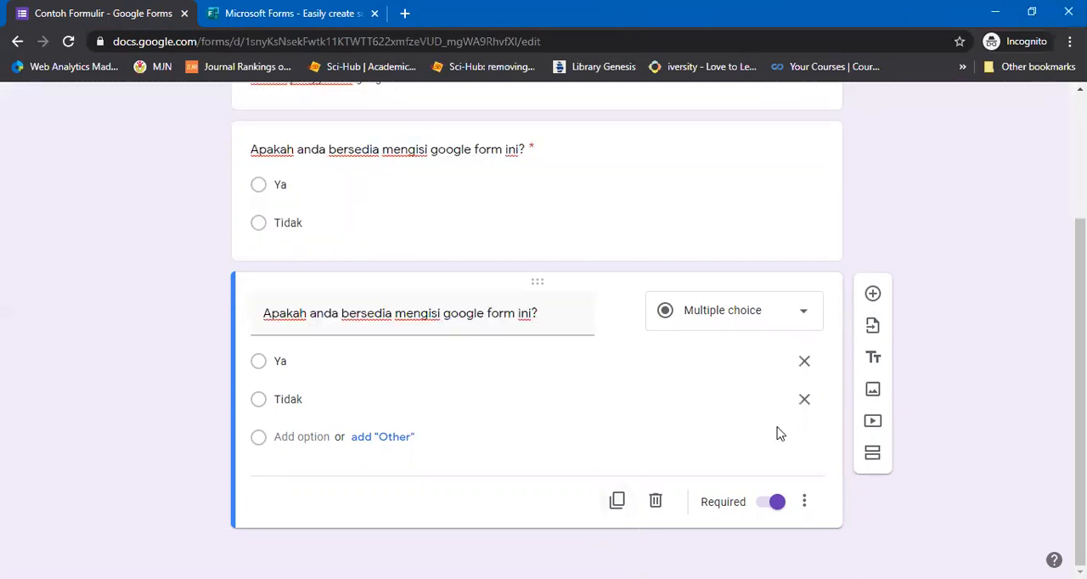
click(655, 502)
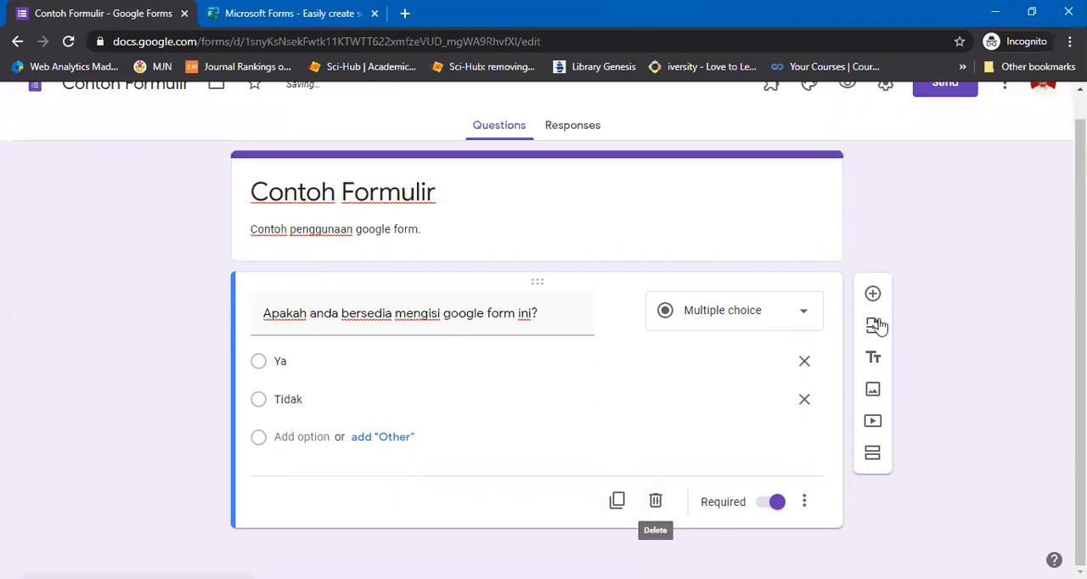
Show the question's description field, hide it again, and look over the question's other display options
click(804, 503)
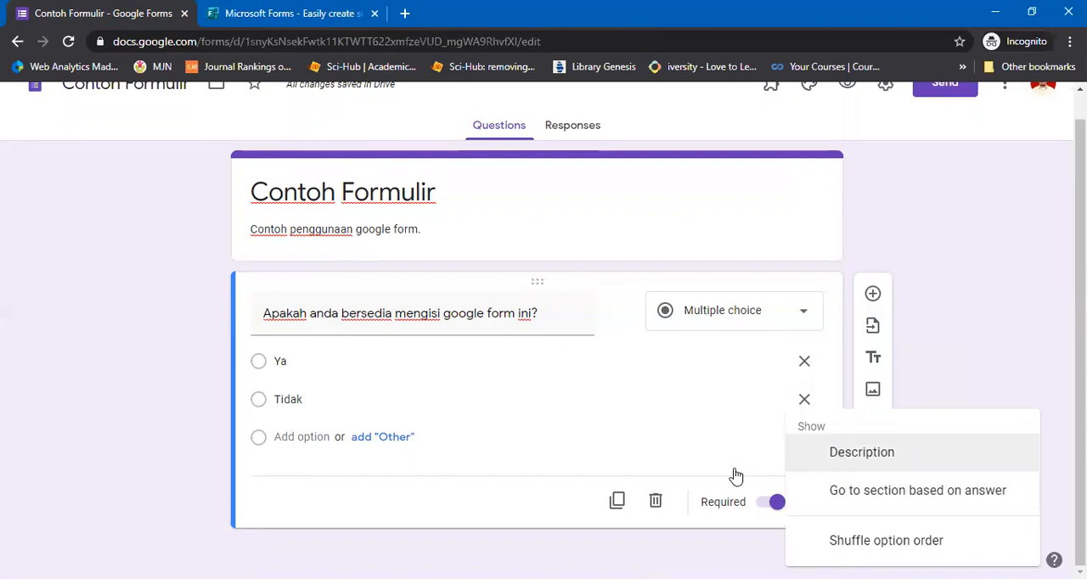
click(849, 454)
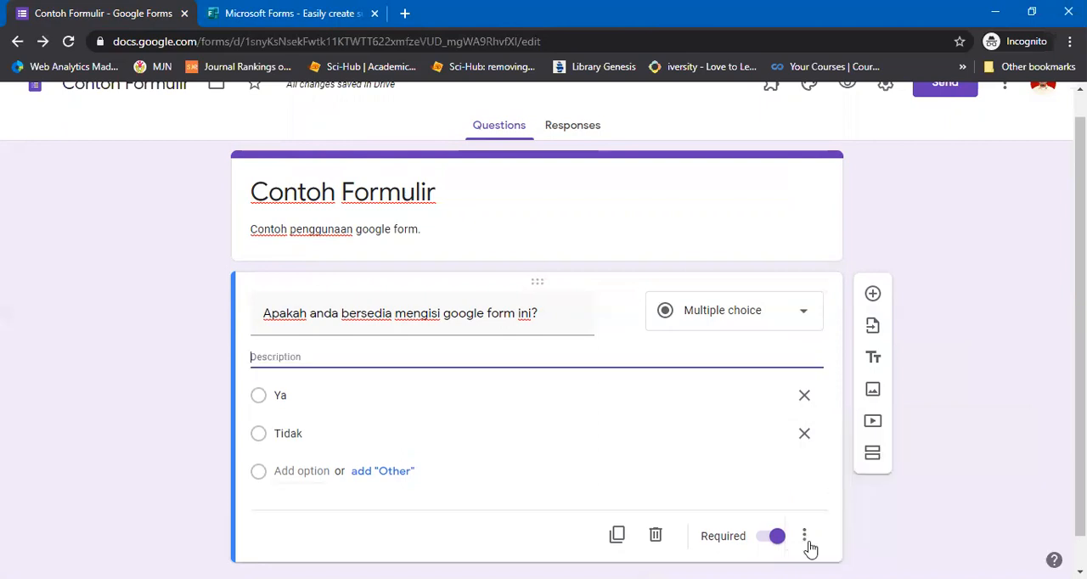
click(809, 544)
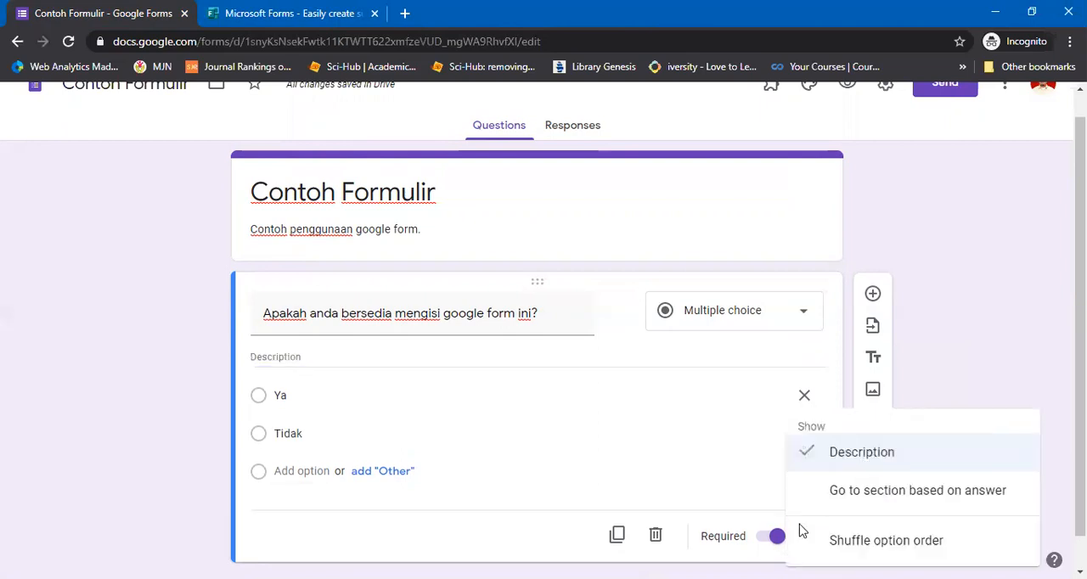
click(798, 509)
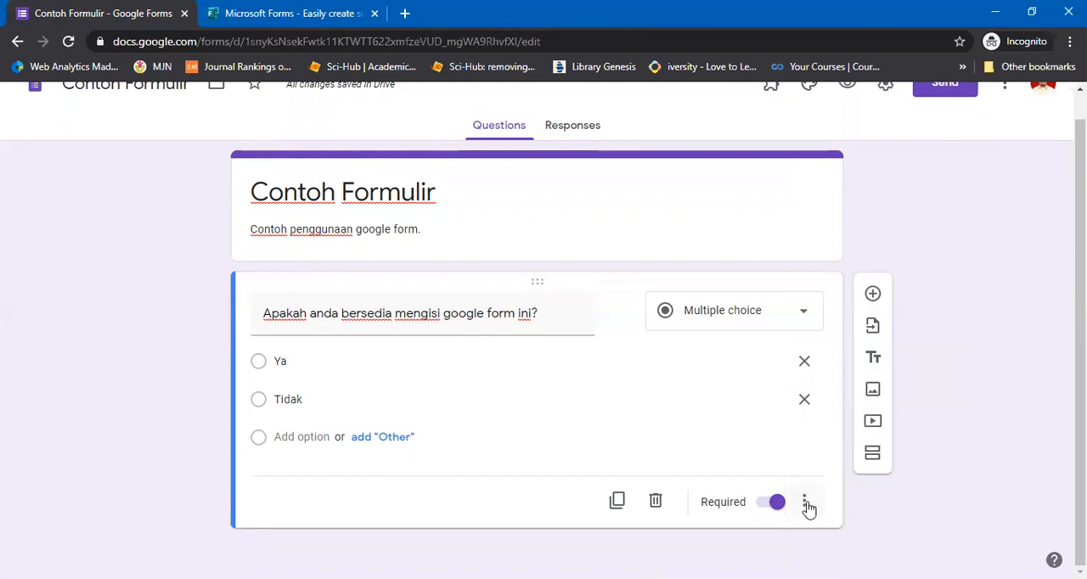
click(805, 503)
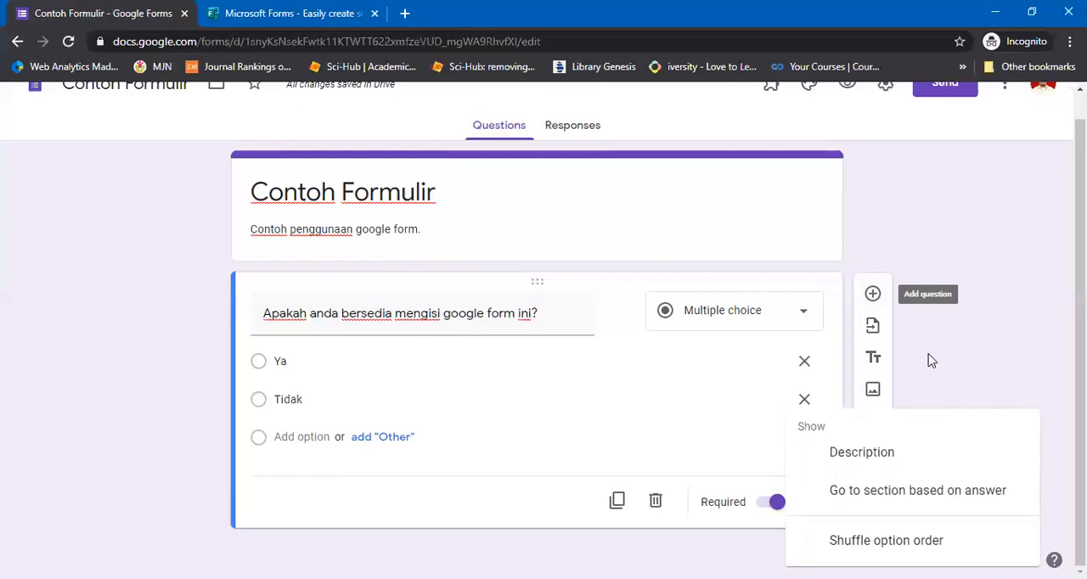
click(875, 304)
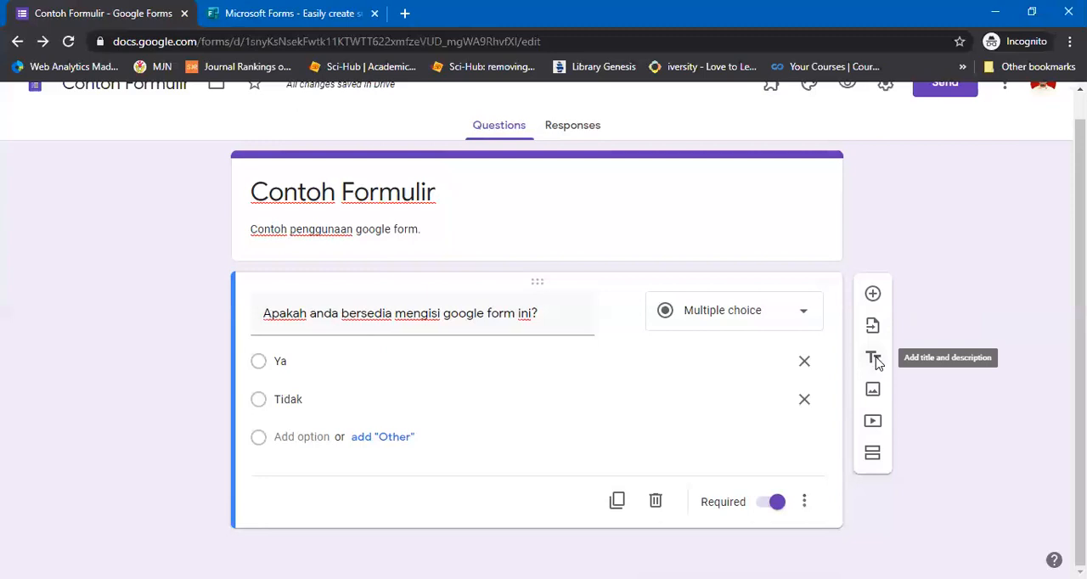
Add an untitled title and description block below the question and delete it
click(874, 359)
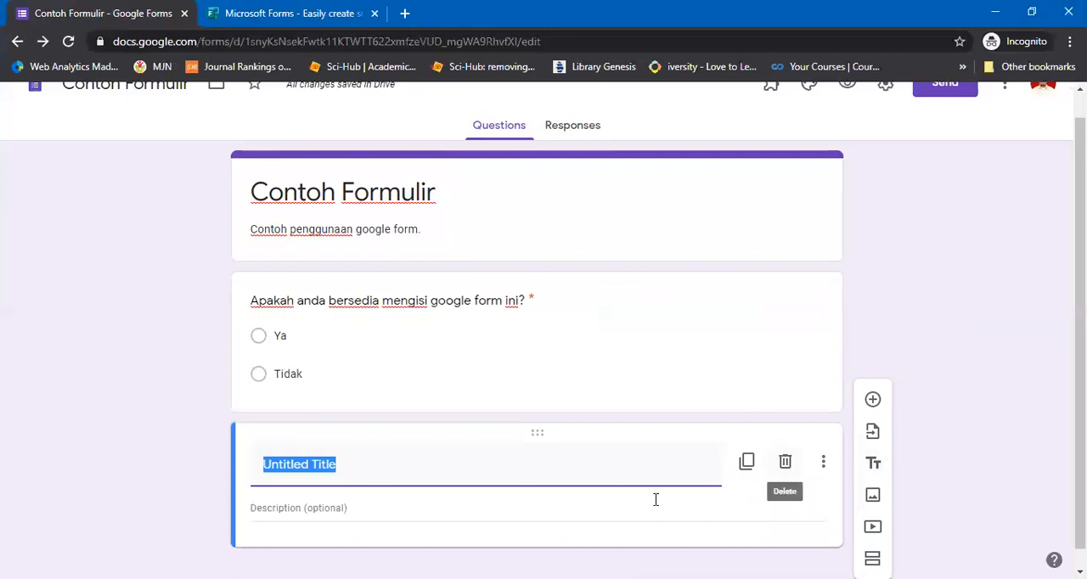
click(785, 463)
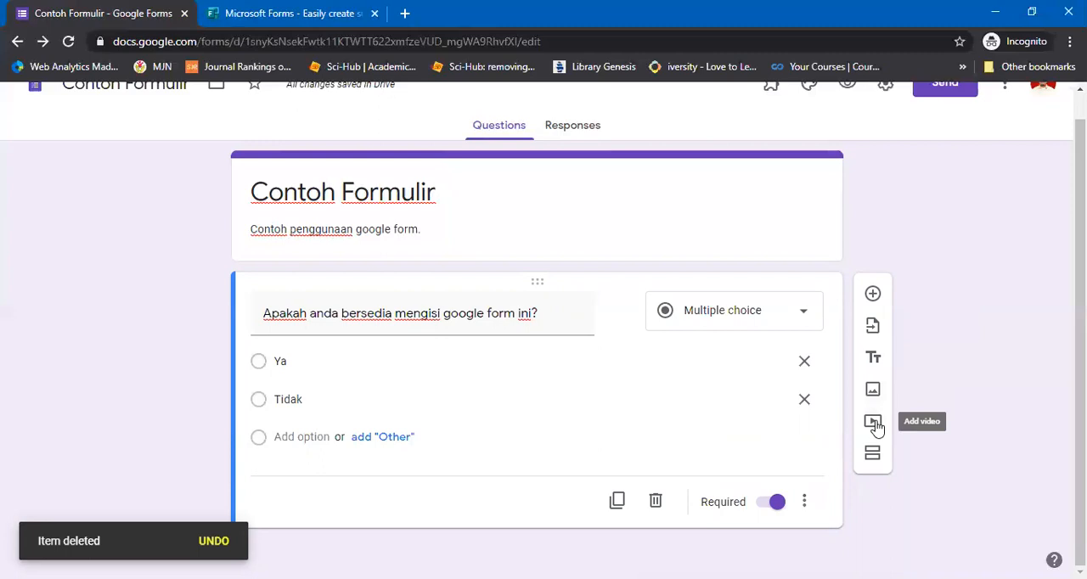
Add a title and description block below the question and title it "Bagian 1"
scroll(877, 429, up, 1)
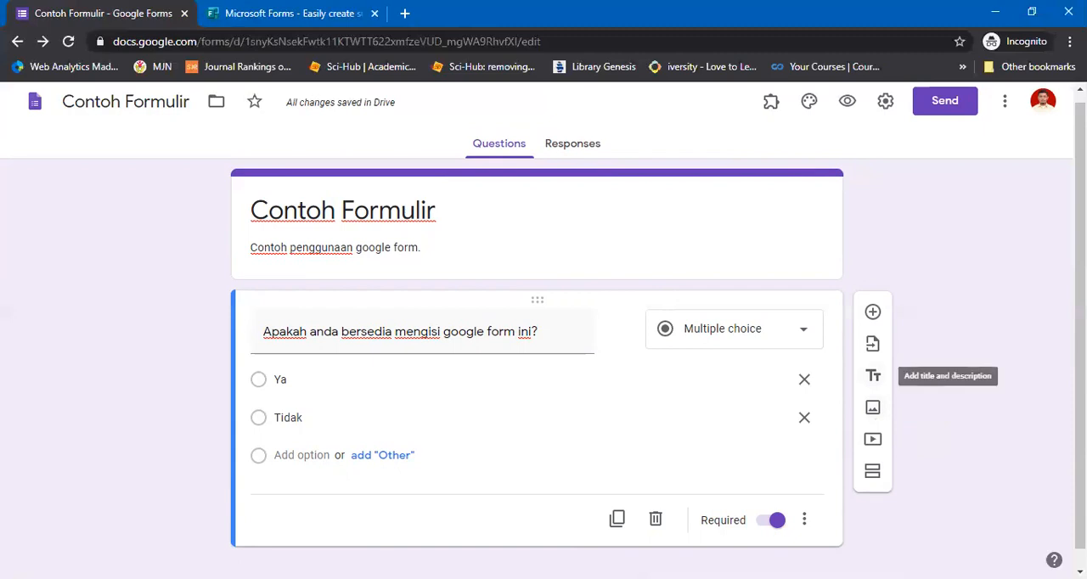
click(872, 375)
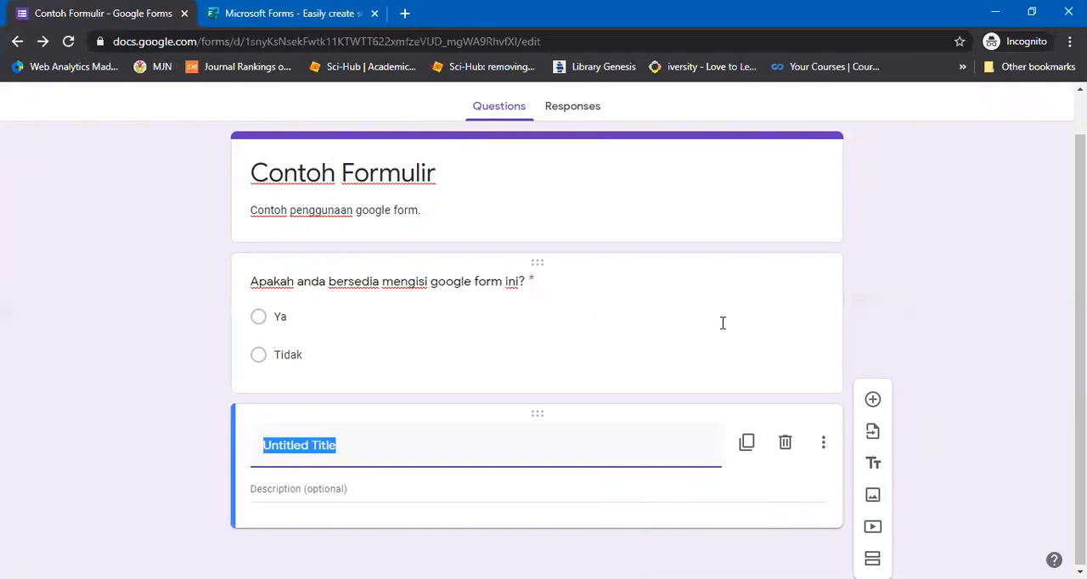
text(Bagian 1)
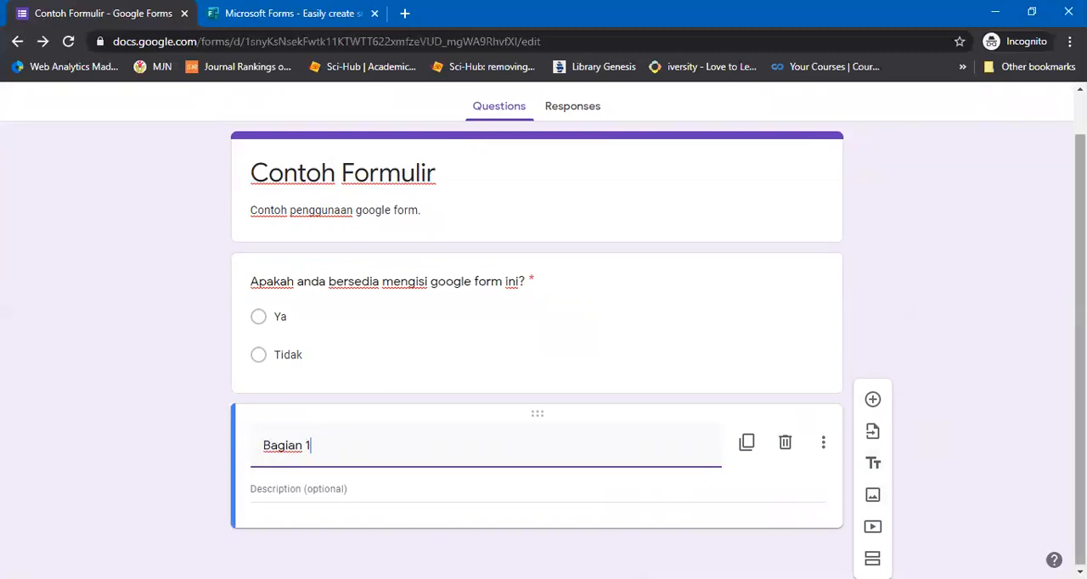
Add a new section after the "Bagian 1" block and name it "Bagian 2"
scroll(537, 331, down, 1)
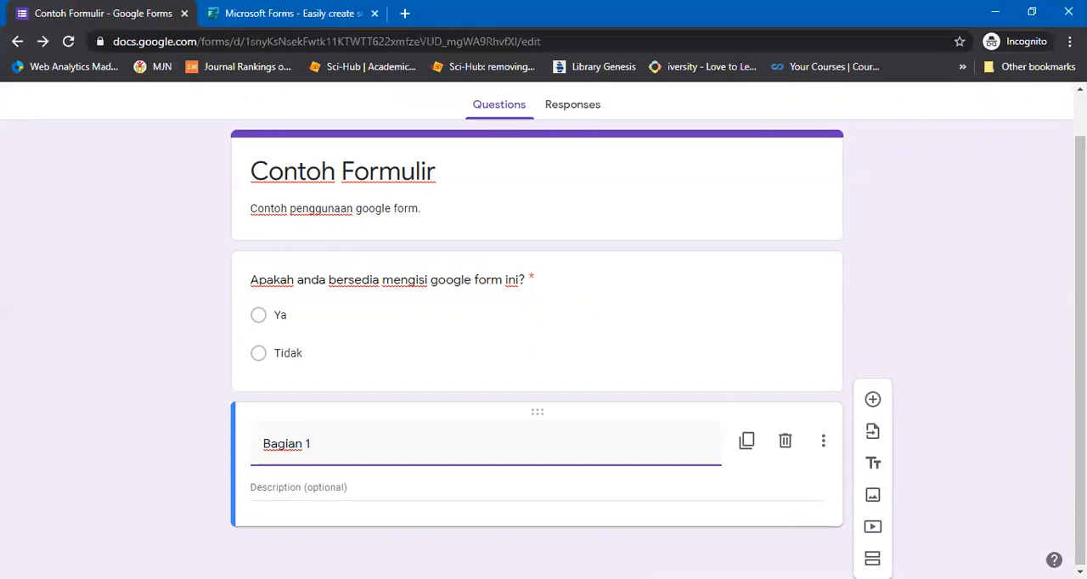
click(873, 558)
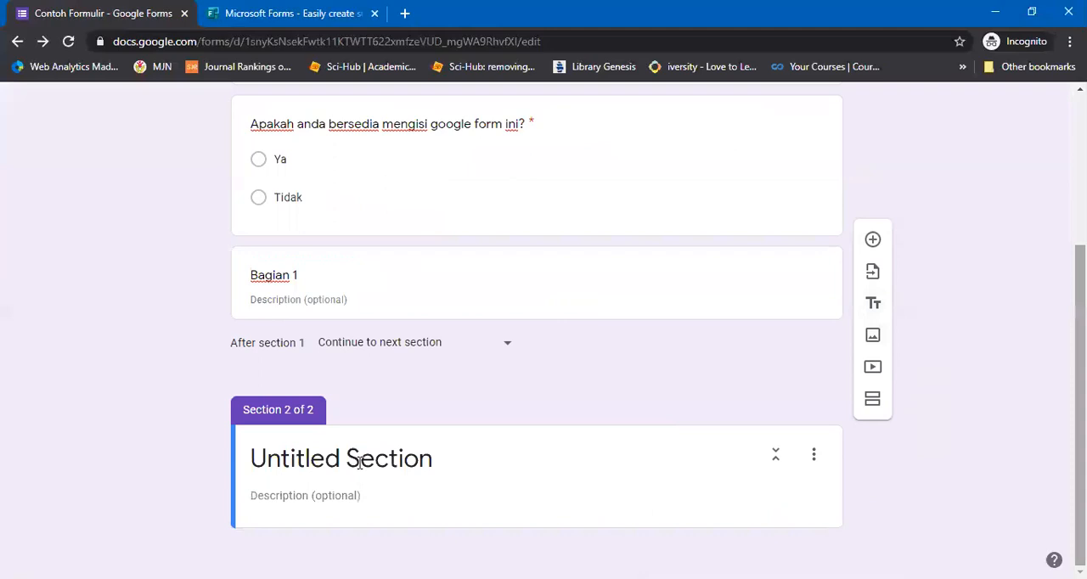
click(360, 463)
text(S)
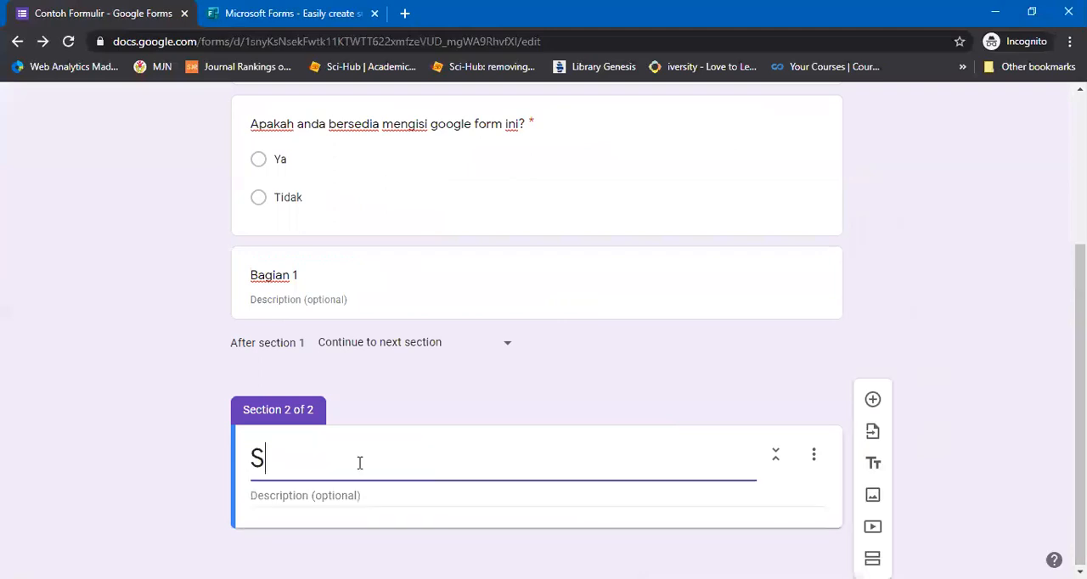
text(e)
key(BackSpace)
key(BackSpace)
text(Bagian 2)
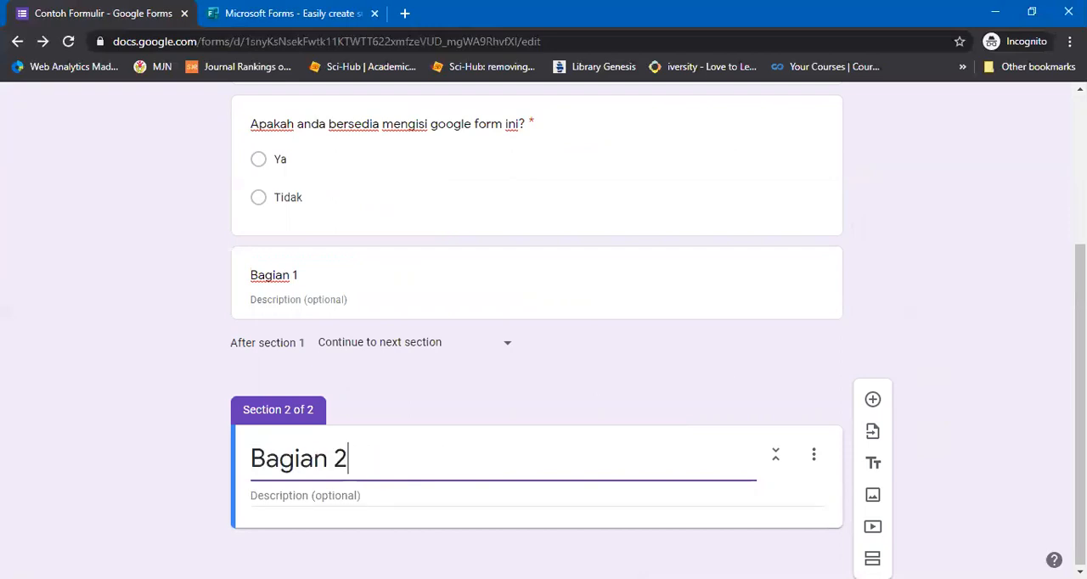
Preview the form, answer Ya to advance to the Bagian 2 page, and close the preview without submitting
scroll(790, 143, up, 3)
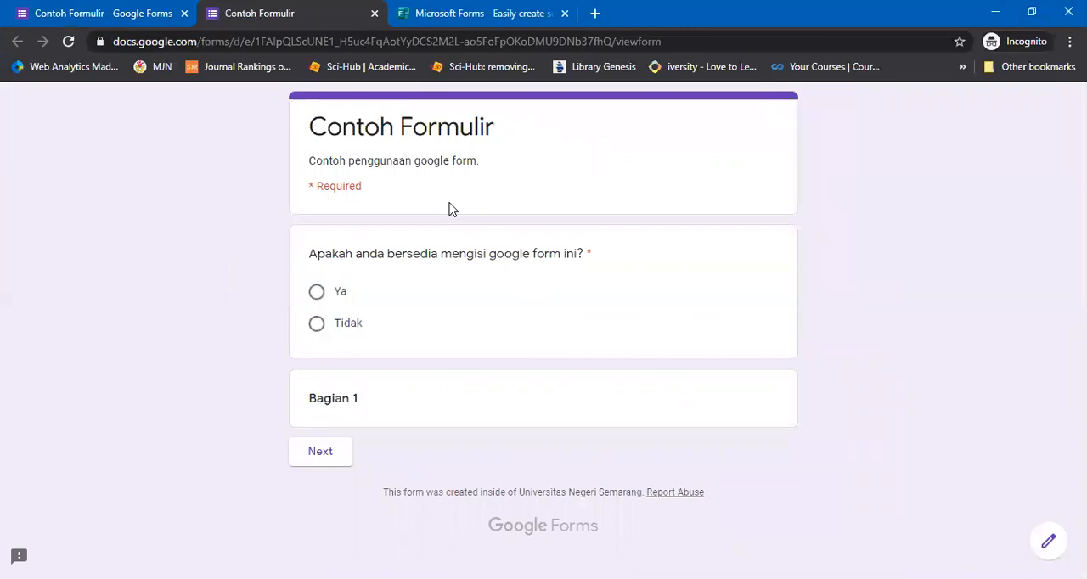
click(320, 451)
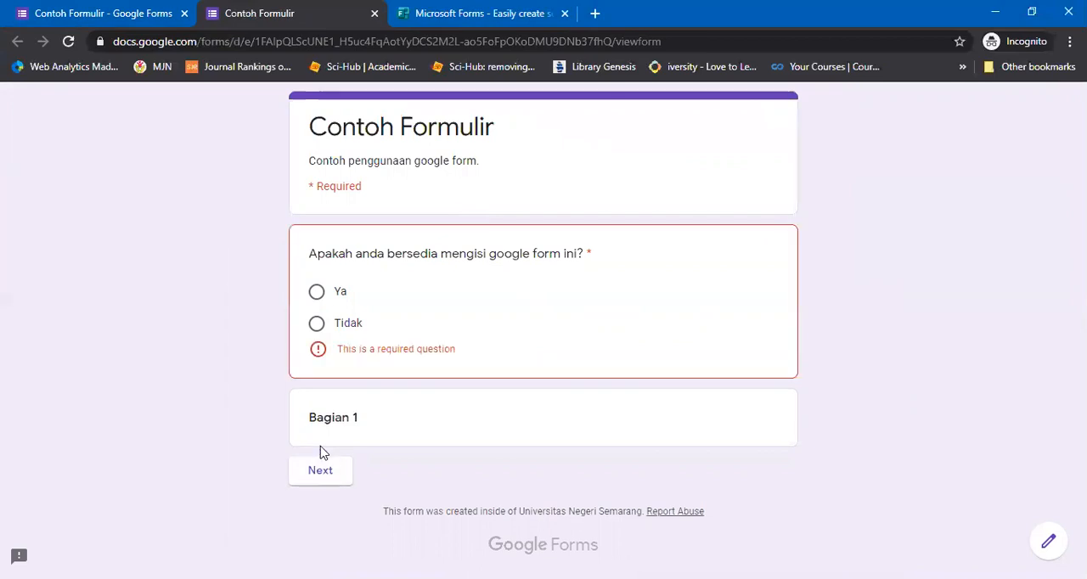
click(316, 292)
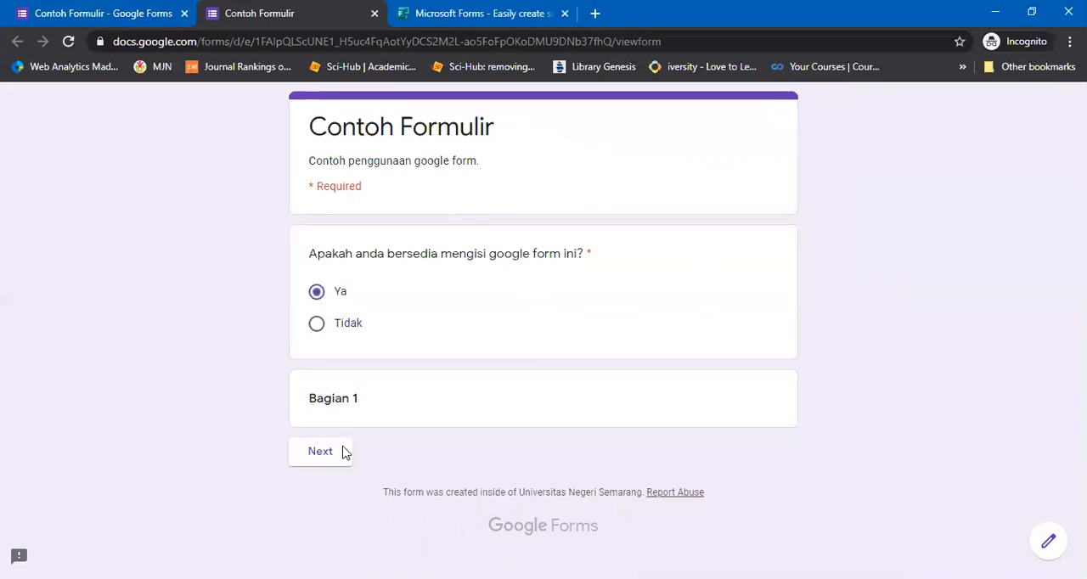
click(323, 452)
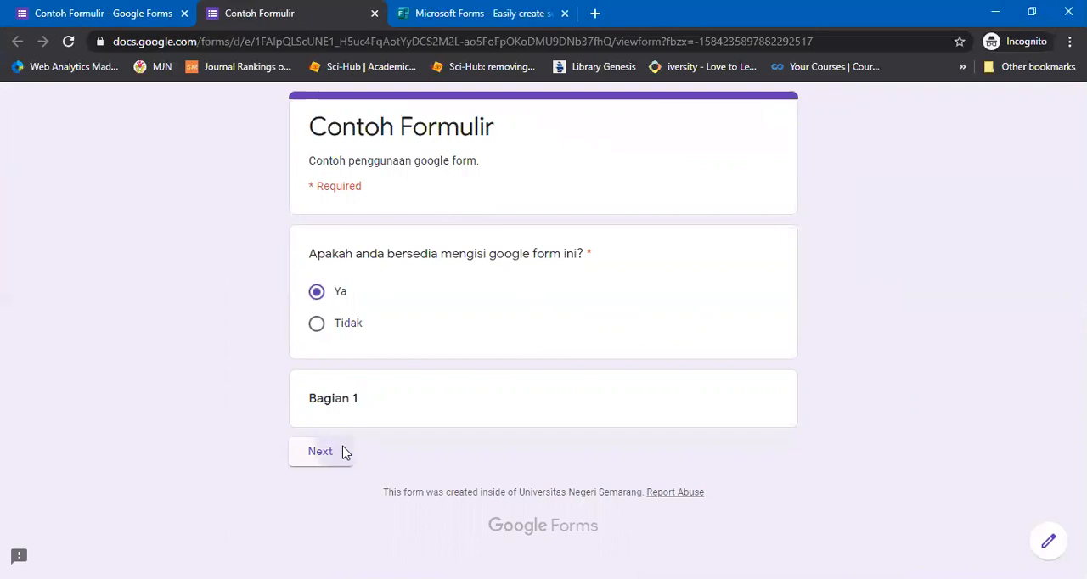
click(343, 454)
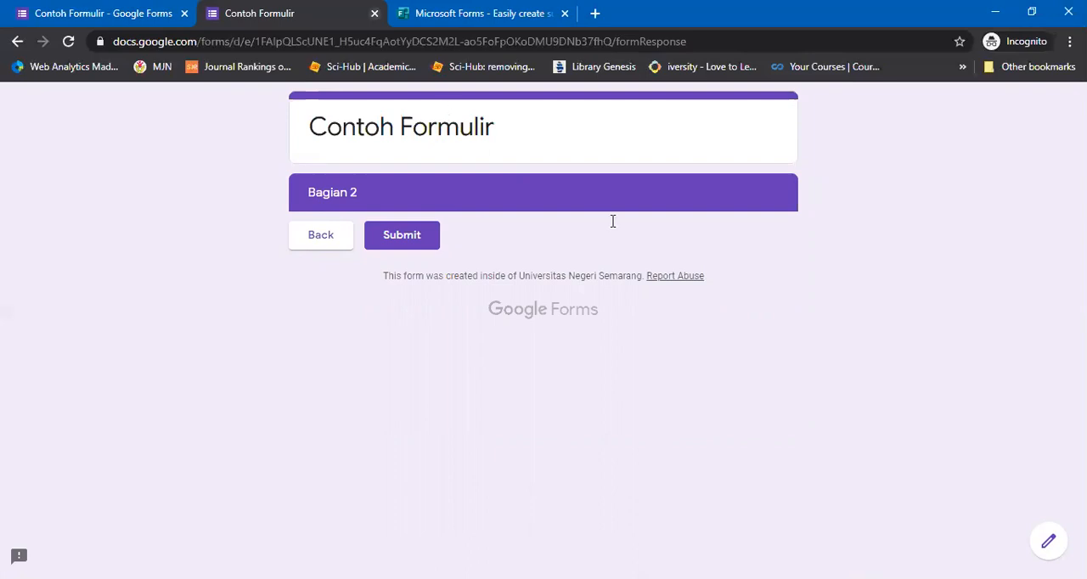
key(ctrl+w)
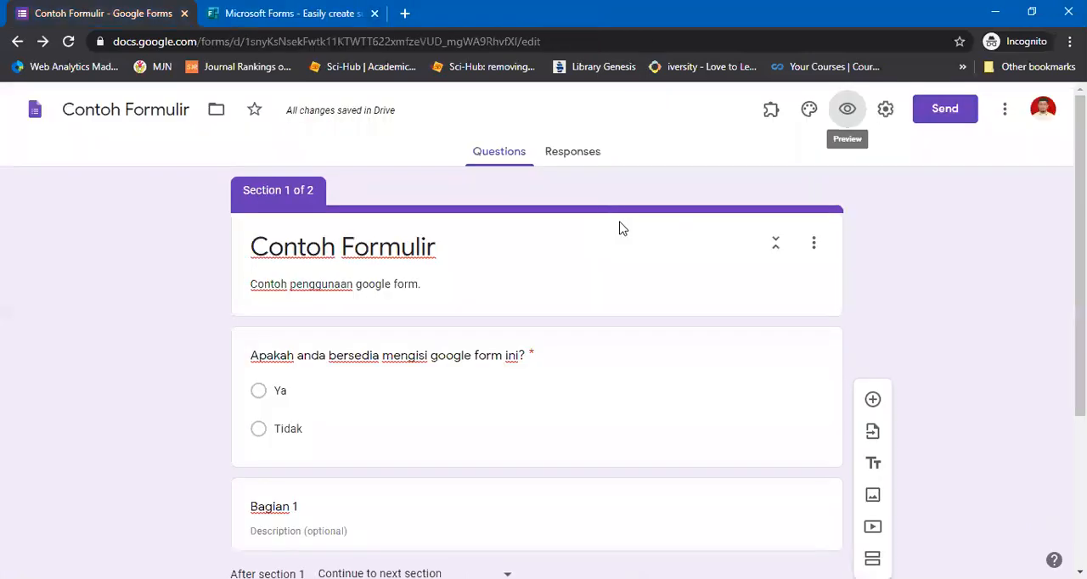
Delete the "Bagian 2" section and the "Bagian 1" title block from the form
scroll(543, 330, down, 3)
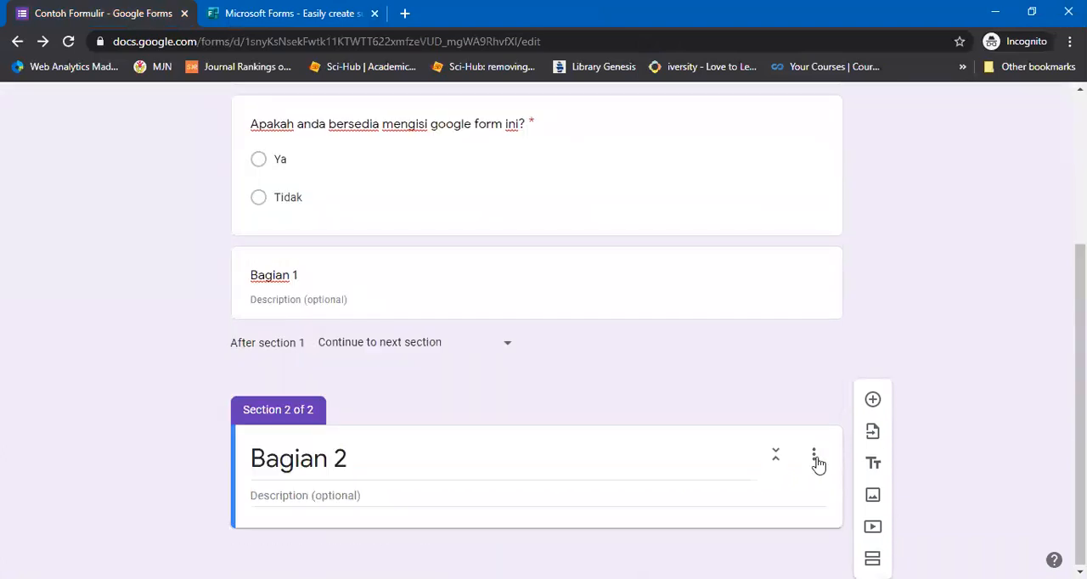
click(816, 464)
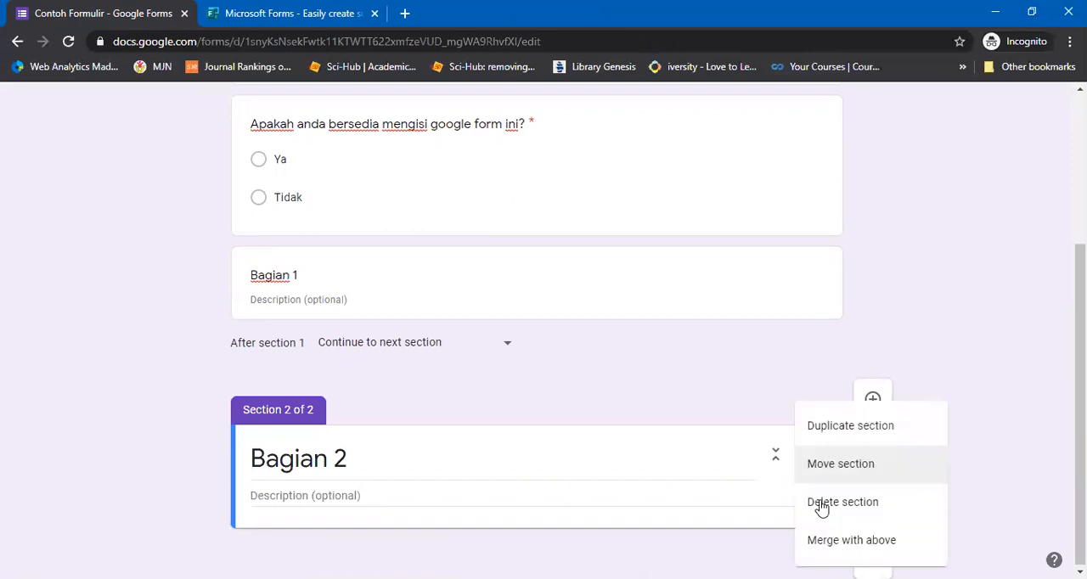
click(821, 502)
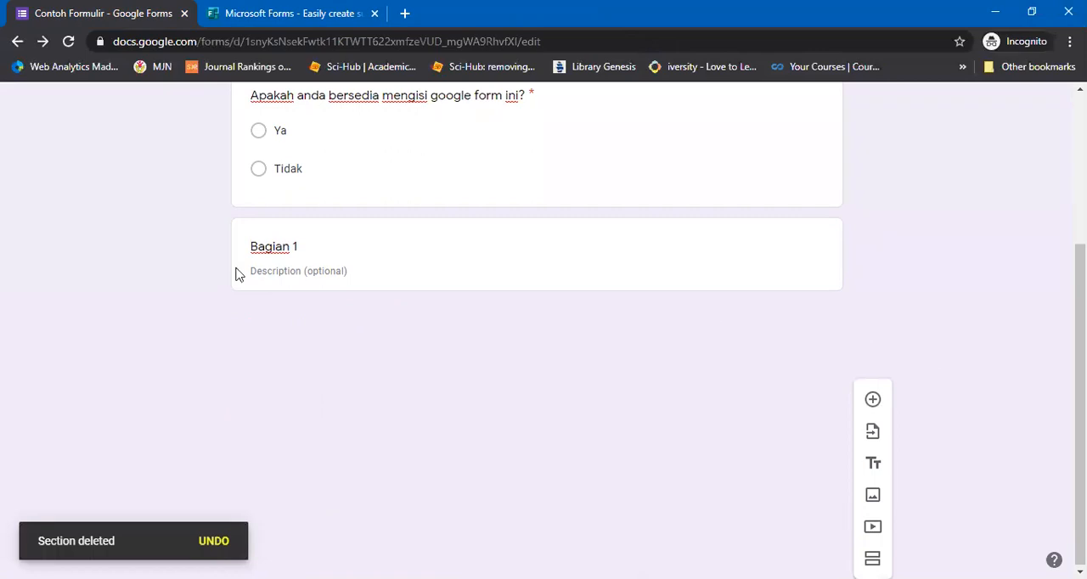
click(789, 262)
click(791, 425)
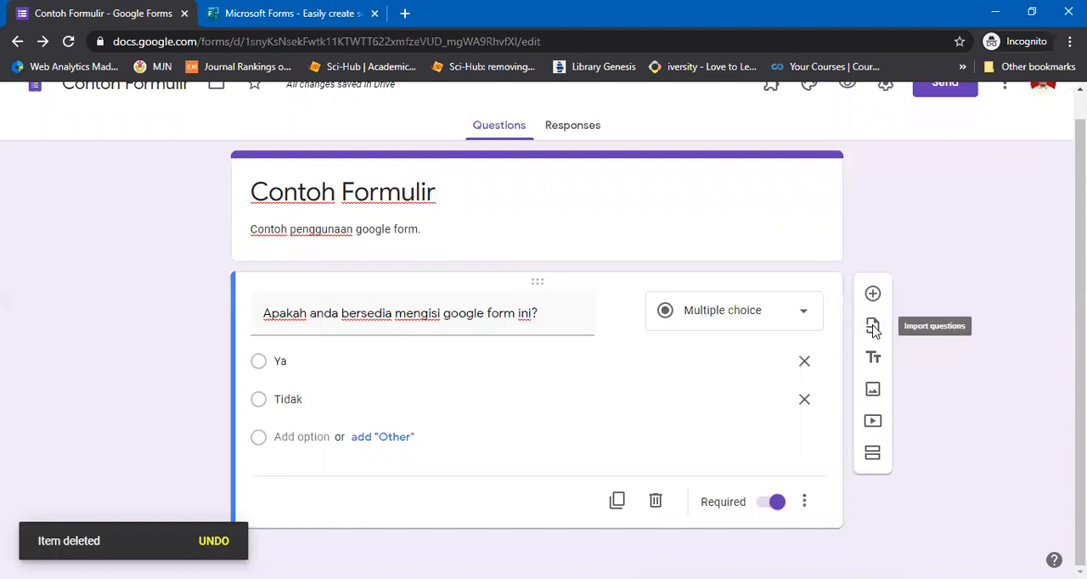
Import all seven items from the form "Tugas Rangkuman Pertemuan 5 - 6 Kimia Dasar" and restore the missing file upload folder
click(873, 328)
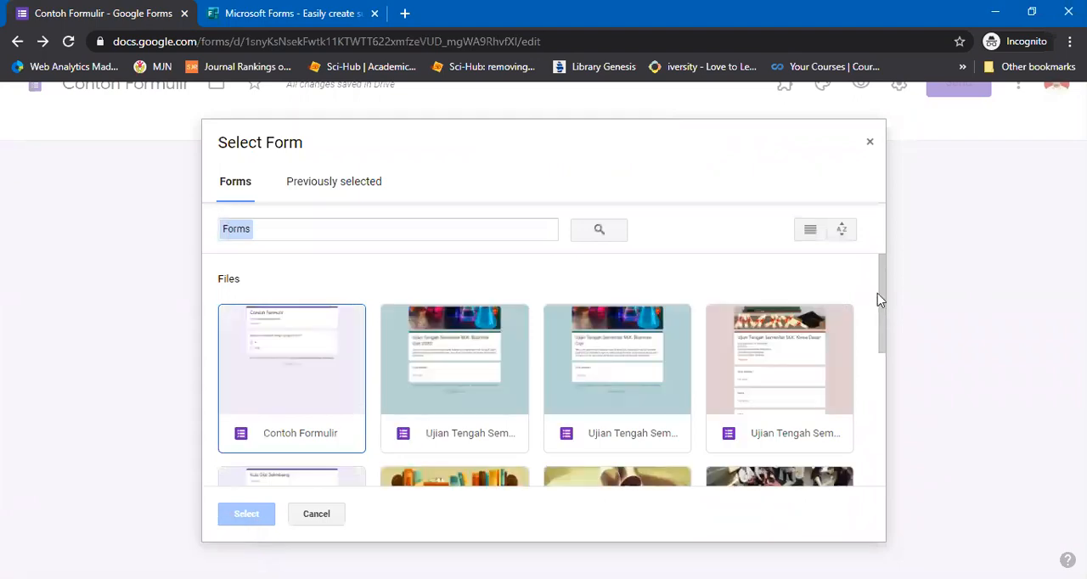
scroll(883, 417, down, 3)
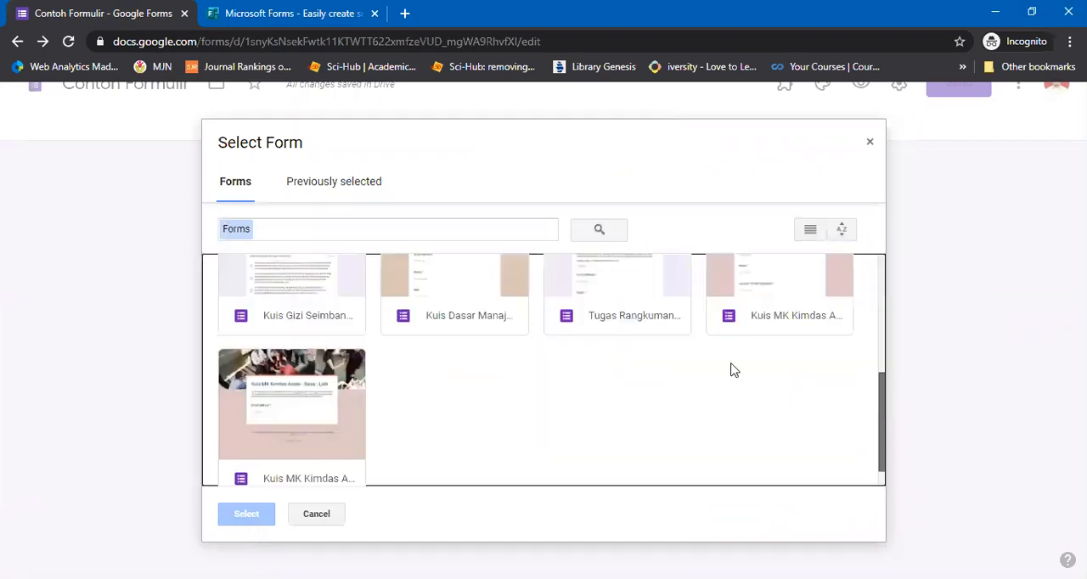
click(630, 331)
click(257, 511)
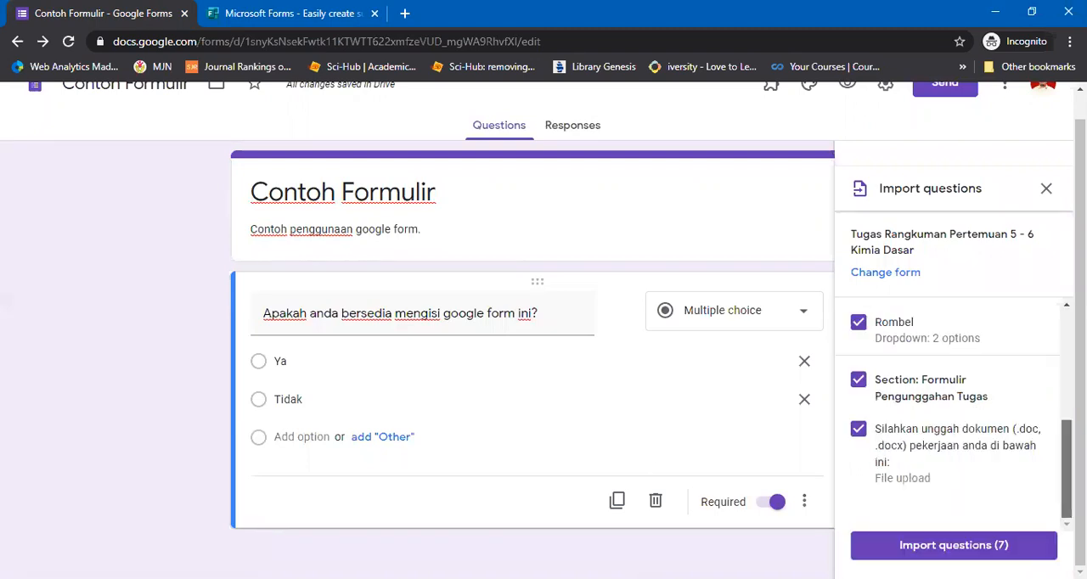
click(964, 551)
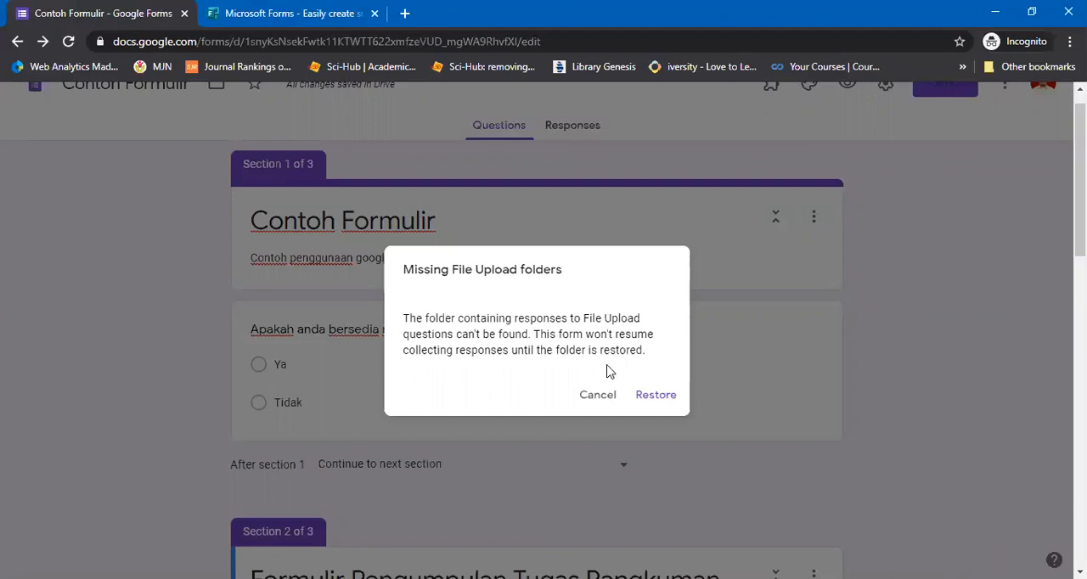
click(647, 395)
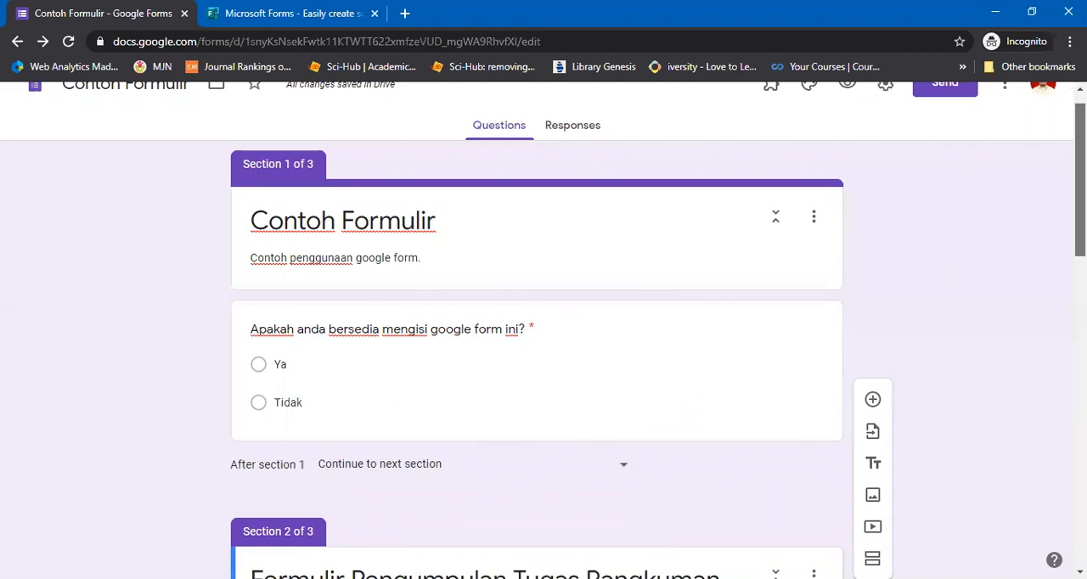
Review the imported section 2 questions Nama, NIM, Program Studi and Rombel, including their answer types and options
scroll(544, 332, down, 4)
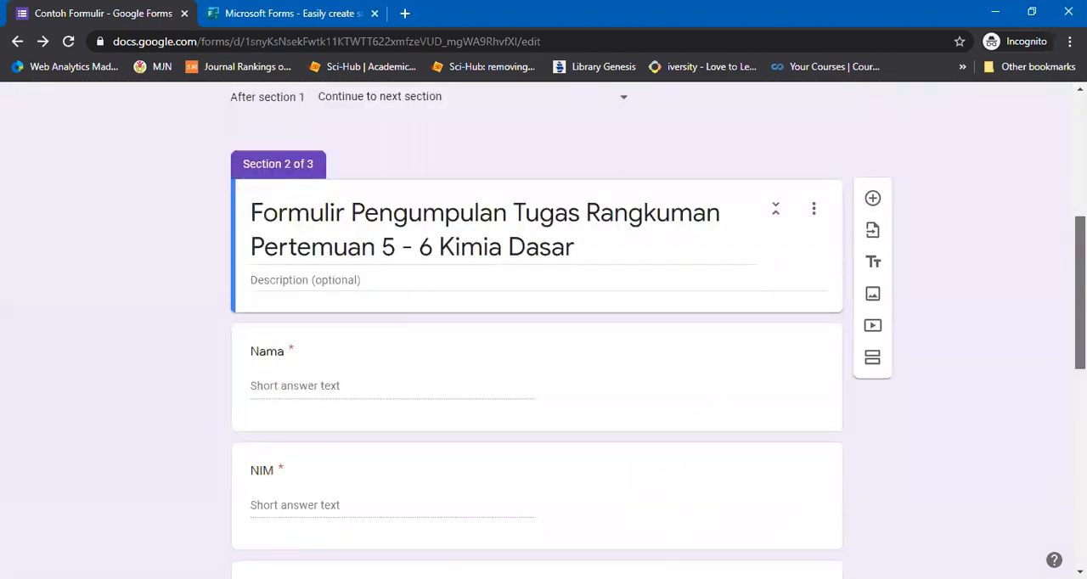
scroll(543, 331, down, 1)
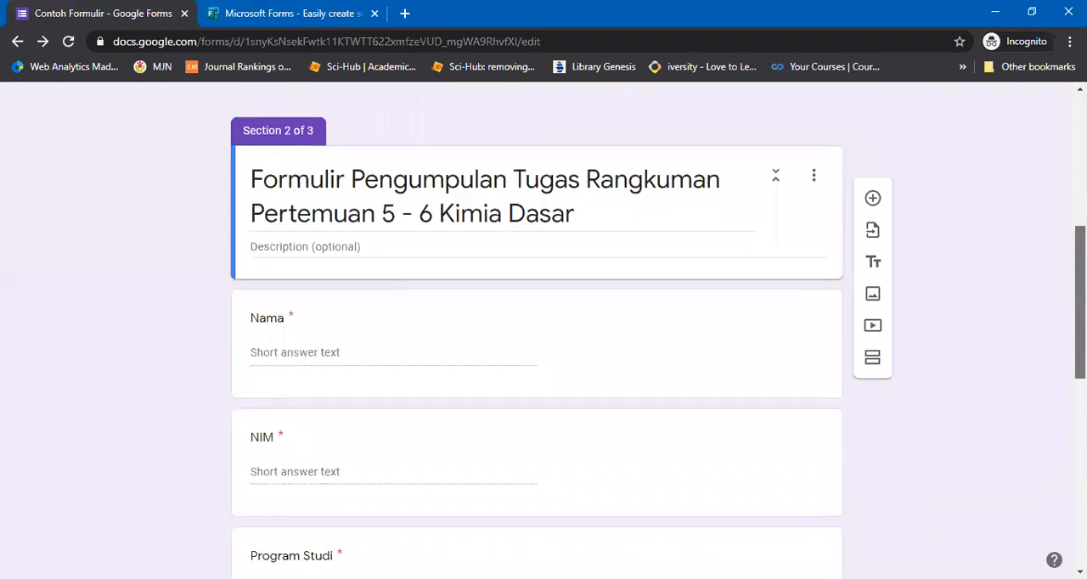
scroll(543, 340, down, 1)
scroll(544, 331, down, 1)
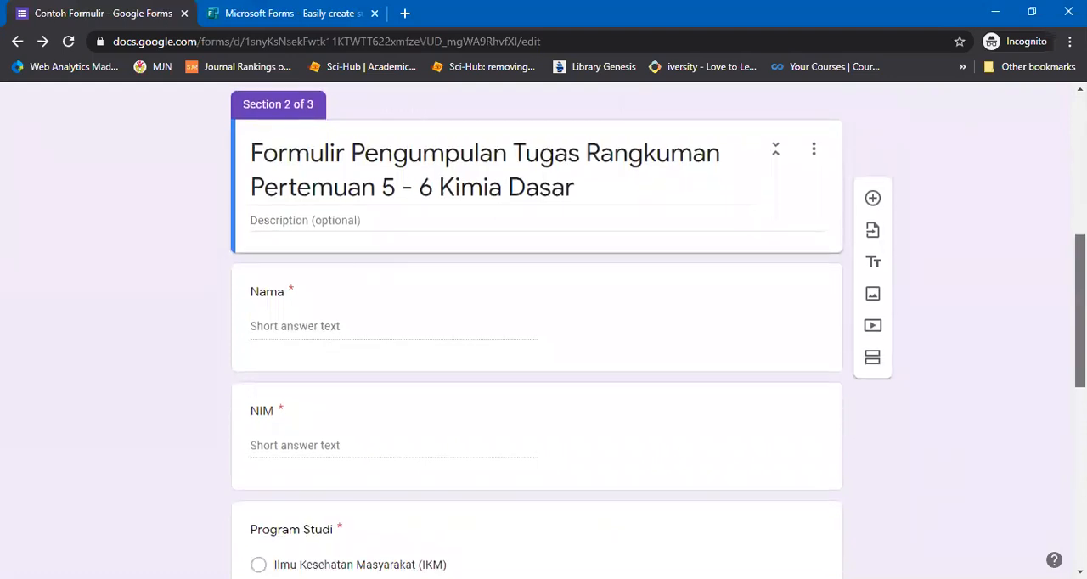
scroll(543, 331, down, 1)
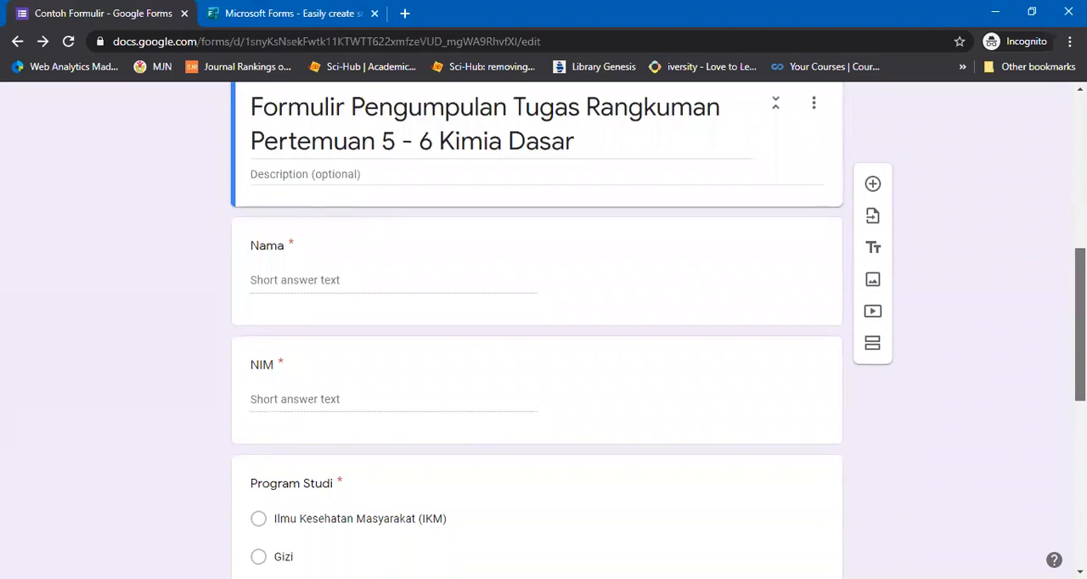
scroll(543, 331, down, 3)
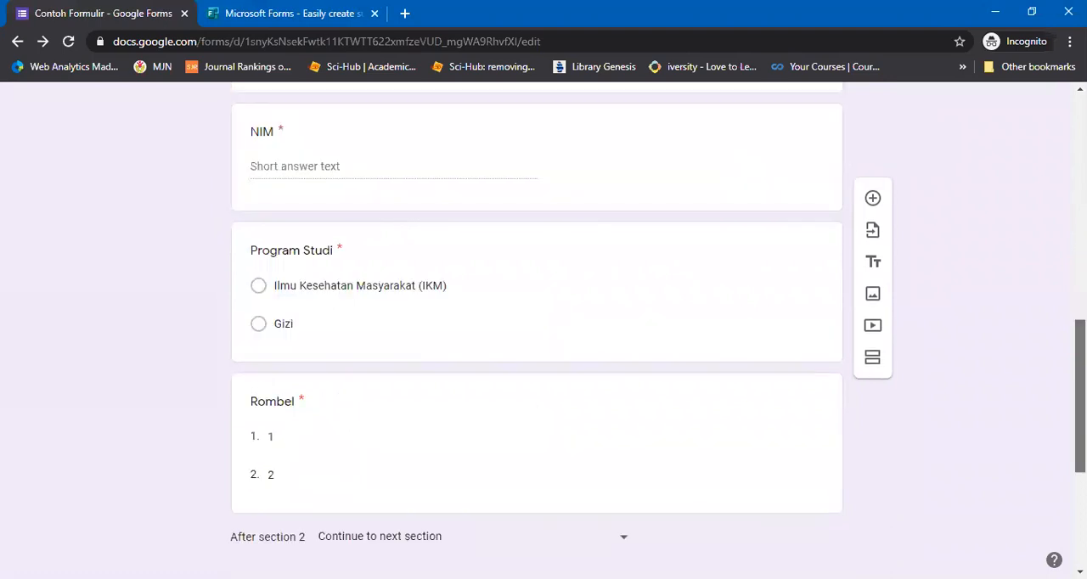
scroll(544, 331, up, 2)
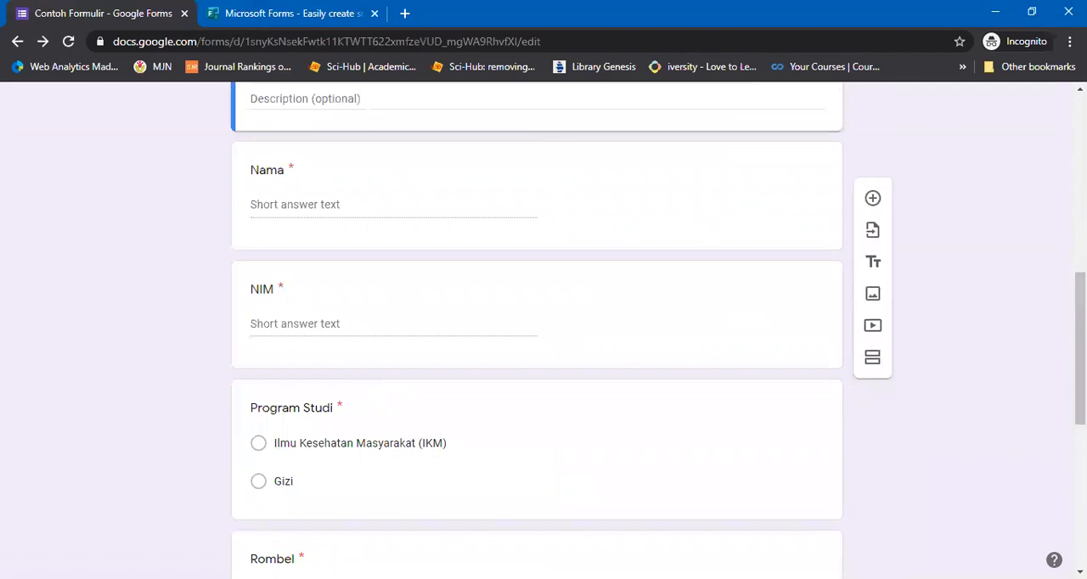
scroll(543, 331, down, 3)
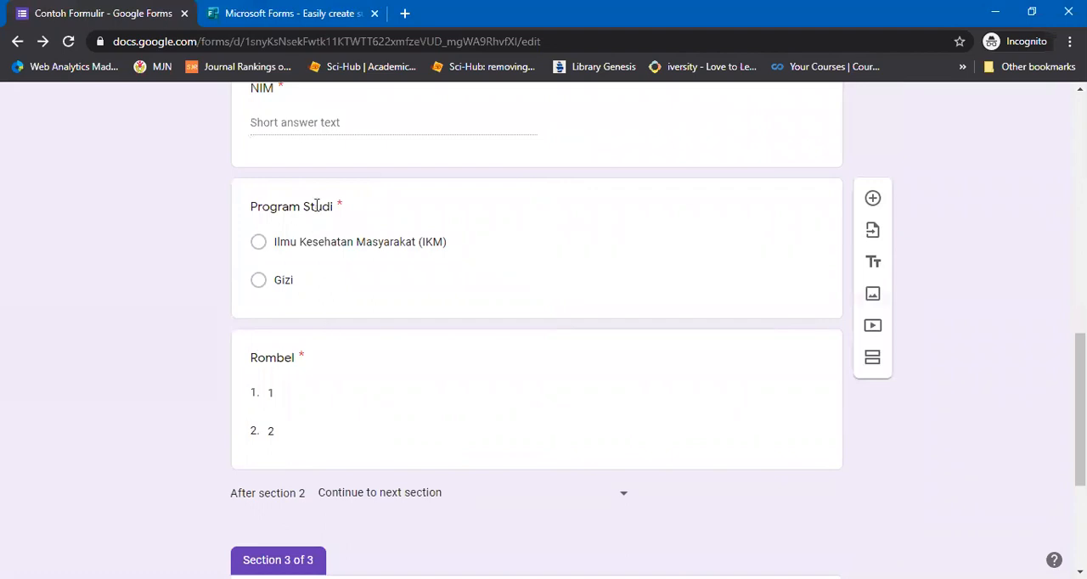
Change the "Program Studi" question type to Multiple choice grid
click(484, 300)
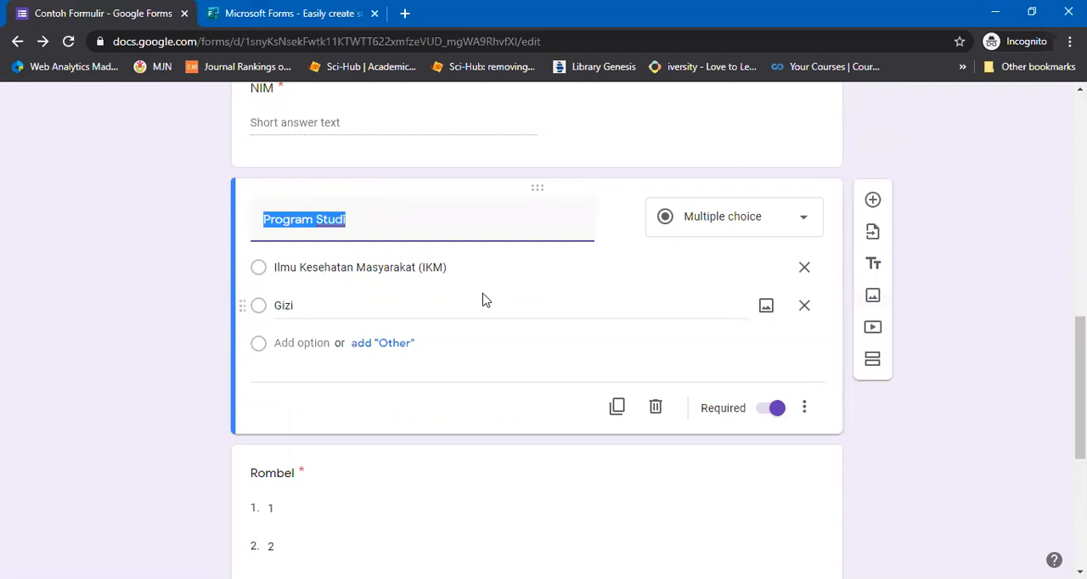
click(737, 220)
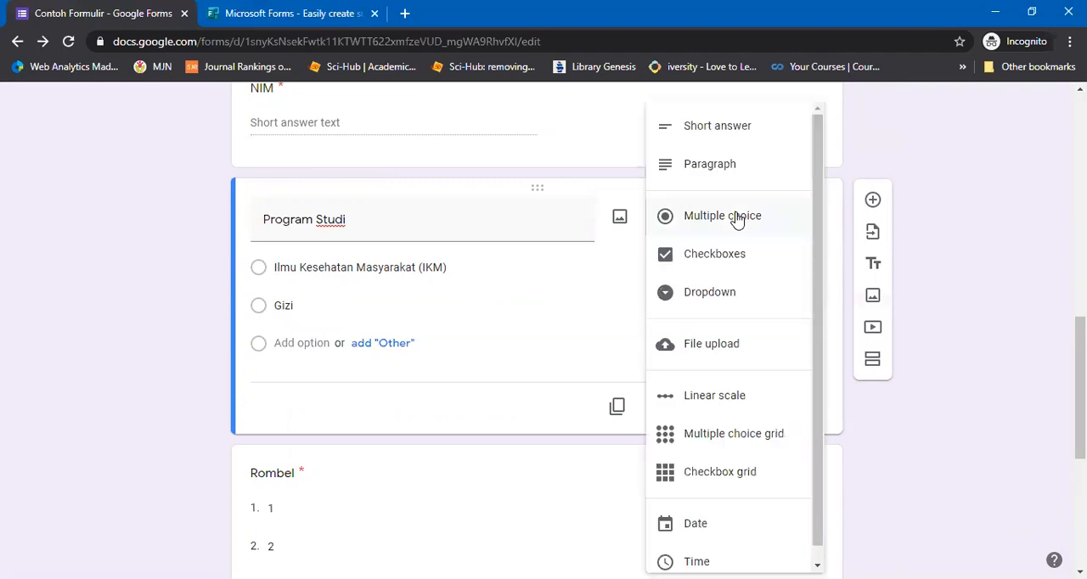
click(695, 435)
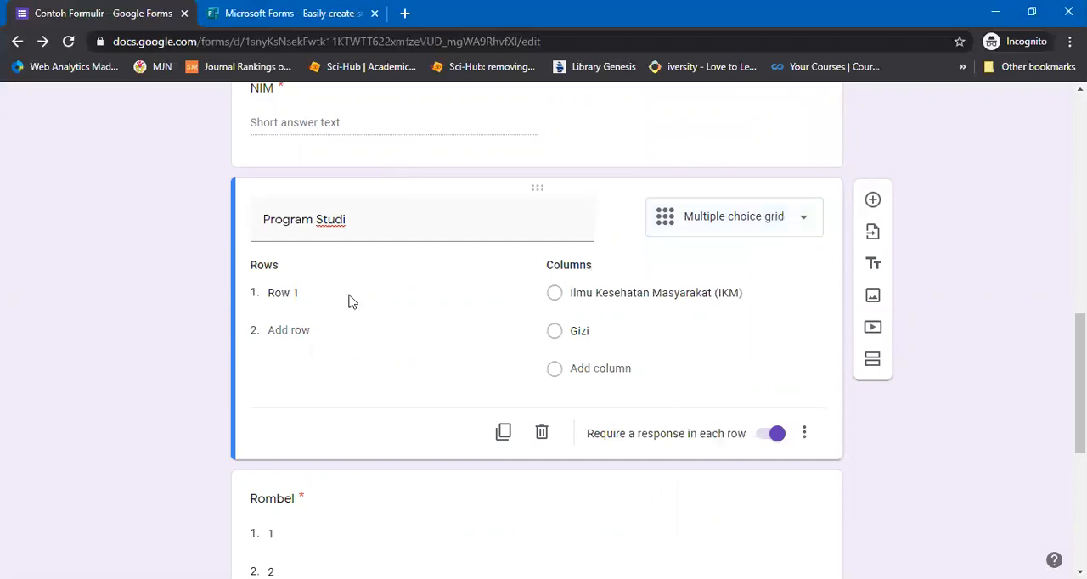
Move "Ilmu Kesehatan Masyarakat (IKM)" and "Gizi" from the Program Studi grid's columns into its first and second rows
click(320, 292)
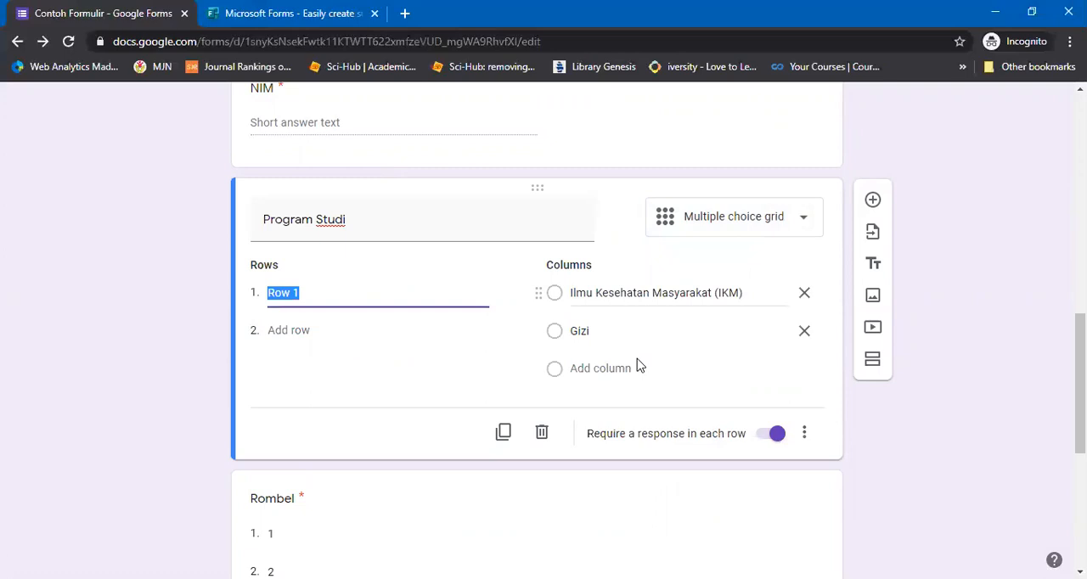
drag(744, 293, 526, 291)
key(ctrl+x)
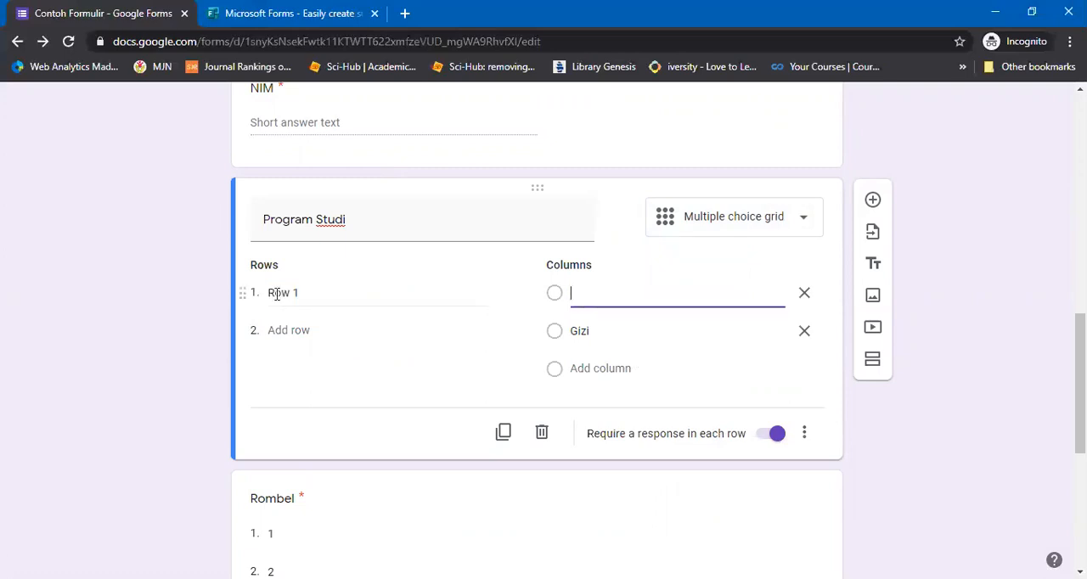
click(512, 304)
key(ctrl+v)
double_click(585, 330)
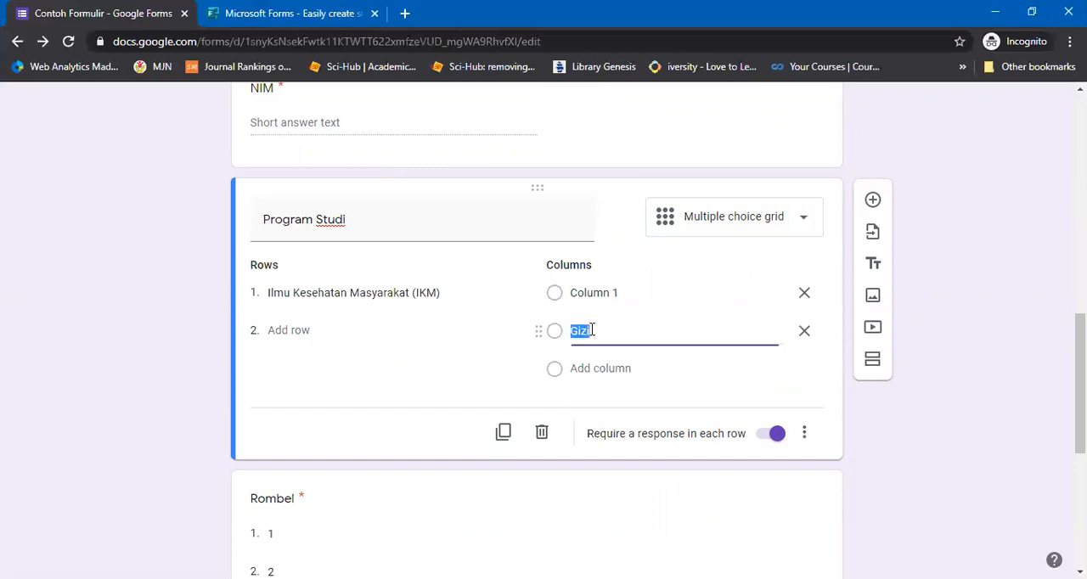
key(ctrl+x)
click(309, 331)
scroll(476, 230, down, 1)
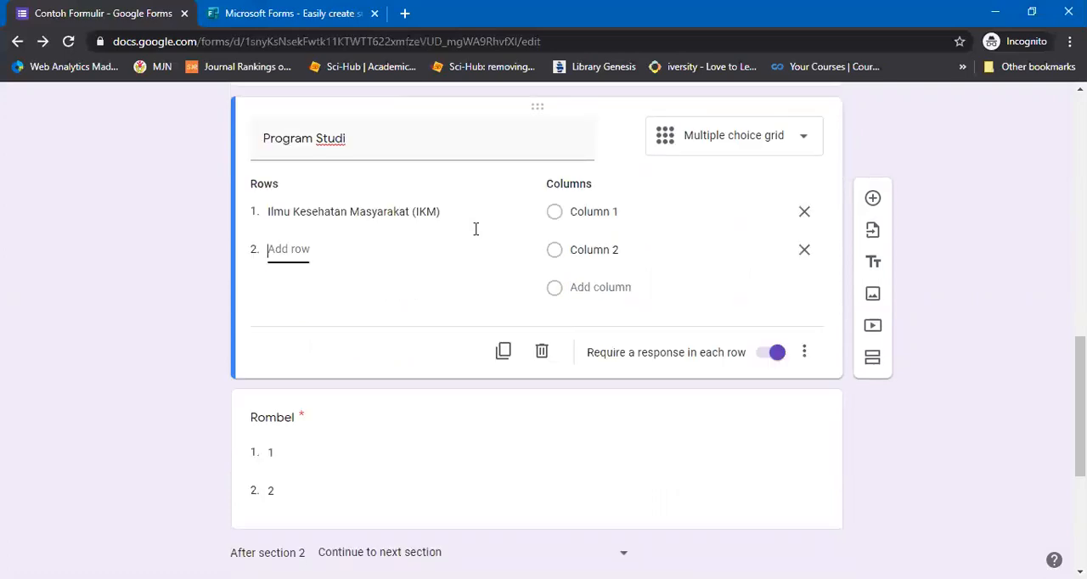
text(Gizi)
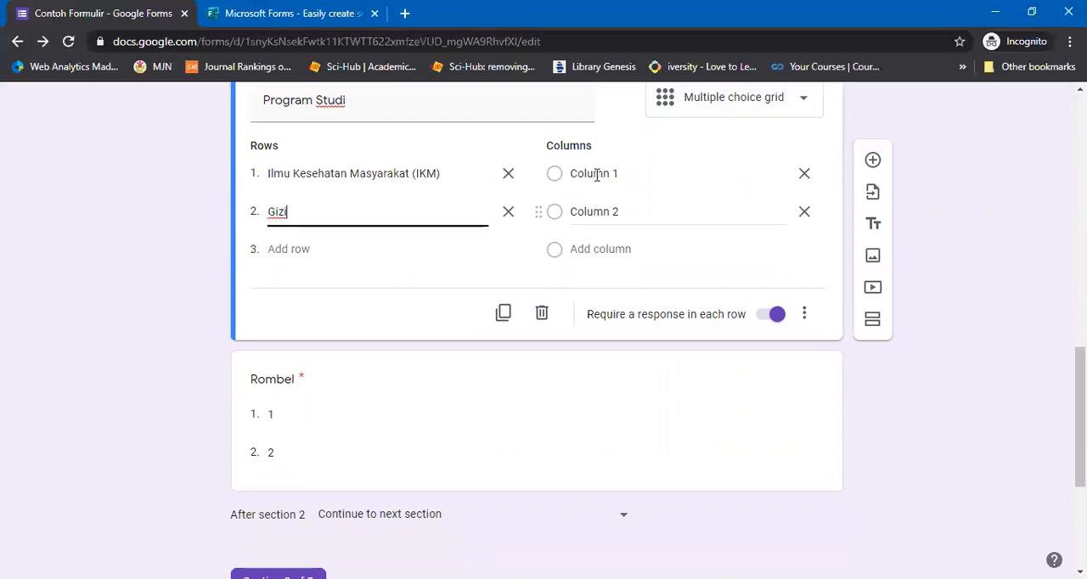
Name the first two columns of the Program Studi grid "Rombel 1" and "Rombel 2"
click(599, 179)
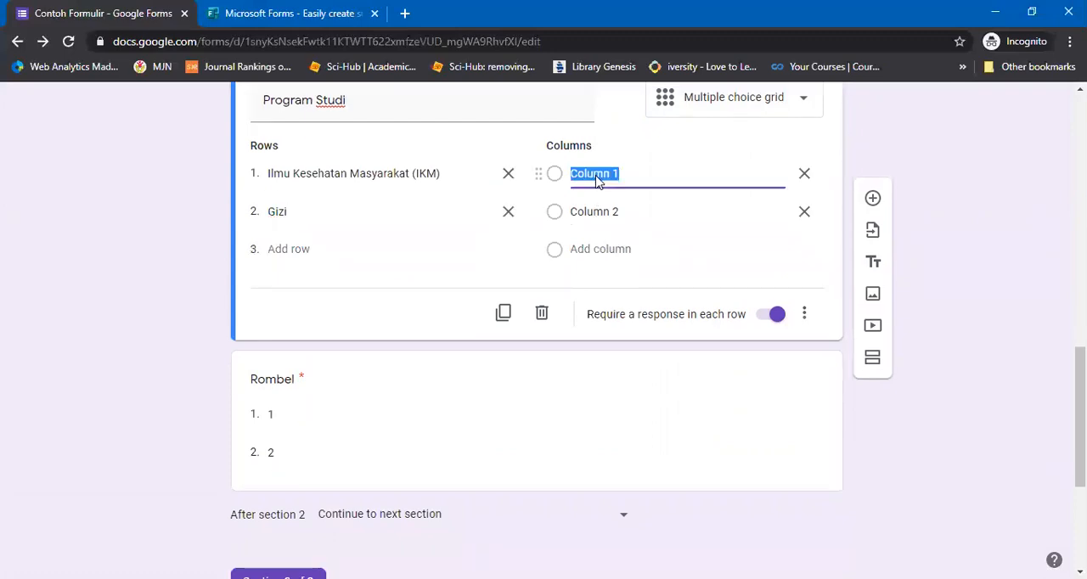
text(Rombel)
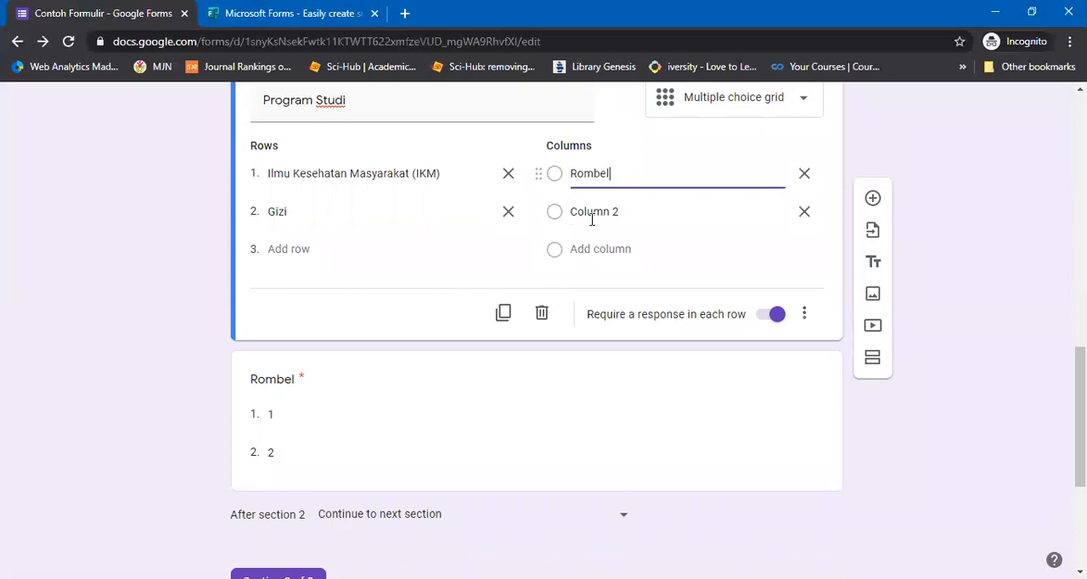
text( 1)
click(591, 219)
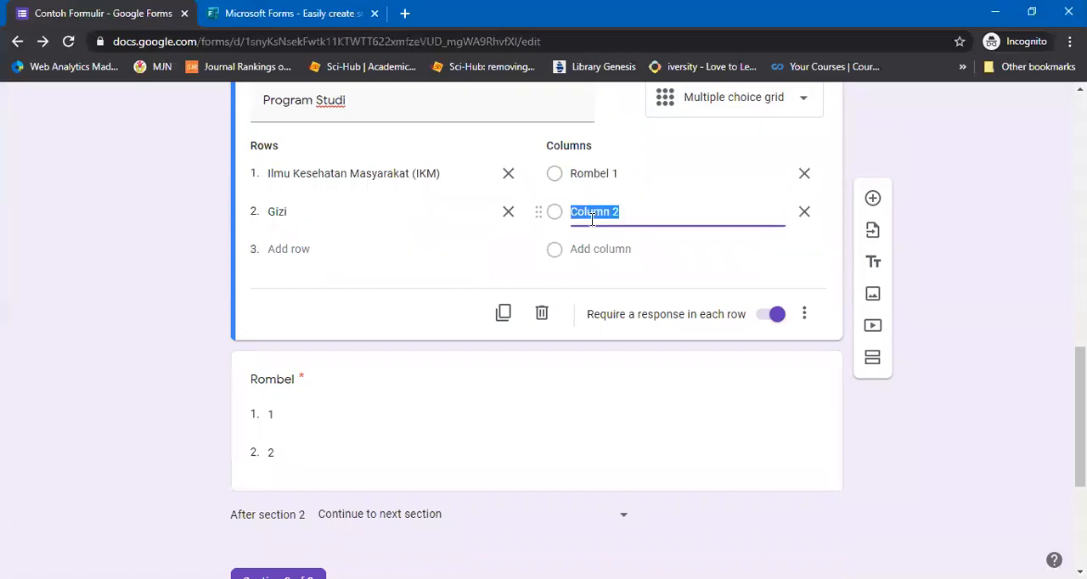
text(Rombel)
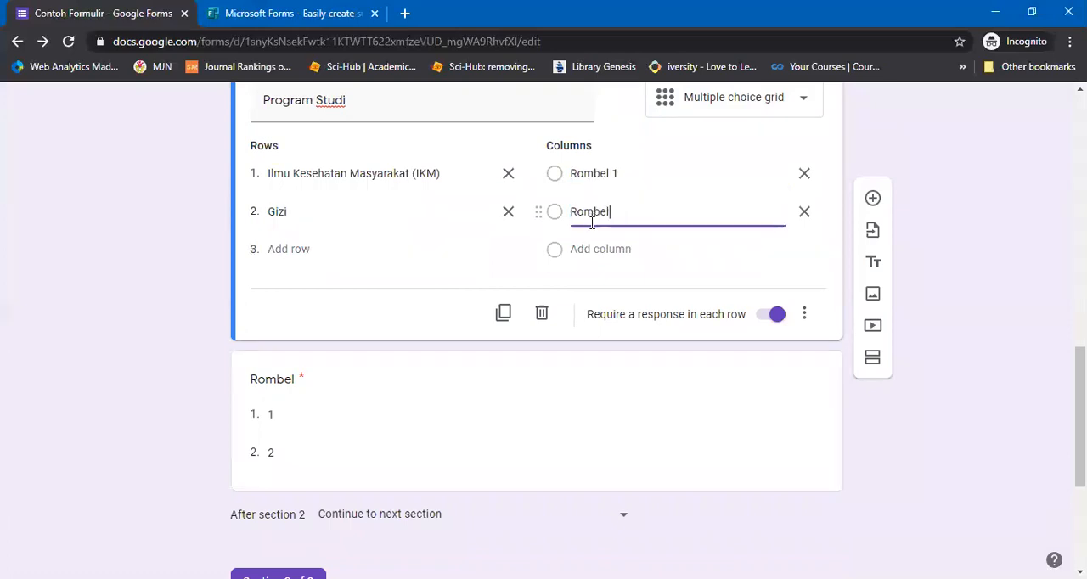
text( 2)
Add a third column "Tidak" to the Program Studi grid and limit it to one response per column
click(592, 249)
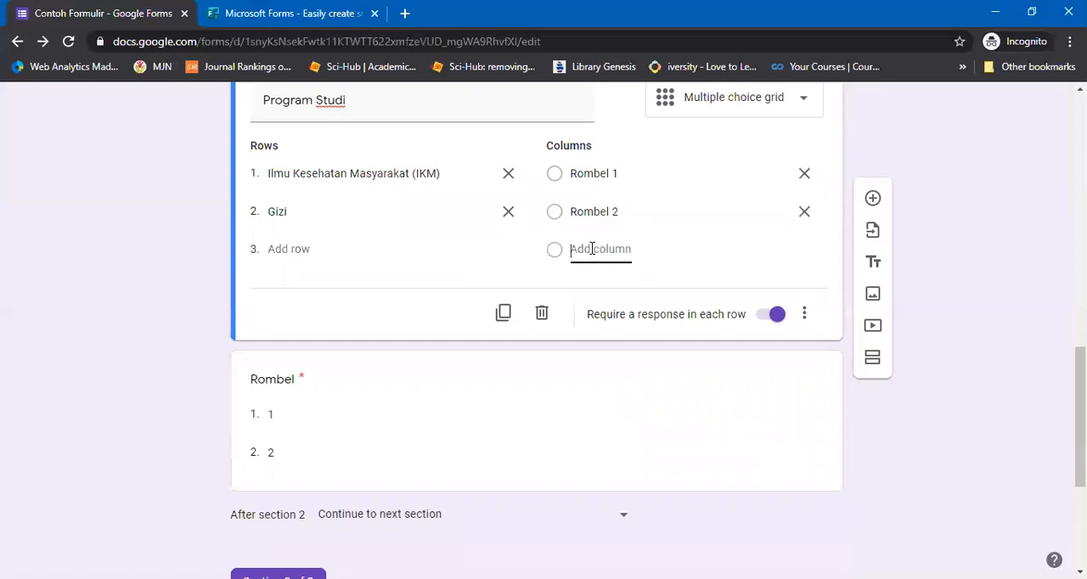
text(Tidak)
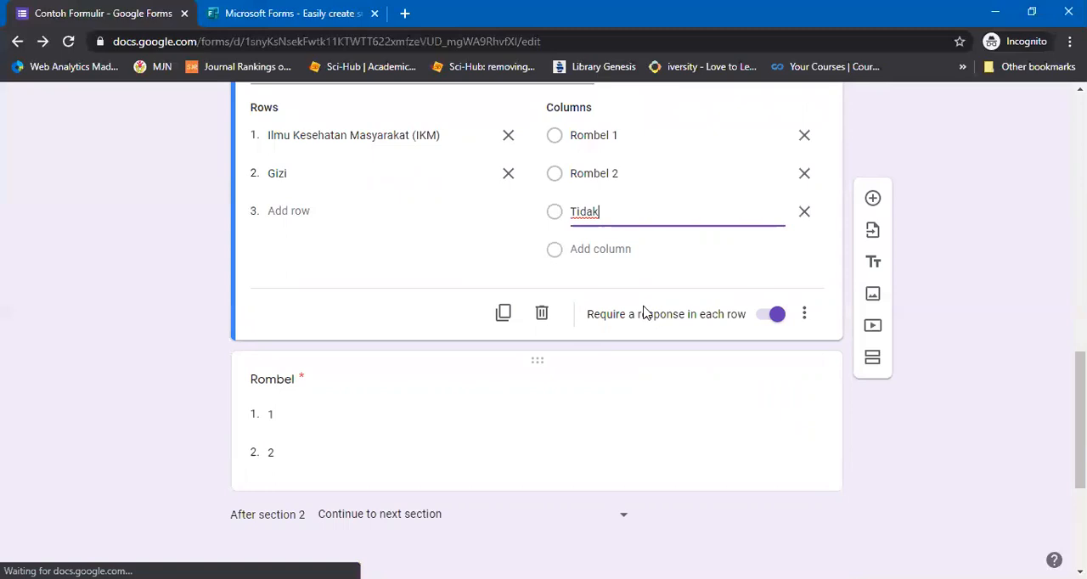
click(804, 316)
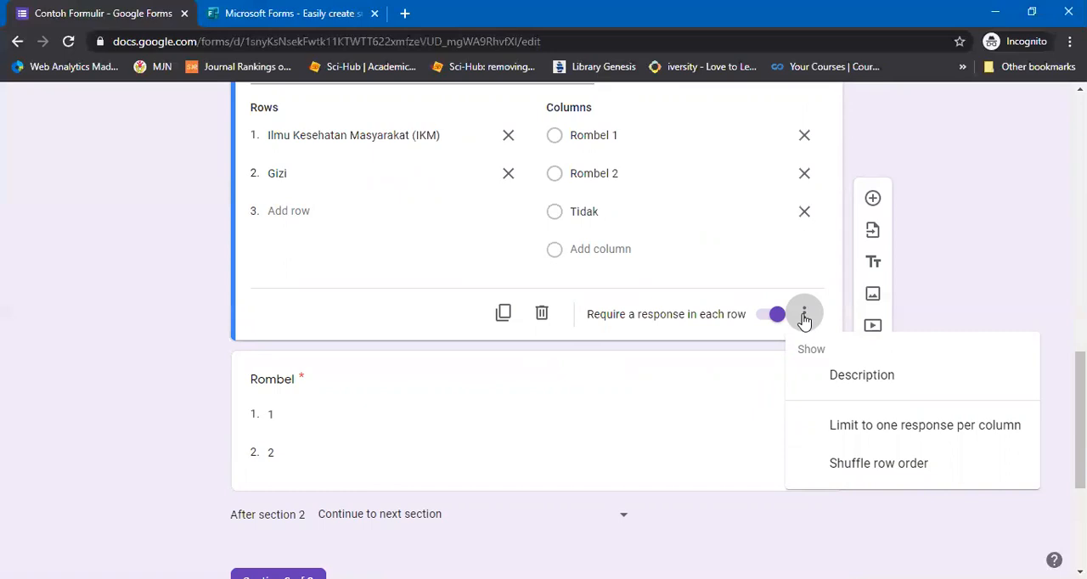
click(904, 424)
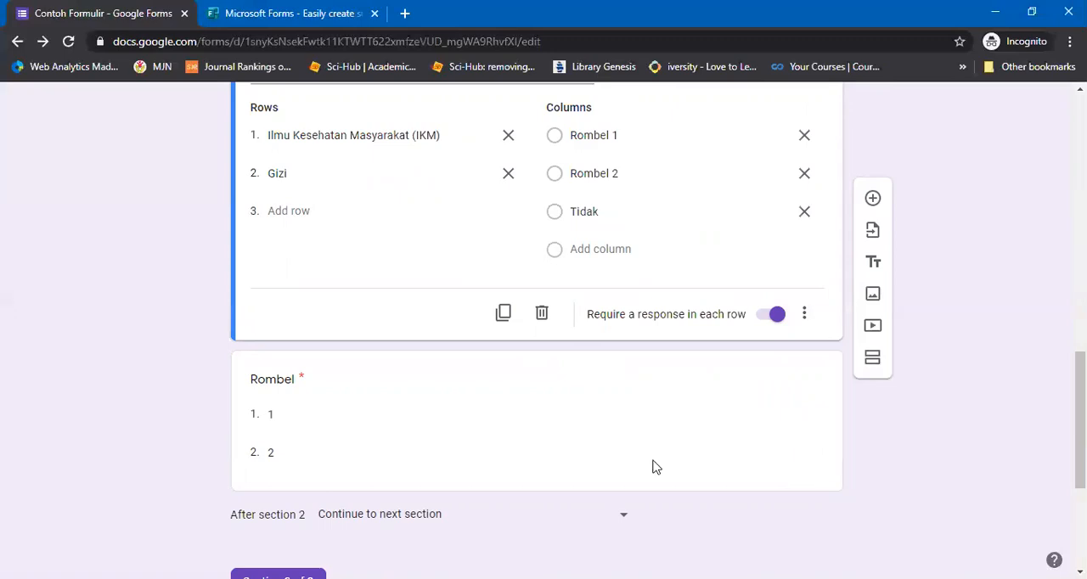
Delete the separate "Rombel" dropdown question below the Program Studi grid
click(290, 383)
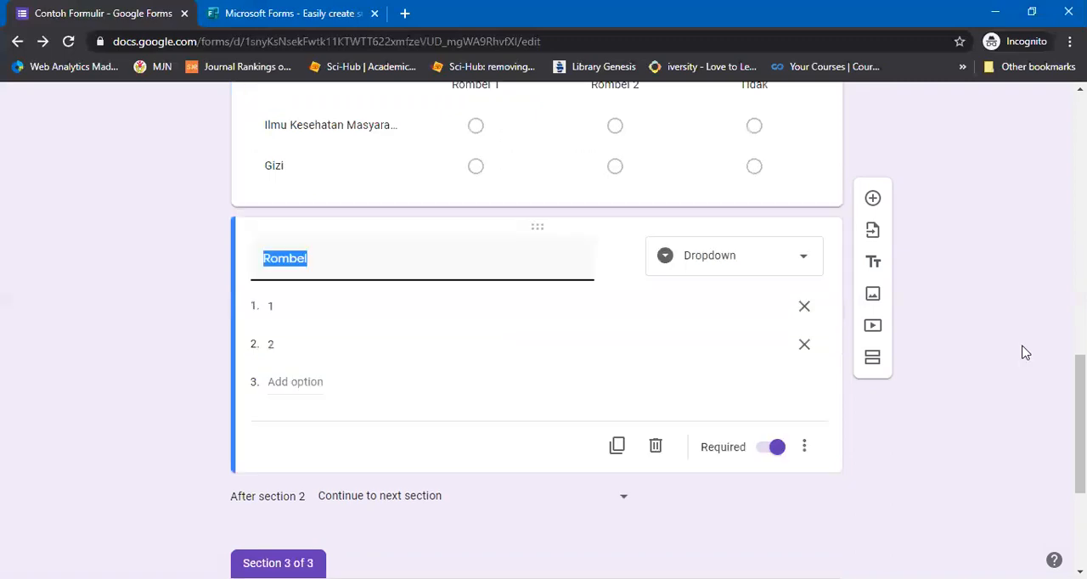
scroll(735, 303, up, 2)
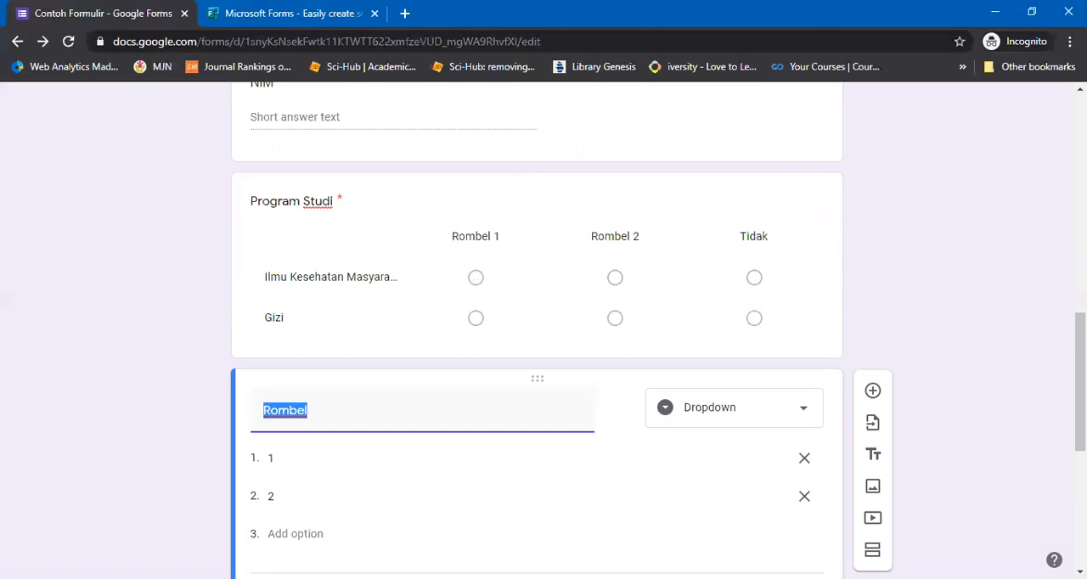
scroll(943, 427, down, 2)
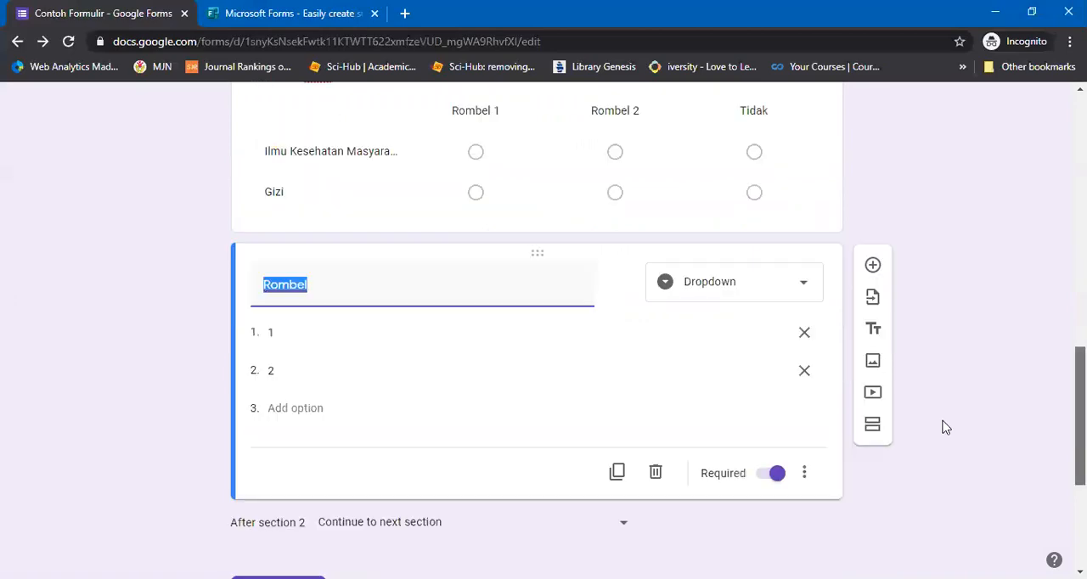
click(656, 474)
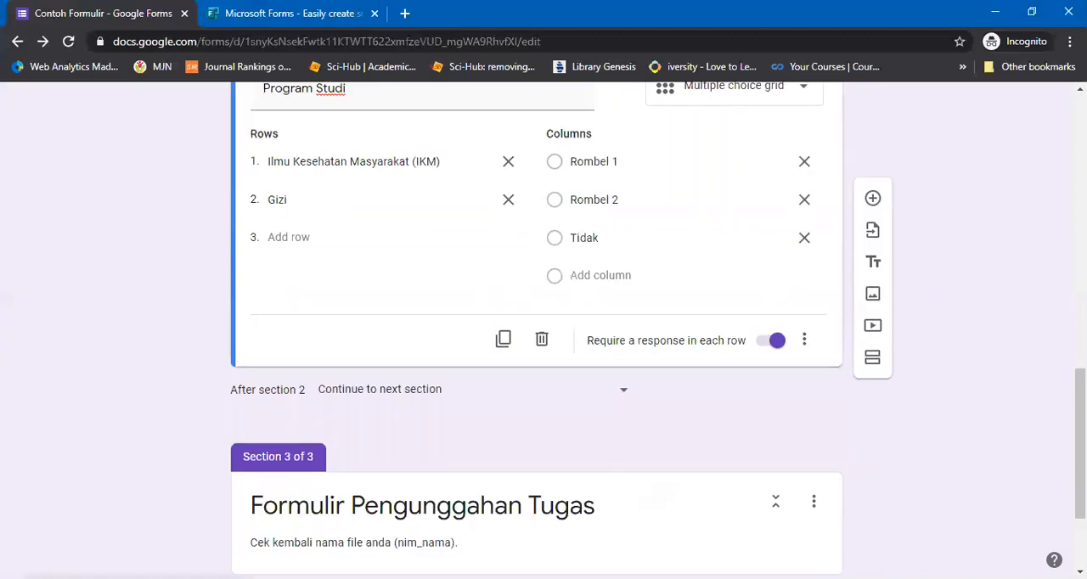
Examine the file upload question's allowed file types, maximum file count and size choices, and additional options in section 3
scroll(849, 502, down, 2)
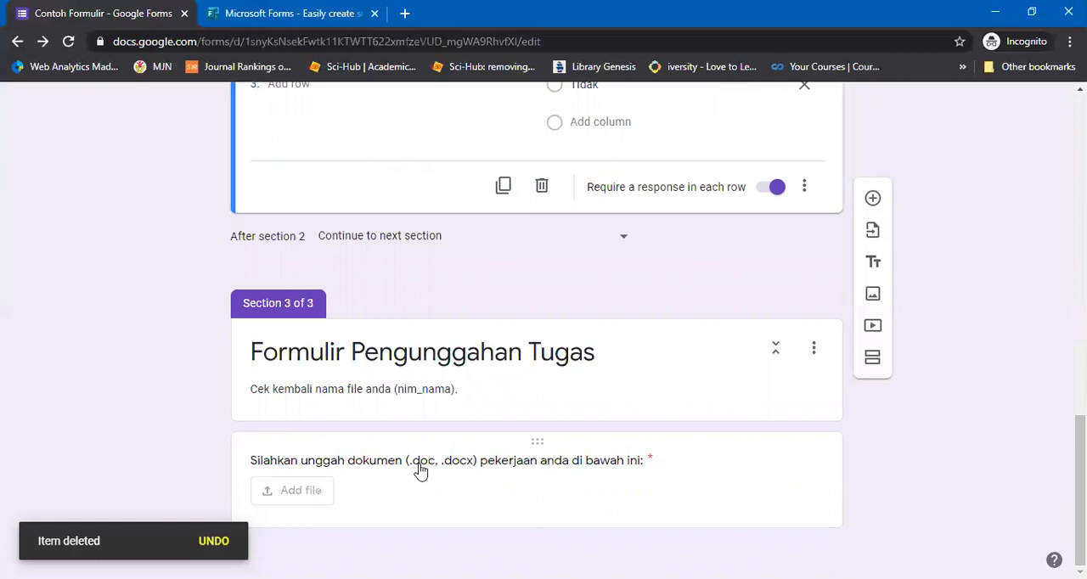
click(664, 404)
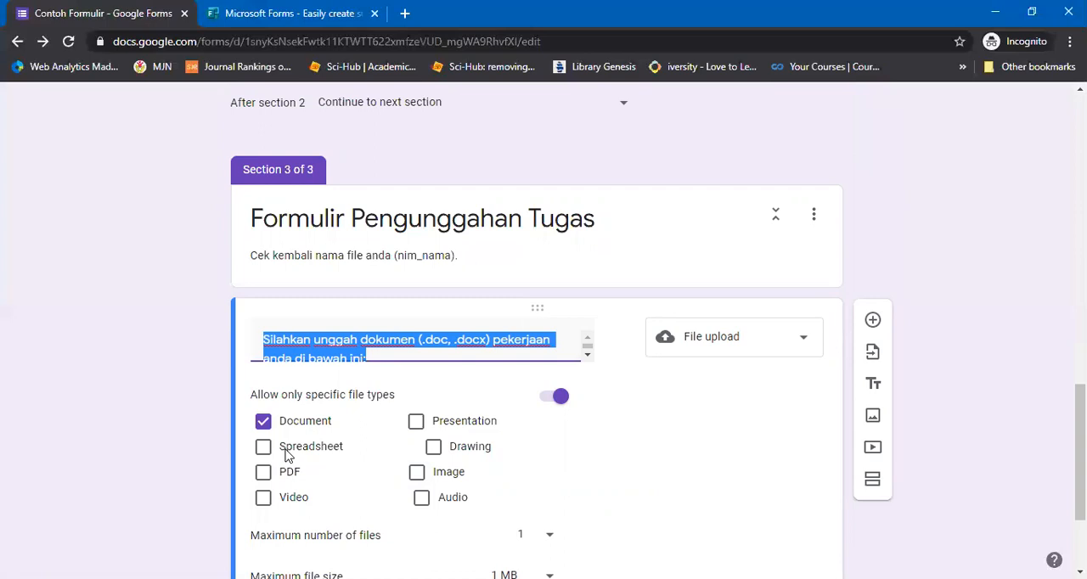
scroll(695, 483, down, 2)
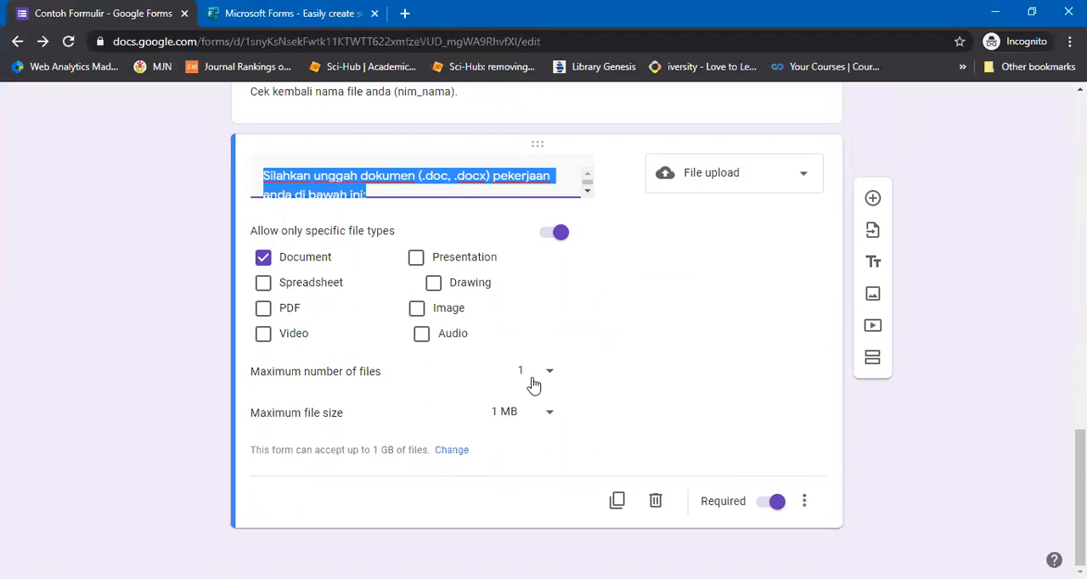
click(533, 383)
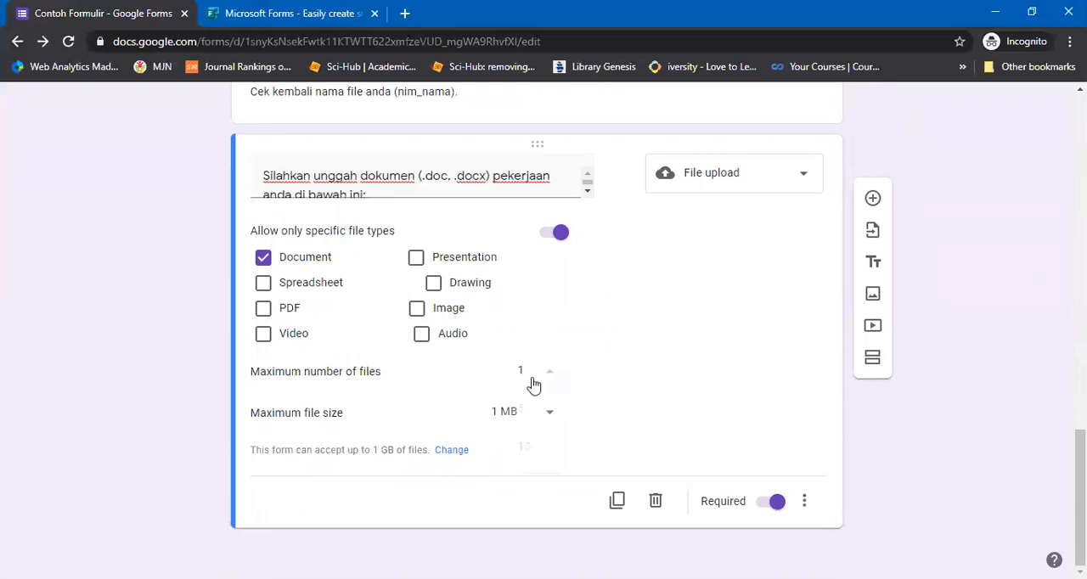
click(452, 429)
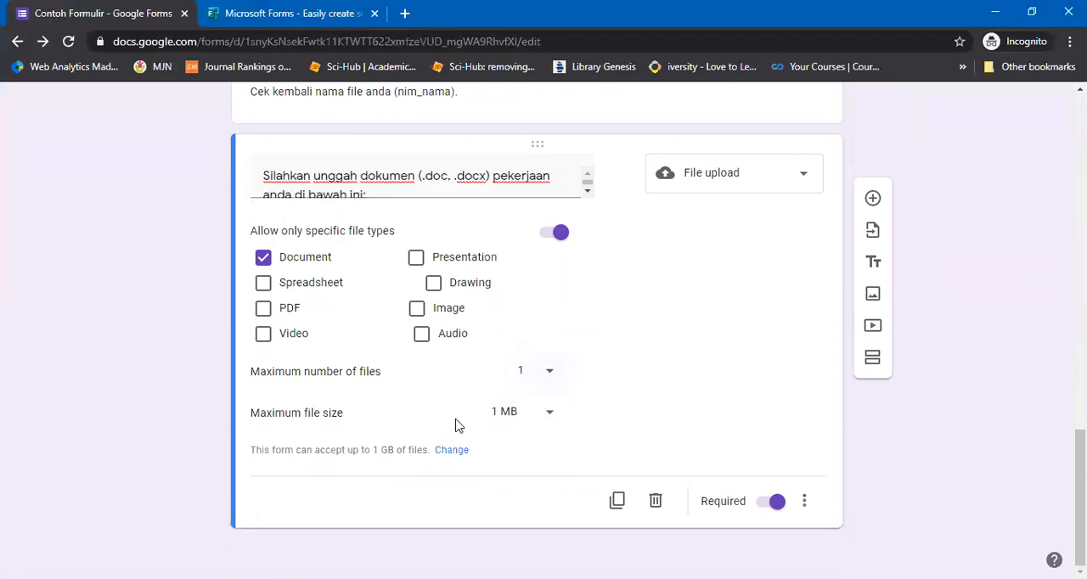
click(510, 418)
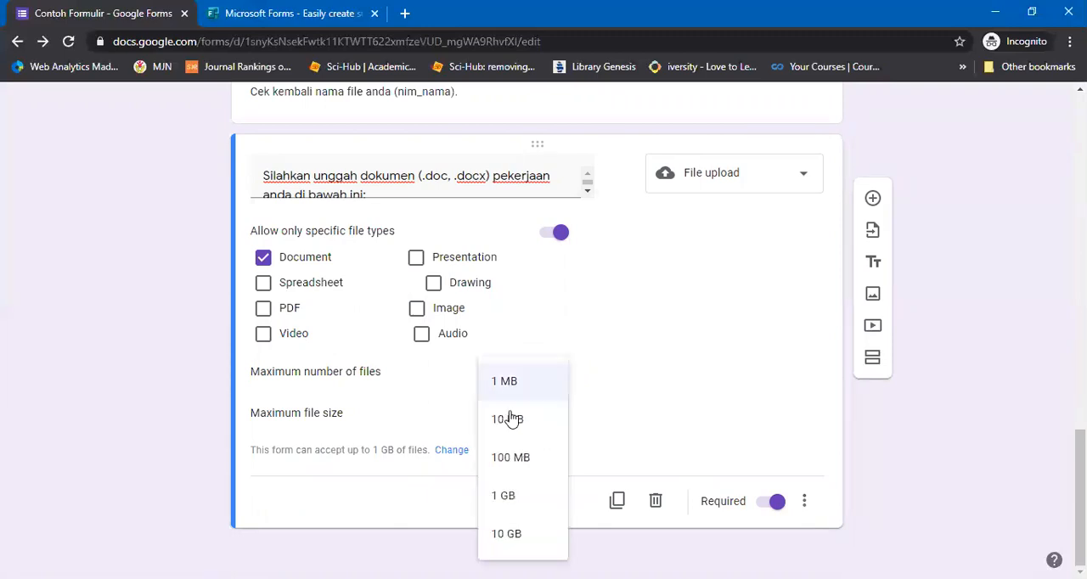
click(676, 385)
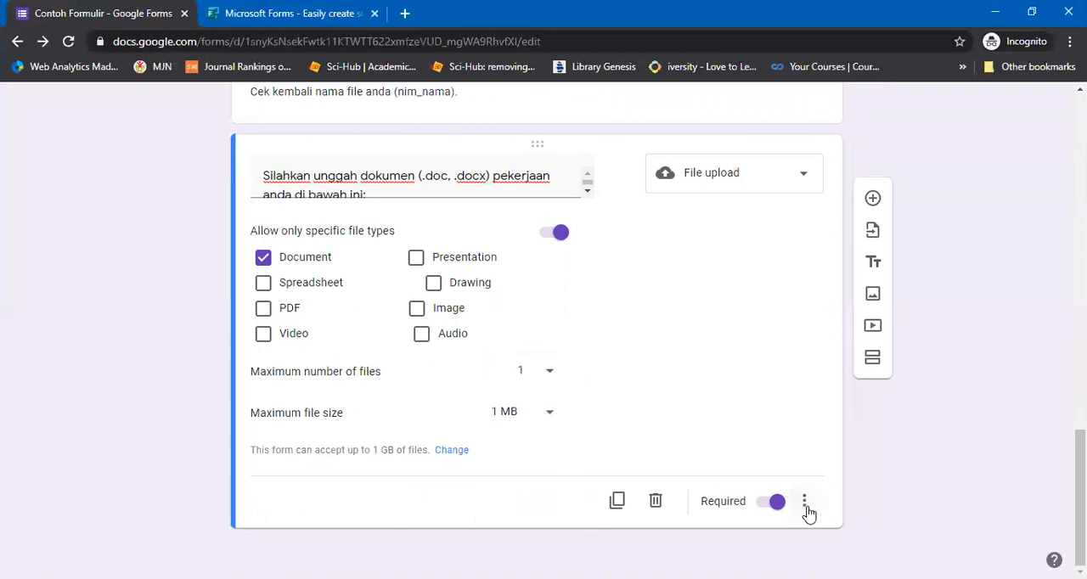
click(806, 512)
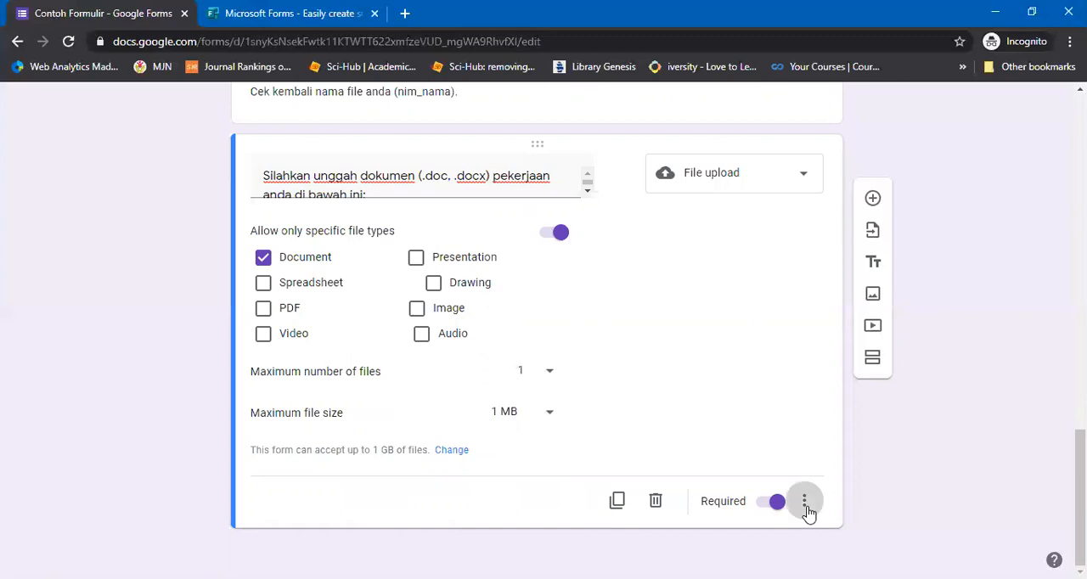
Add a required question "Seberapa sulit mata kuliah Kimia Dasar?" below the file upload question
click(724, 169)
click(724, 169)
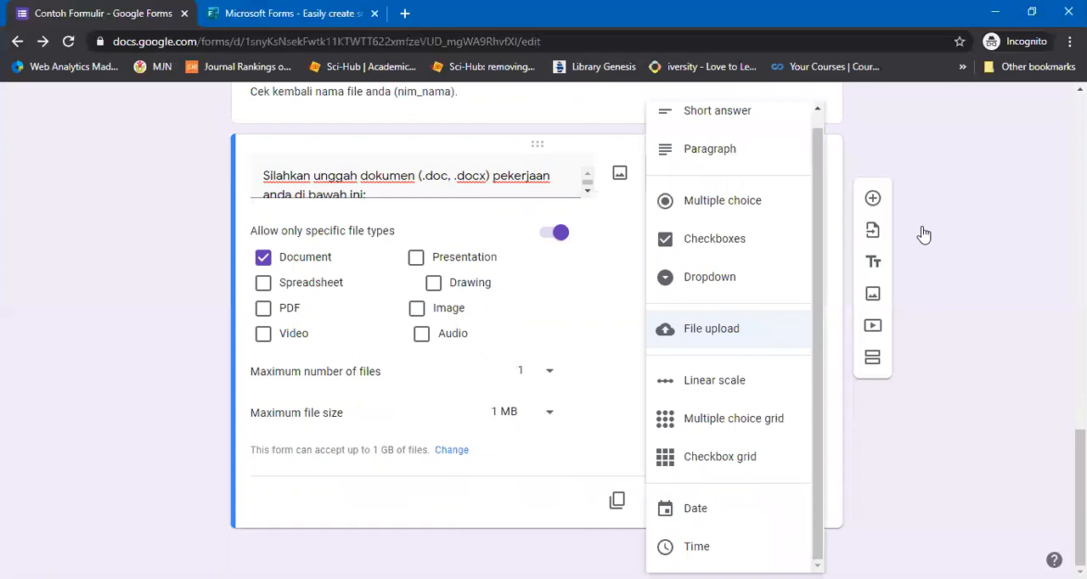
click(873, 201)
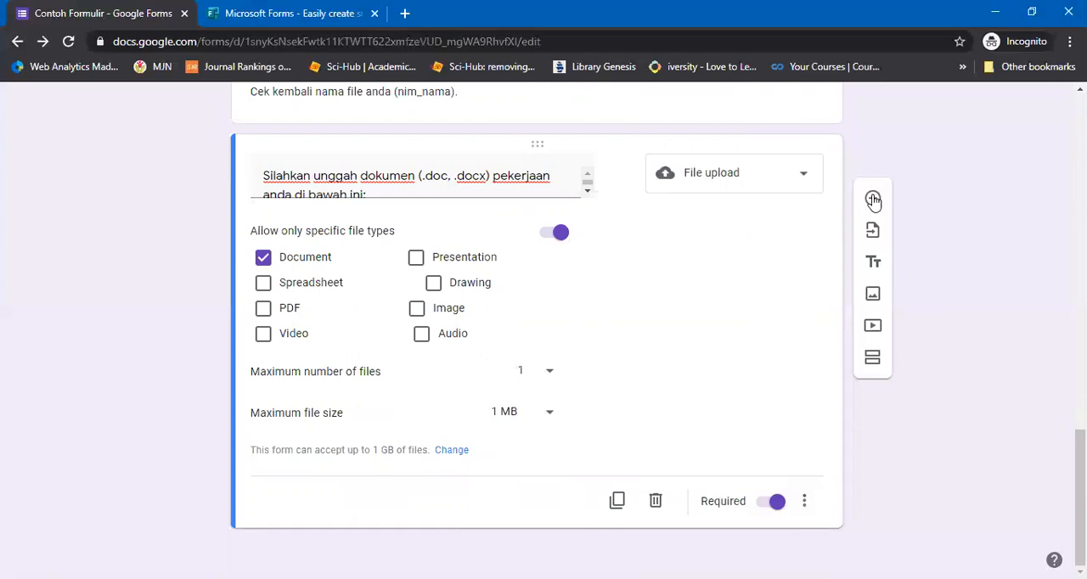
click(873, 200)
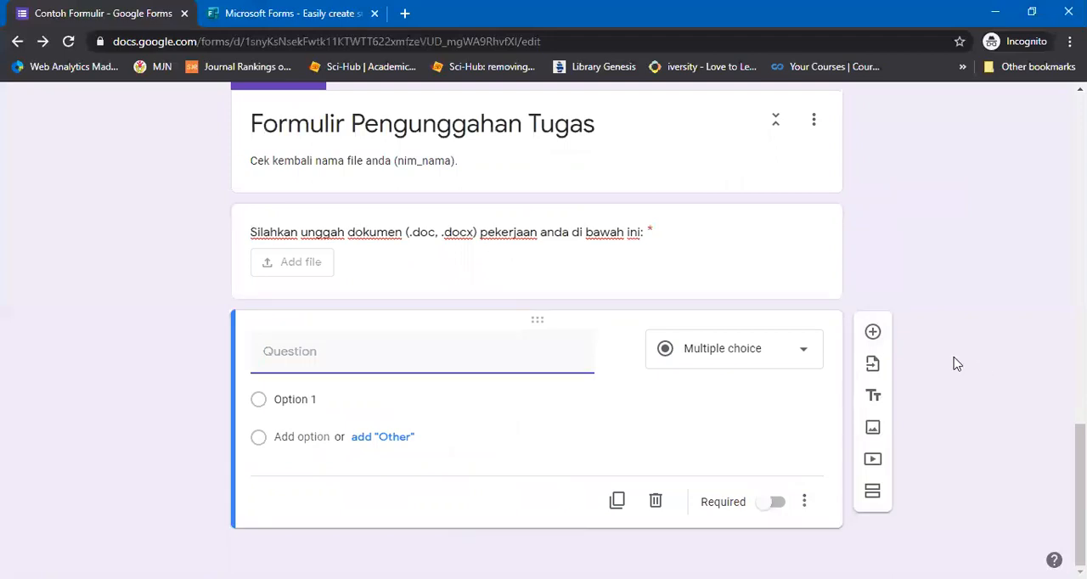
text(Seberapa)
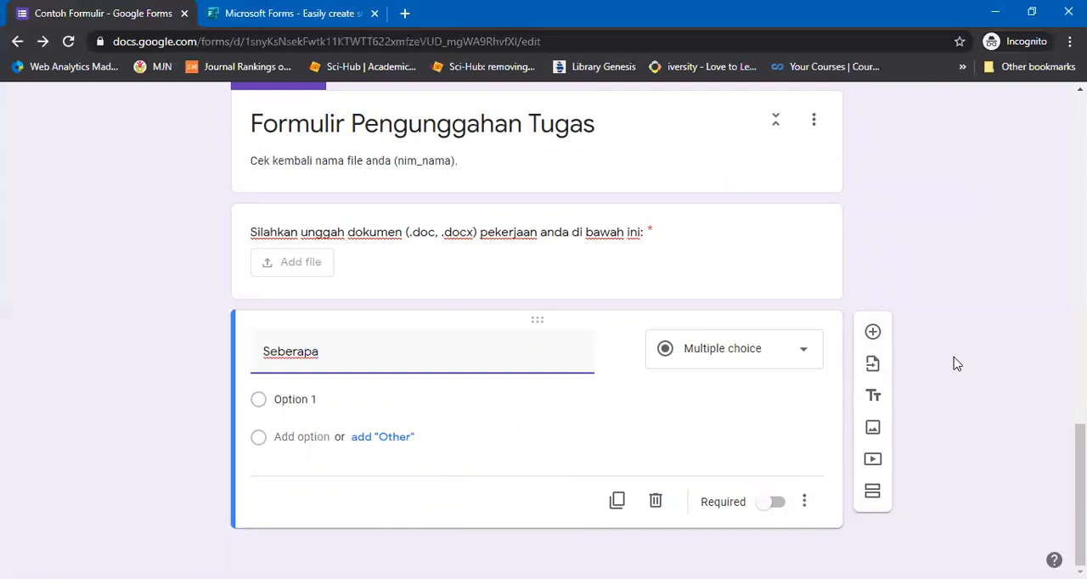
text( sulit mata ku)
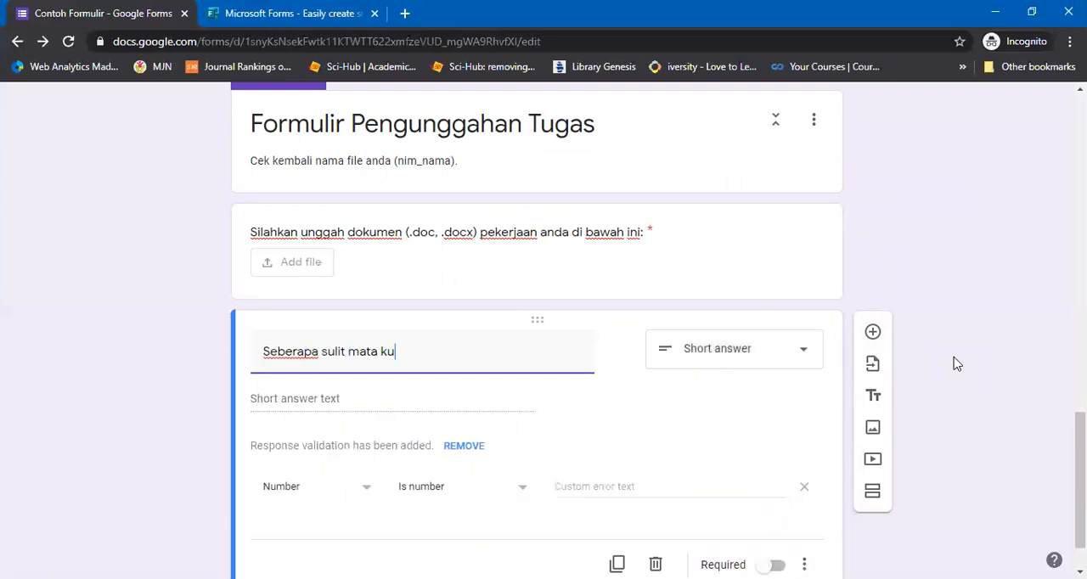
text(liah K)
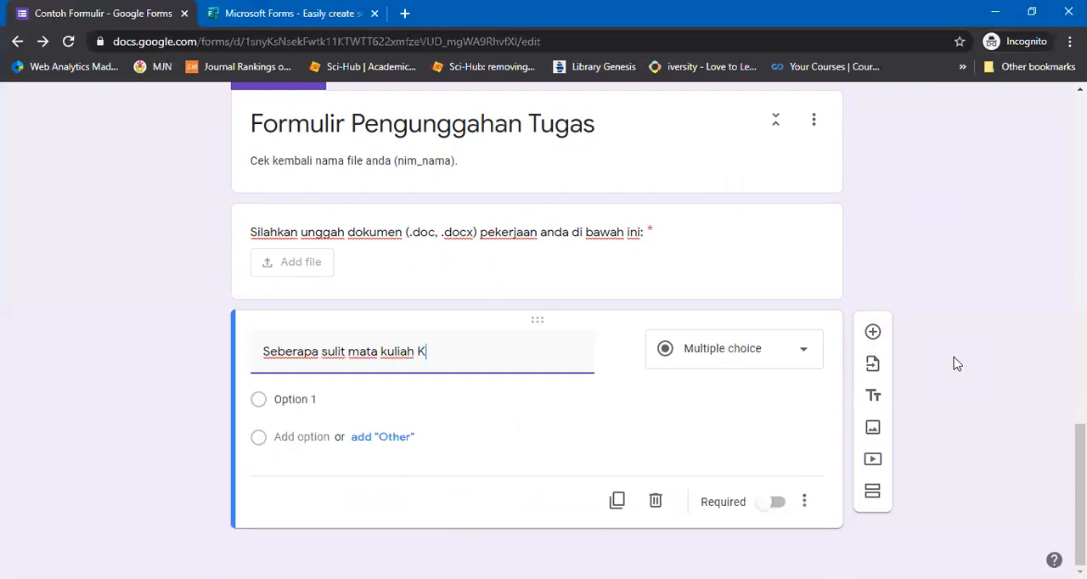
text(imia Dasar?)
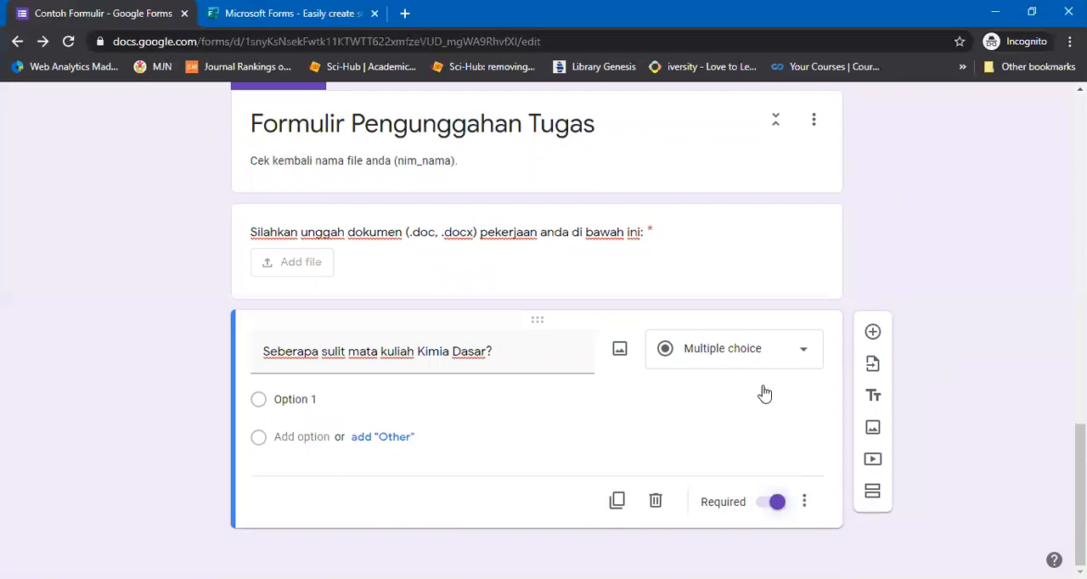
Make the Kimia Dasar question a linear scale from 1 to 5, labelled "Sangat Mudah" at 1 and "Sangat Sukar" at 5
click(761, 363)
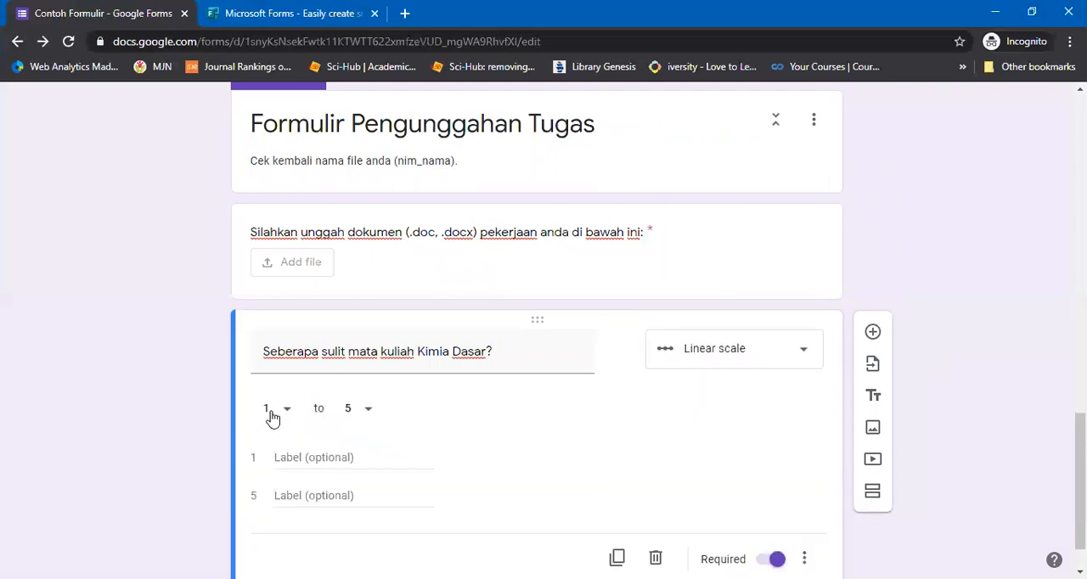
click(271, 411)
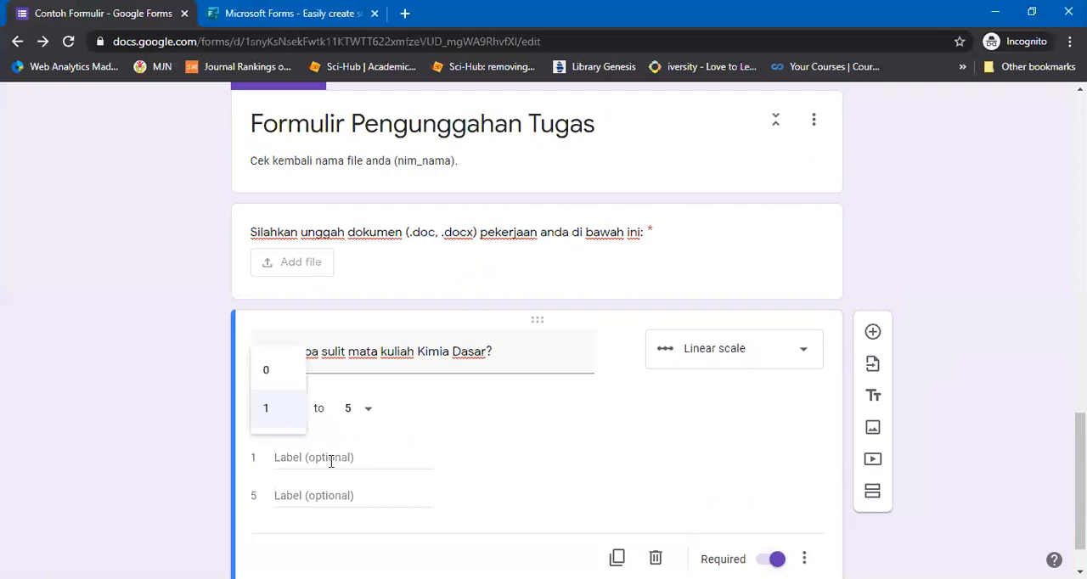
click(332, 462)
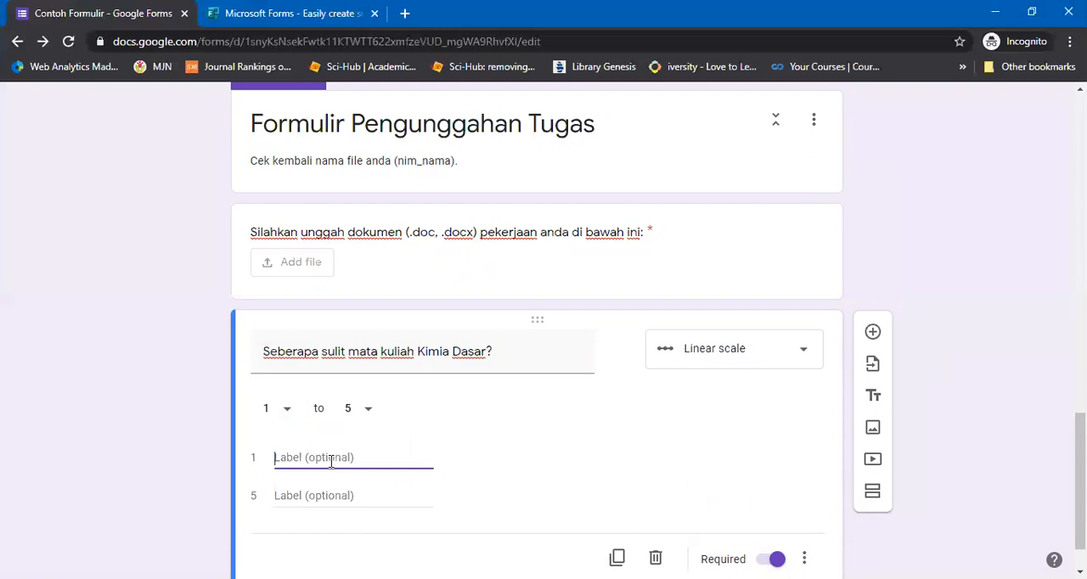
text(Sangat Mudah)
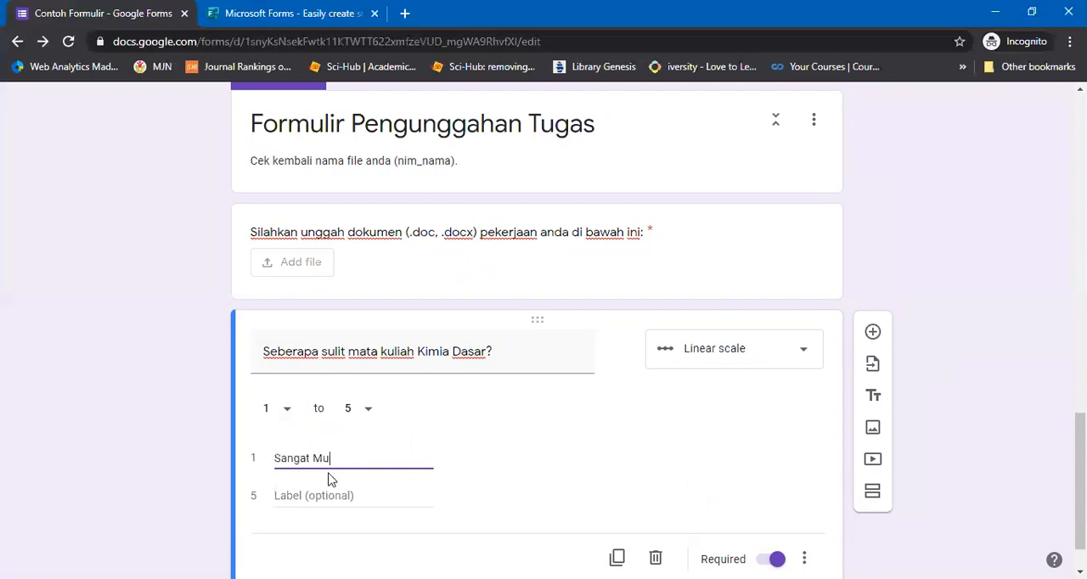
click(331, 495)
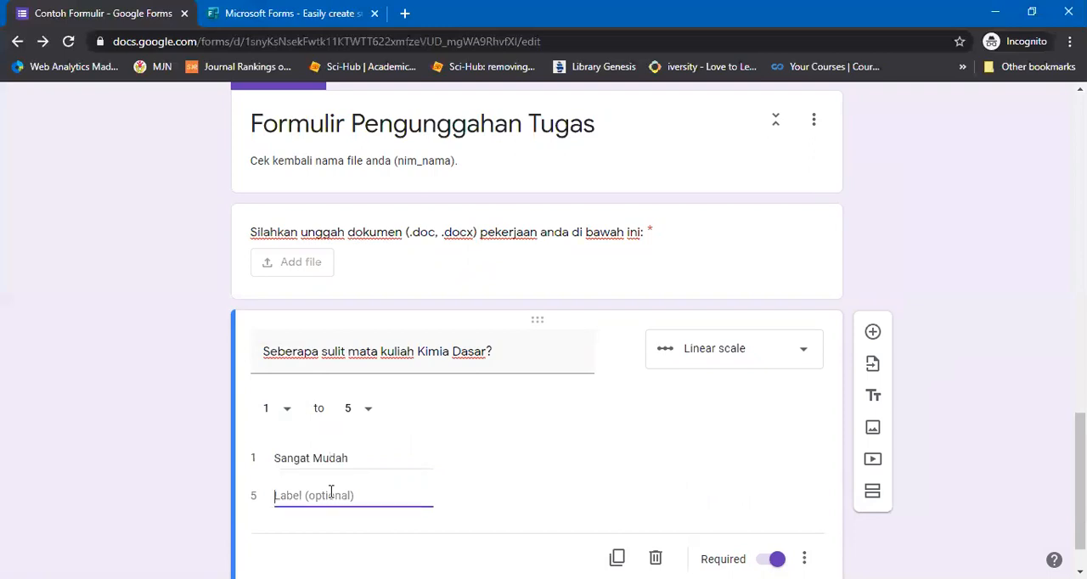
text(Sangat Sukar)
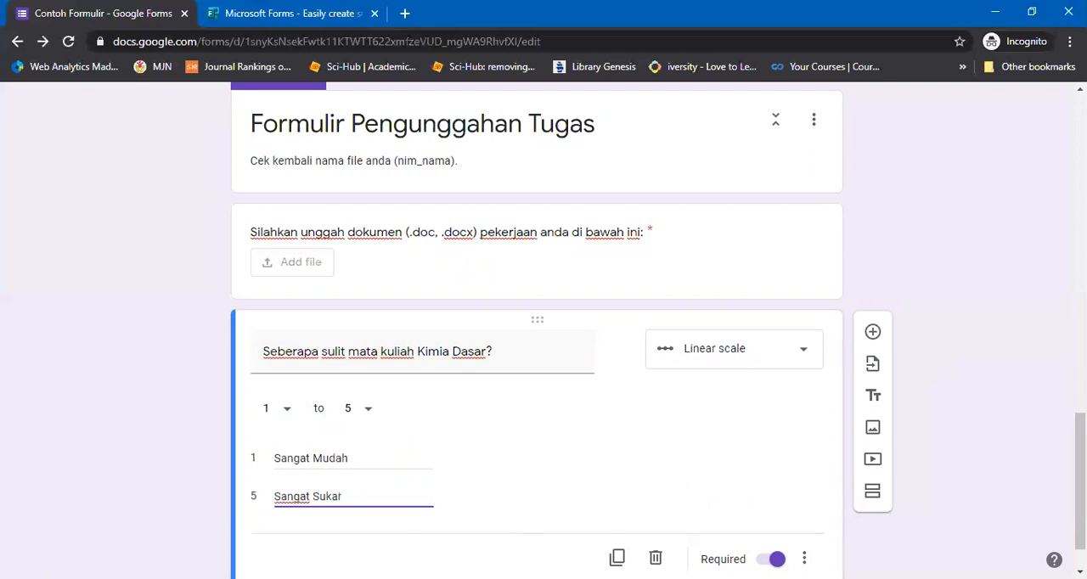
Preview the form and, in its second section, answer Nama with "aaa" and test the NIM validation with a two-digit number
scroll(849, 111, up, 14)
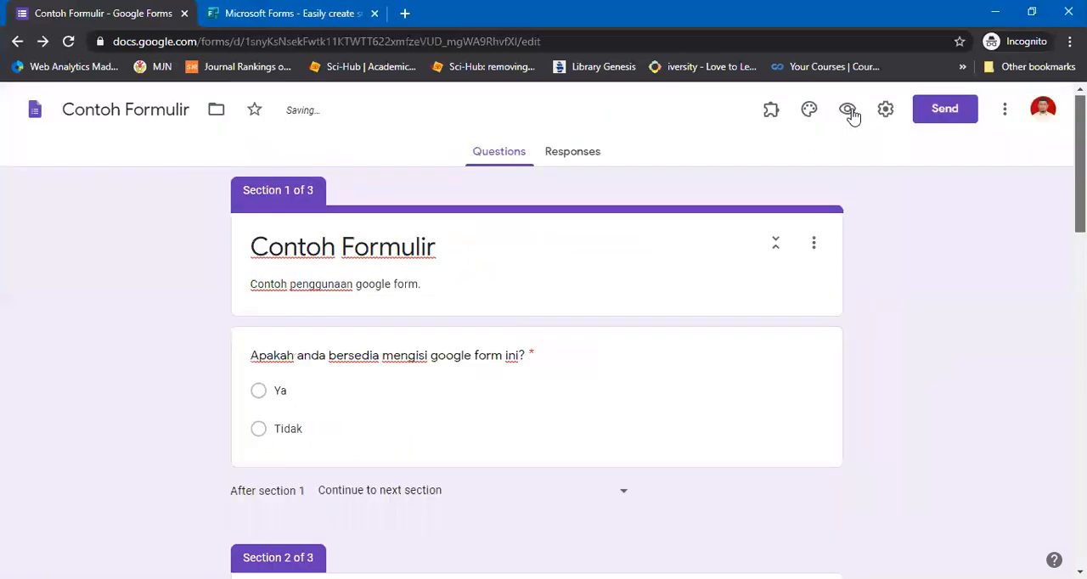
click(847, 110)
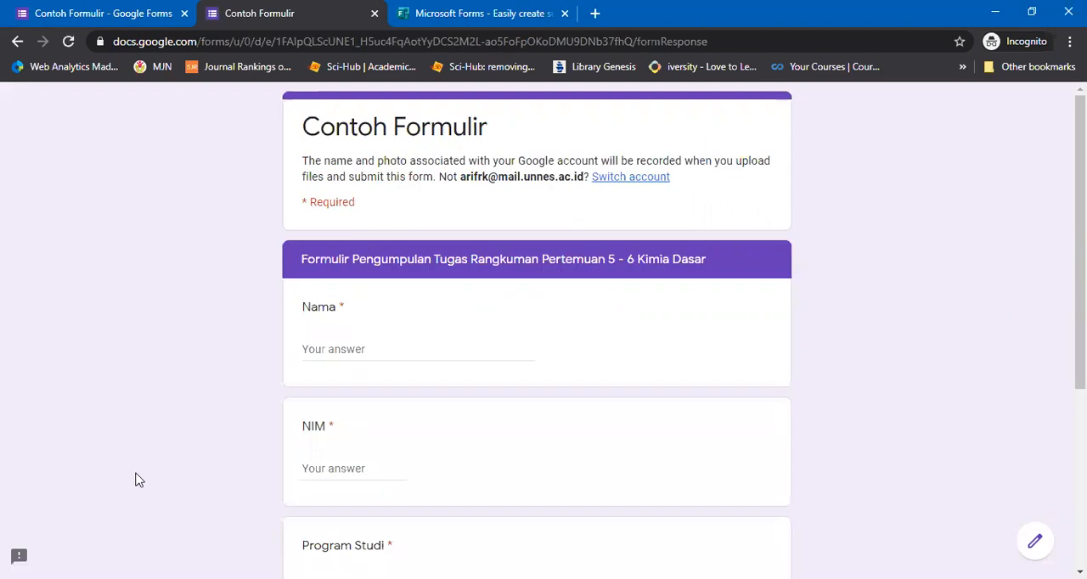
text(aaa)
click(361, 491)
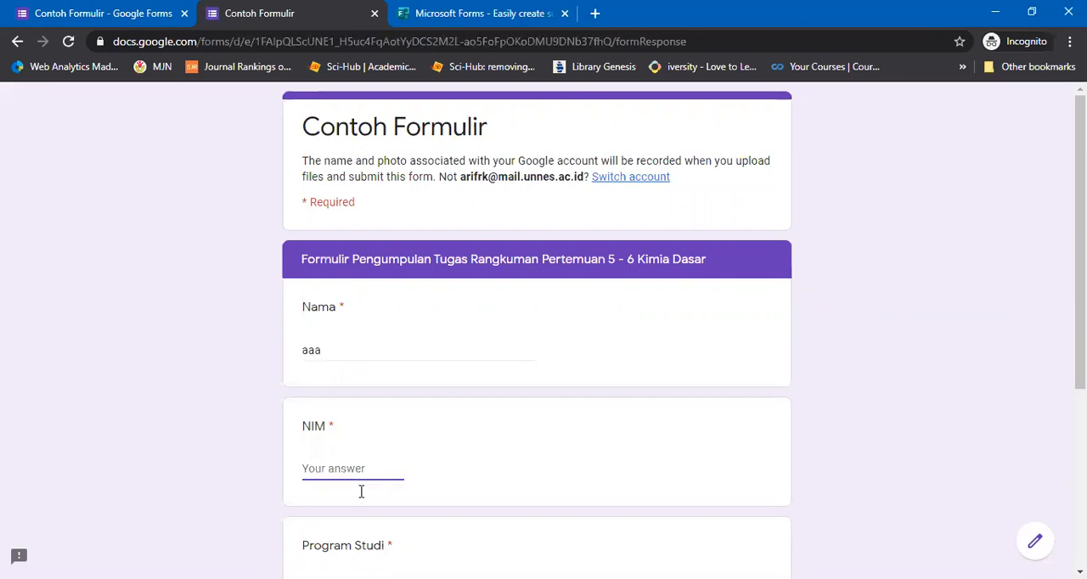
text(66)
click(311, 501)
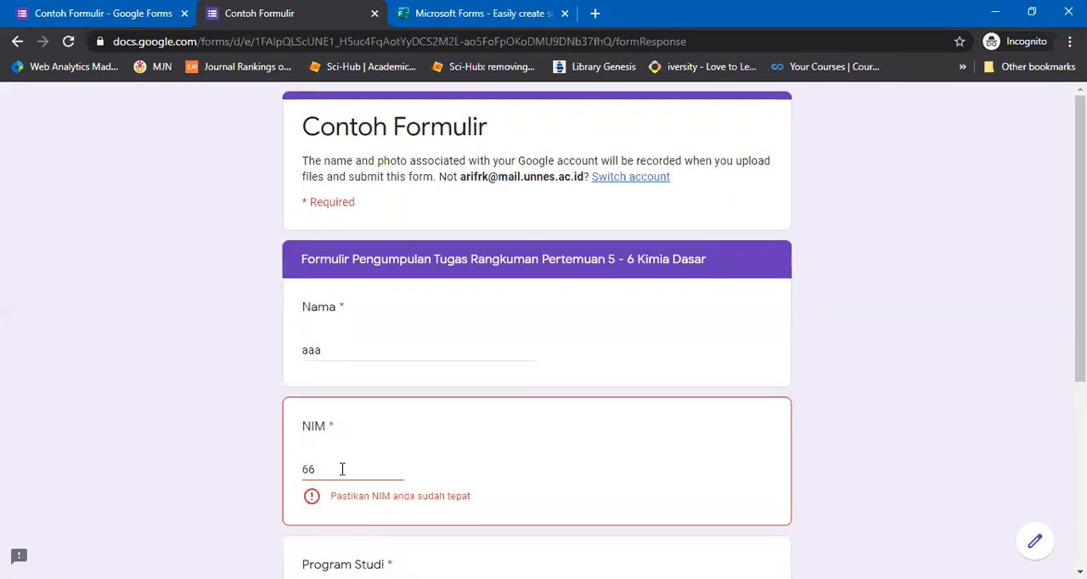
Extend the NIM answer to eleven digits and try Rombel 1 for IKM and Rombel 2 for Gizi in the grid
click(343, 468)
text(0000000)
click(360, 448)
click(361, 475)
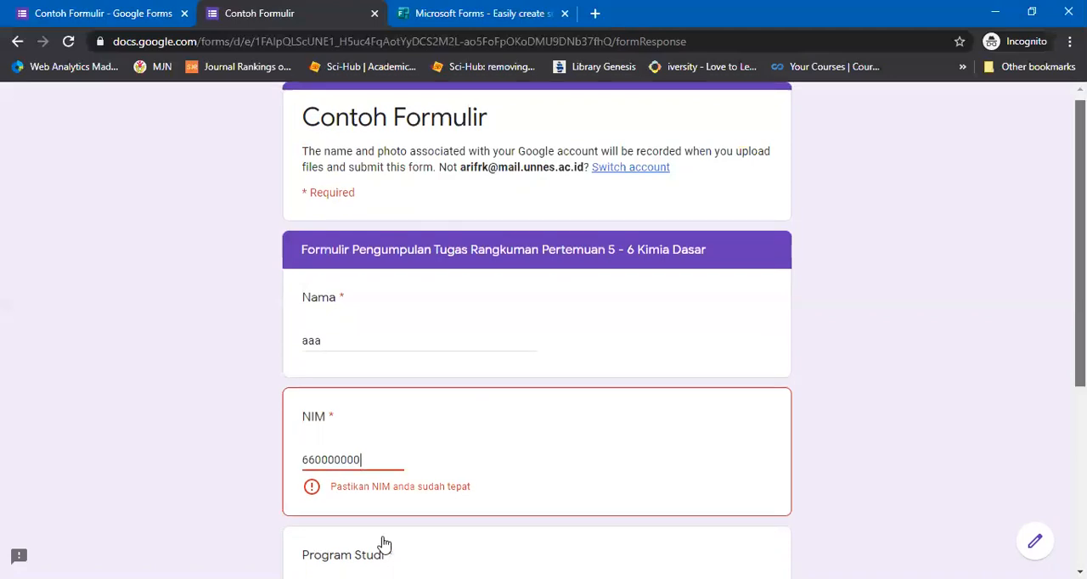
scroll(383, 543, down, 3)
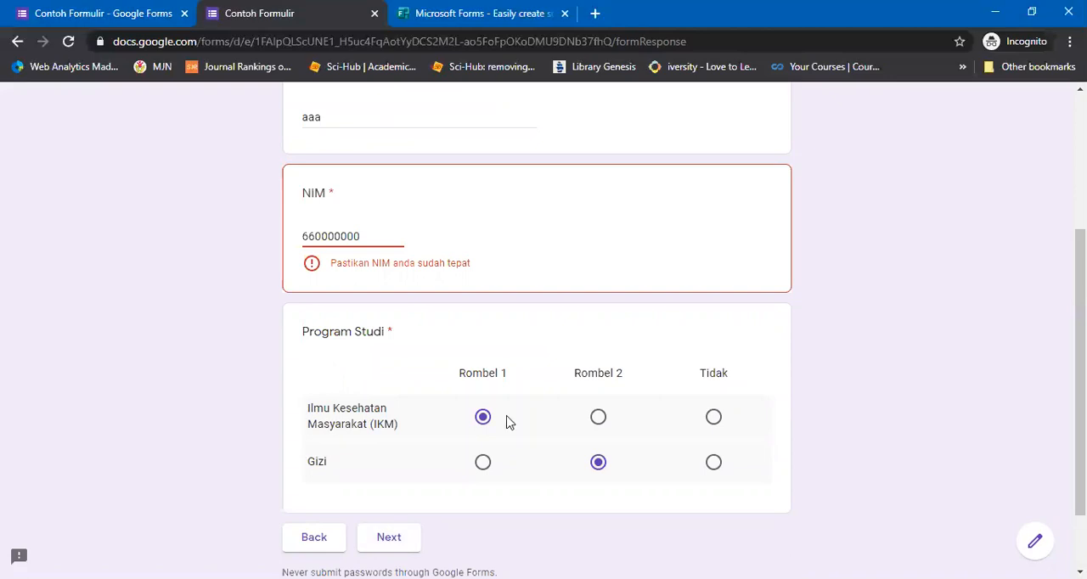
text(00)
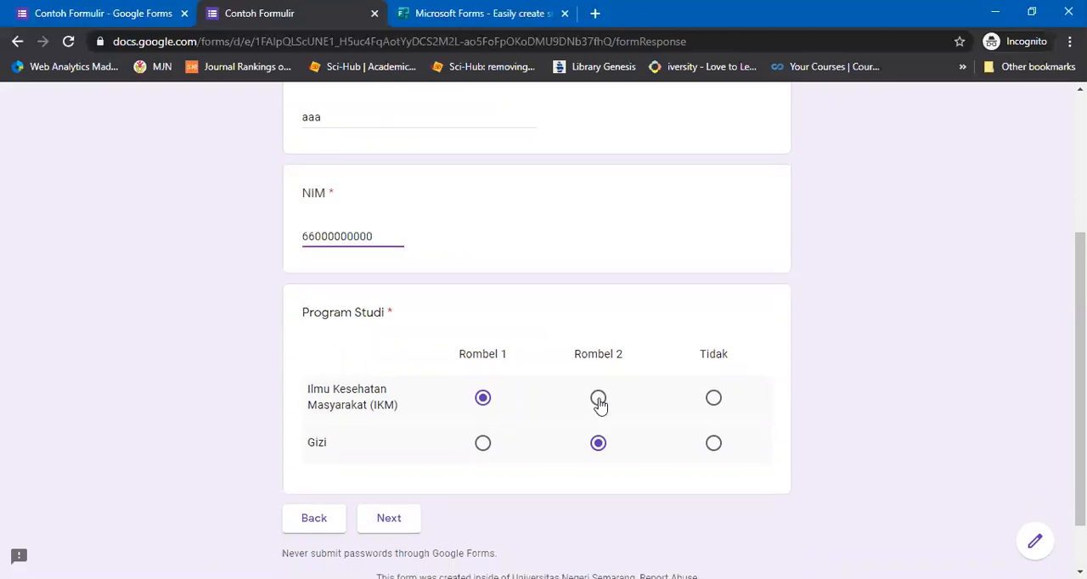
Answer the Program Studi grid with "Tidak" for IKM and "Rombel 1" for Gizi, and continue to the next section
click(713, 443)
click(483, 444)
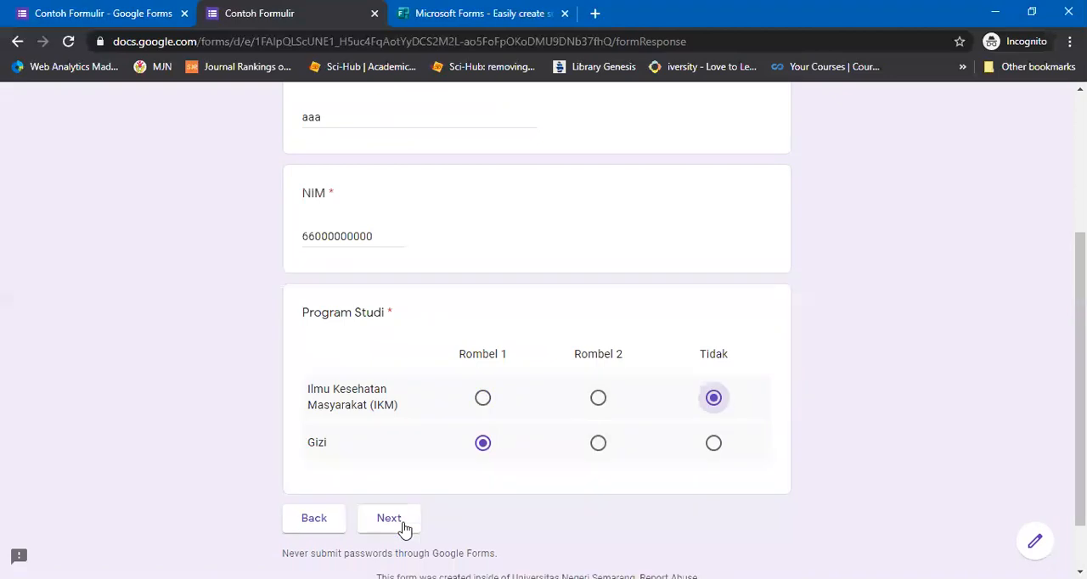
click(404, 526)
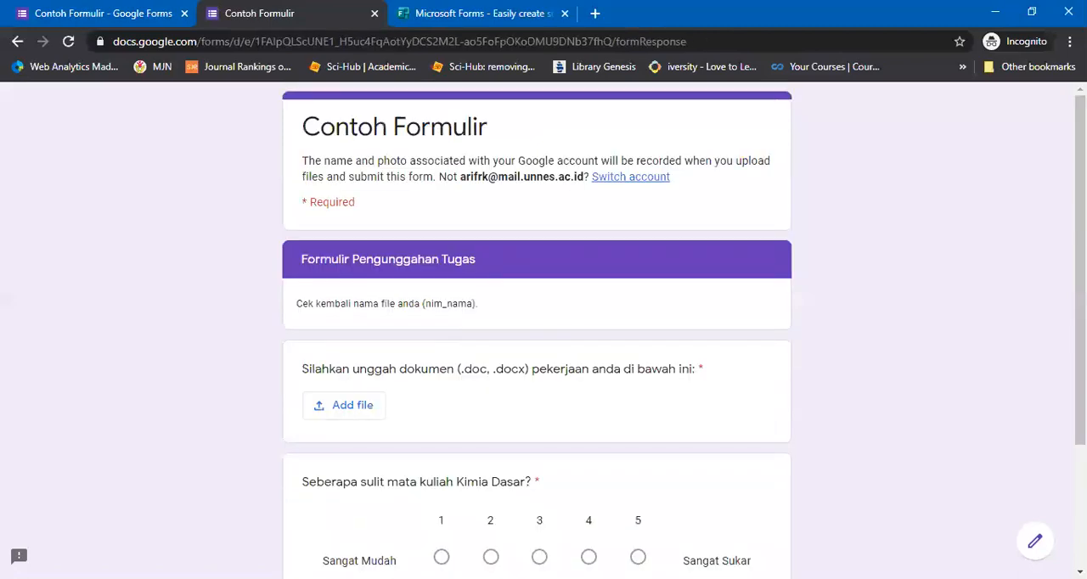
Check the file upload and linear scale questions in the preview, and close the preview without submitting
scroll(475, 488, down, 2)
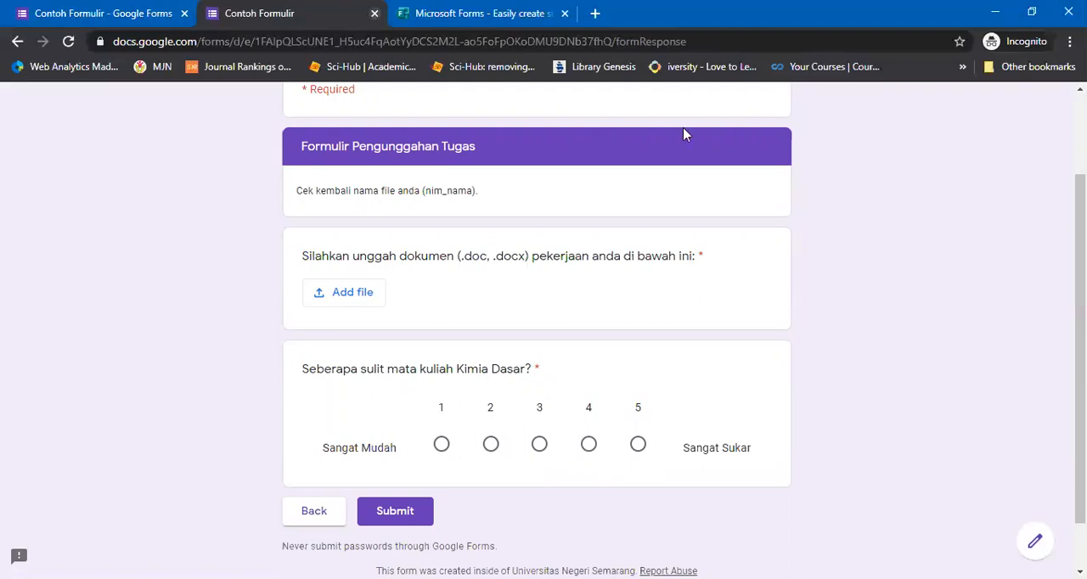
key(alt+Left)
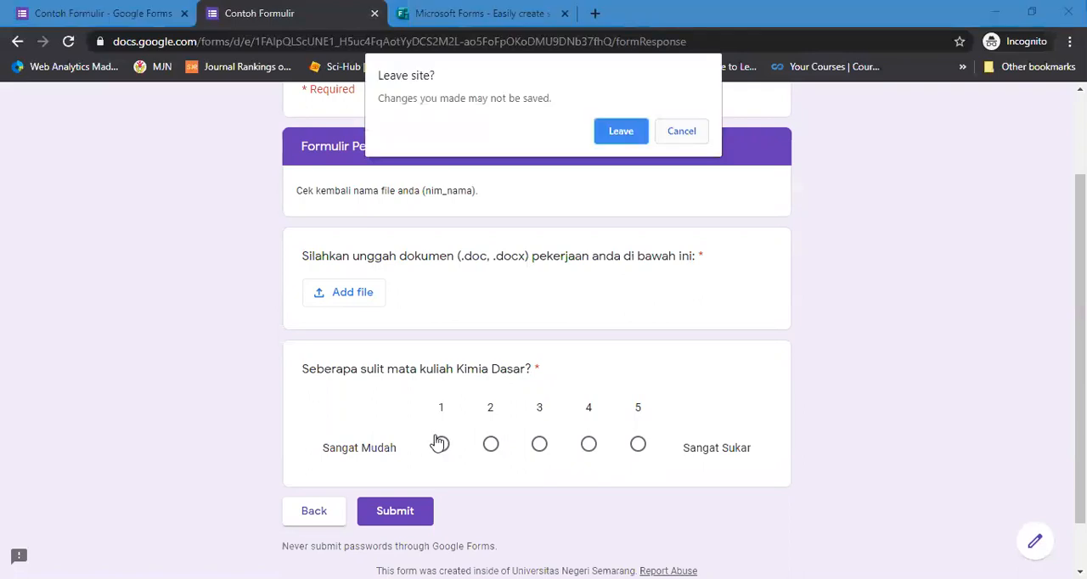
key(Escape)
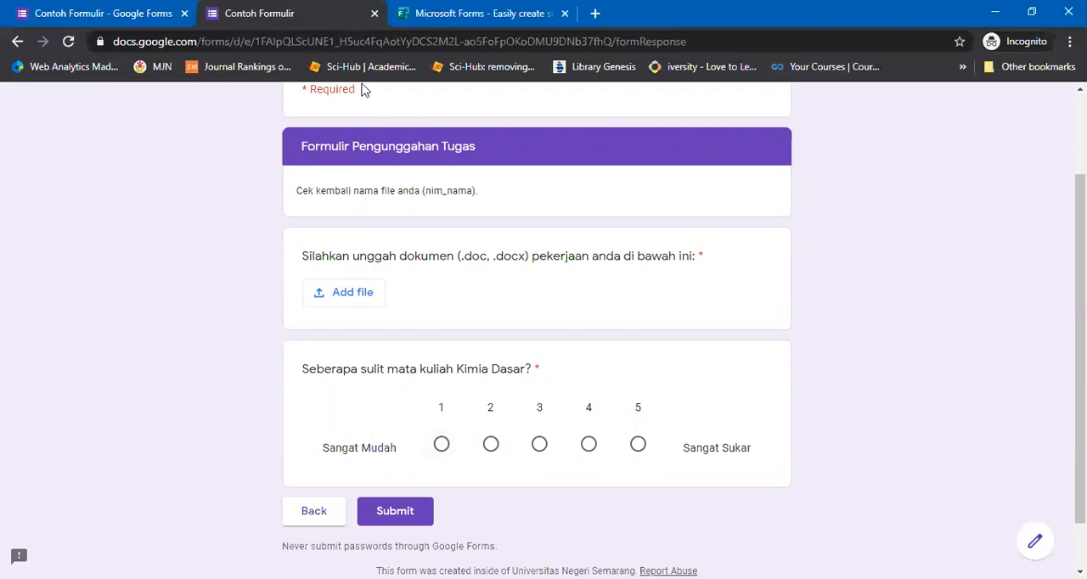
click(628, 160)
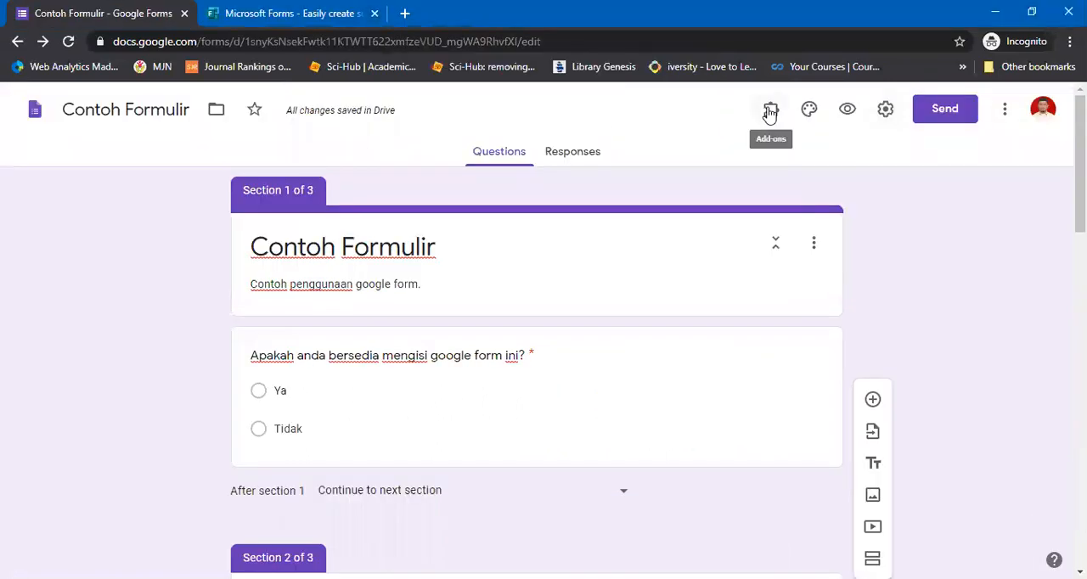
Check the available add-ons, and set the form's theme color to teal with the darkest teal background tint
click(769, 112)
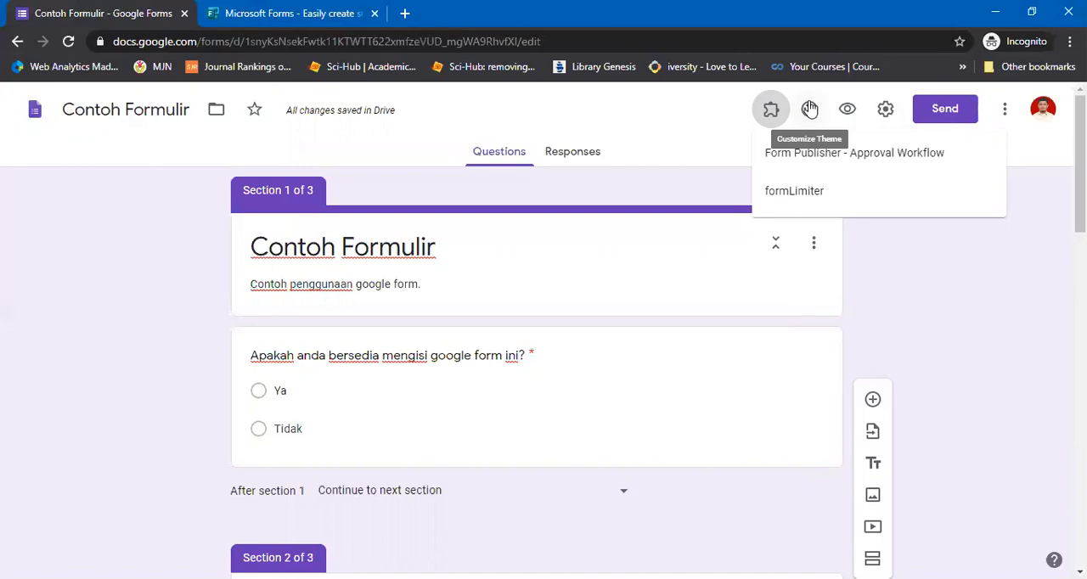
click(809, 108)
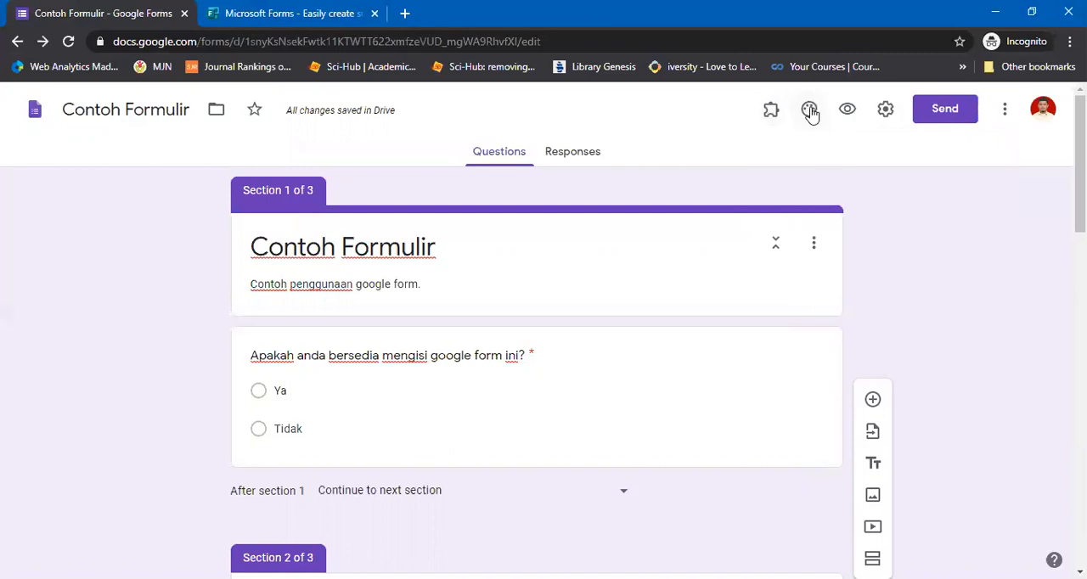
click(809, 110)
click(921, 358)
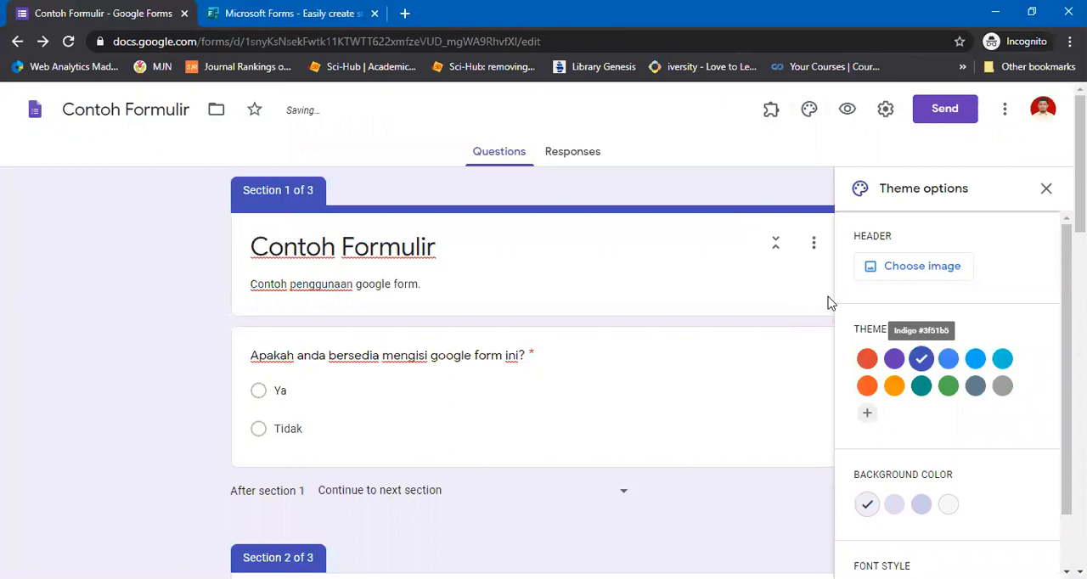
click(921, 386)
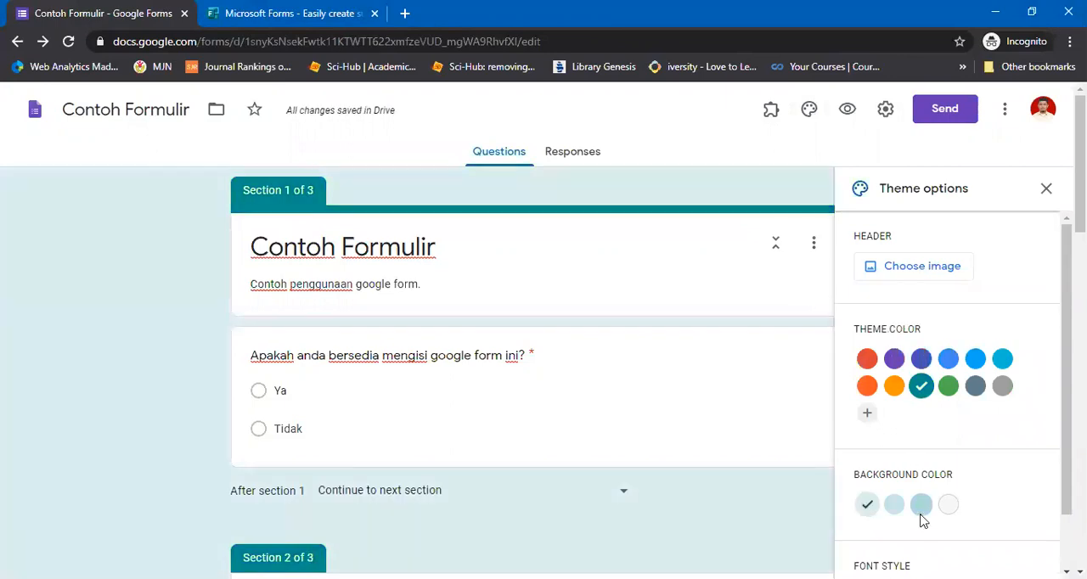
click(921, 508)
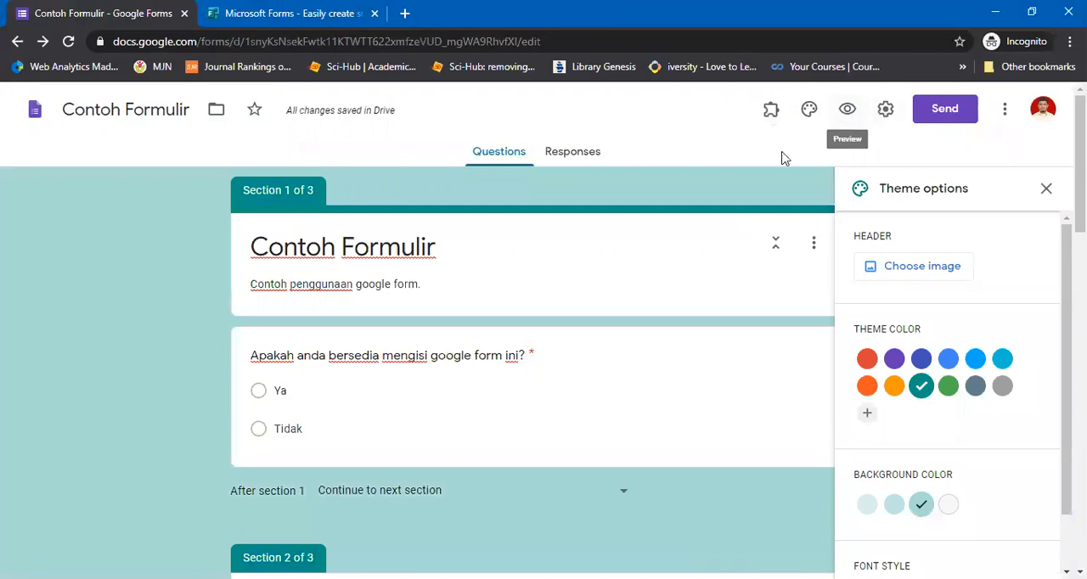
In the form's general settings, restrict responses to users in Universitas Negeri Semarang and its trusted organizations
click(888, 113)
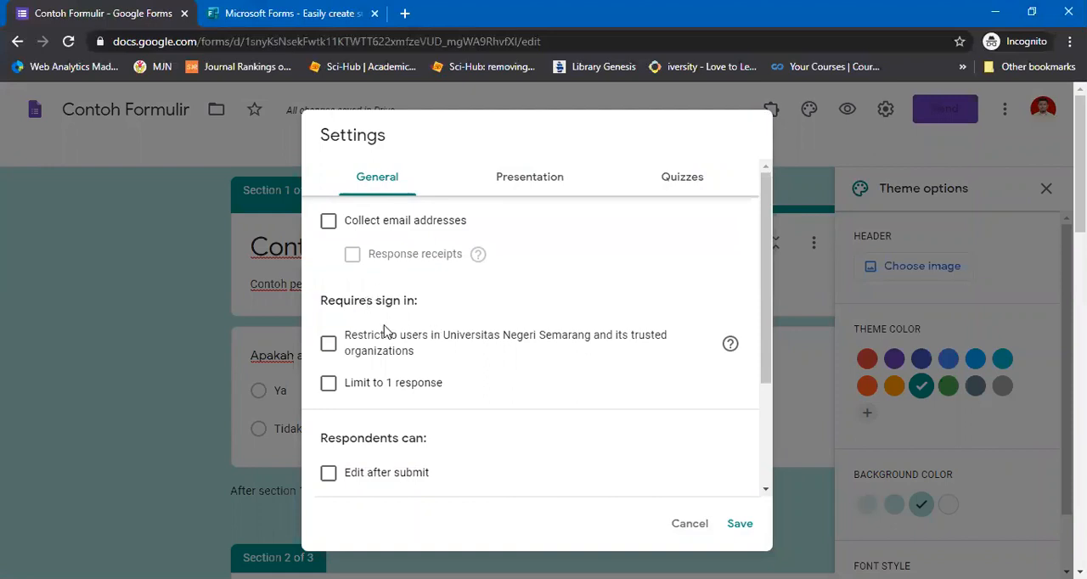
drag(444, 339, 590, 347)
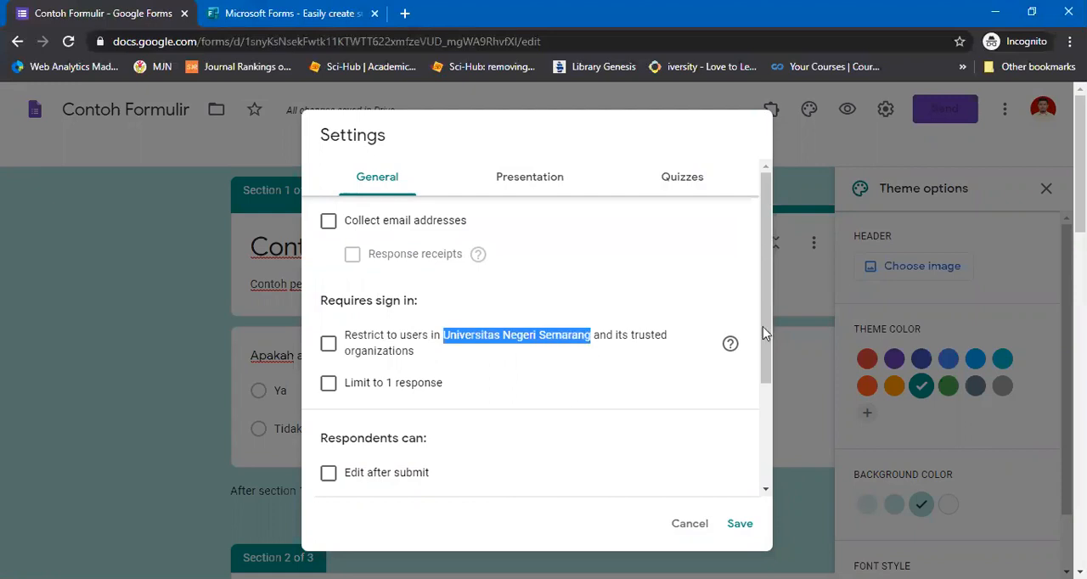
scroll(406, 344, down, 2)
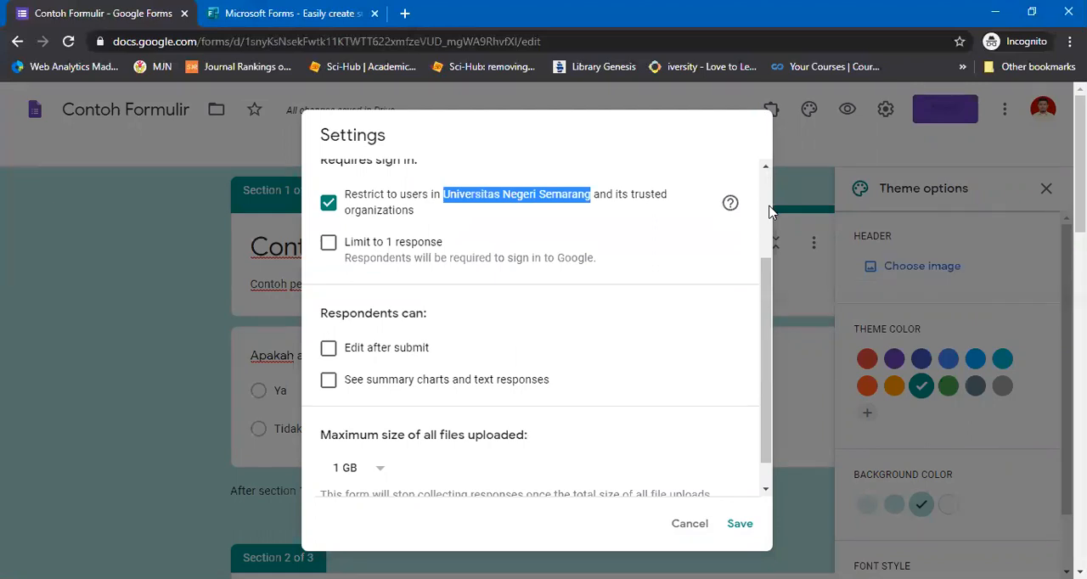
scroll(770, 212, up, 2)
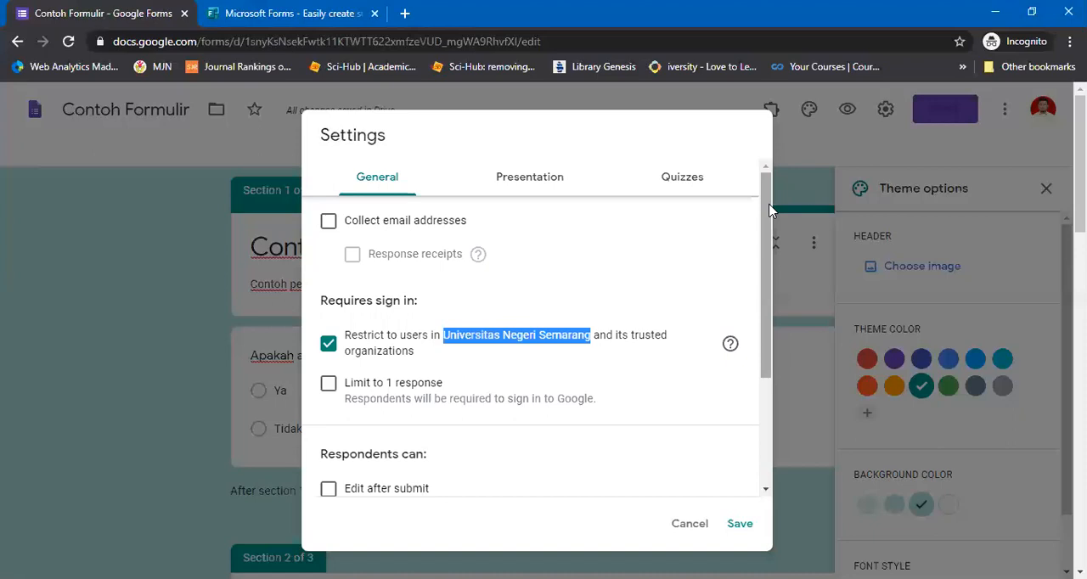
Enter "Terima kasih, respon anda sudah terekam." as the form's confirmation message in the presentation settings
click(562, 180)
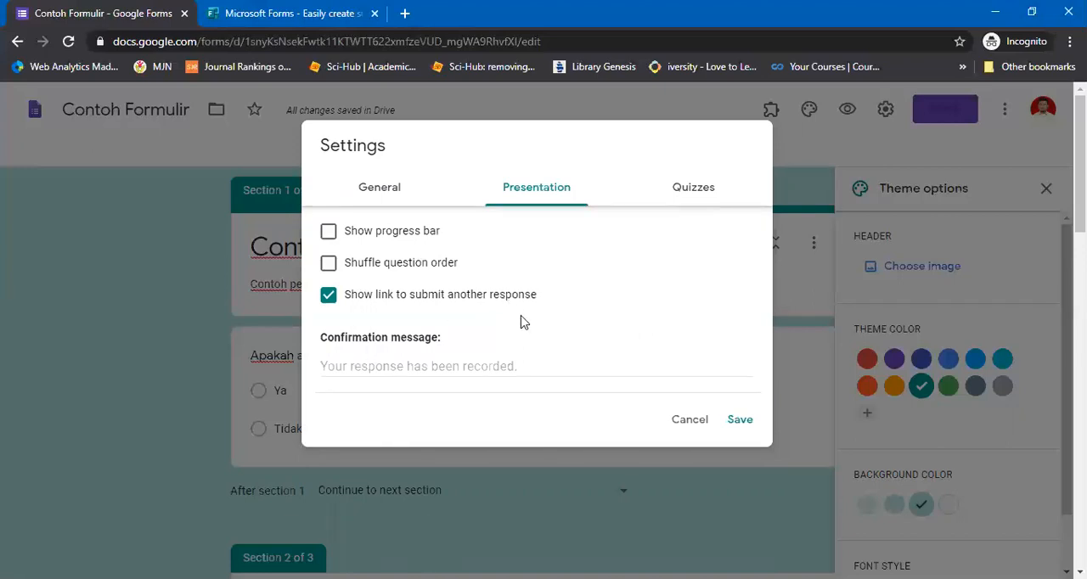
click(377, 361)
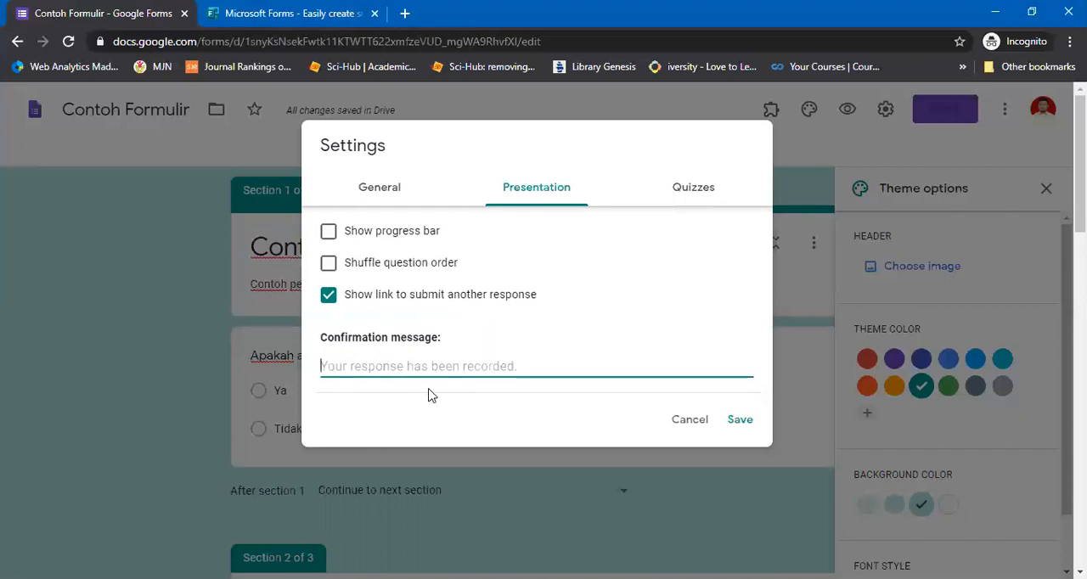
text(Terima kasih, re)
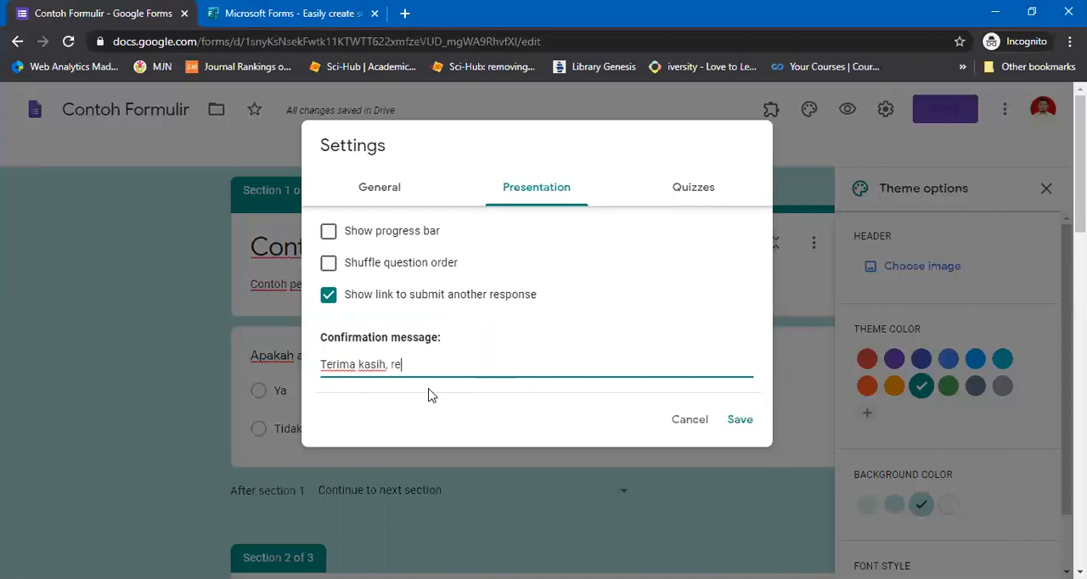
text(spon anda sudah terekam.)
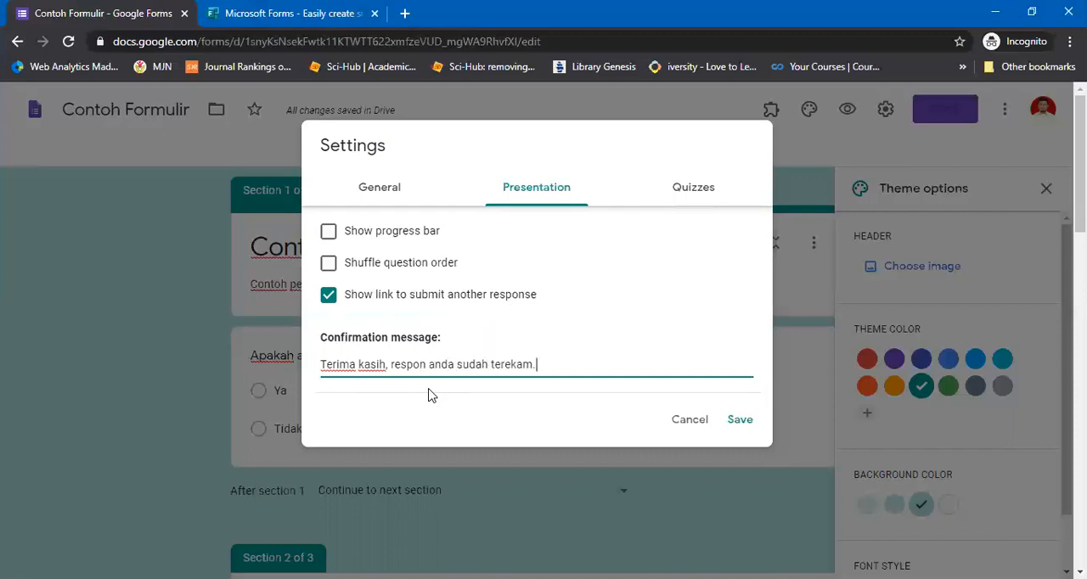
Try turning the form into a quiz, switch the quiz option off again, and discard the settings changes
click(695, 186)
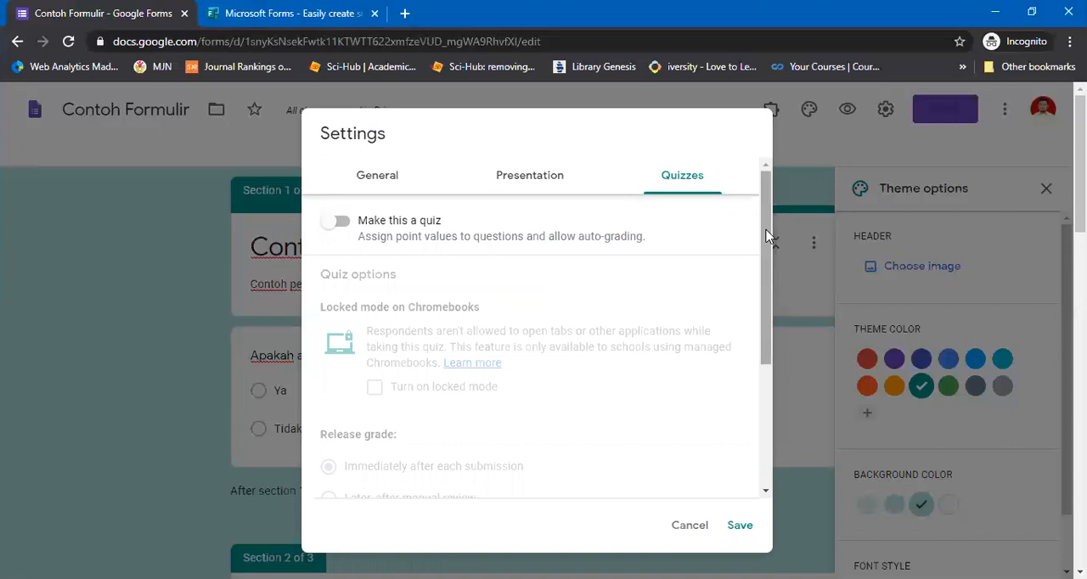
scroll(782, 348, down, 2)
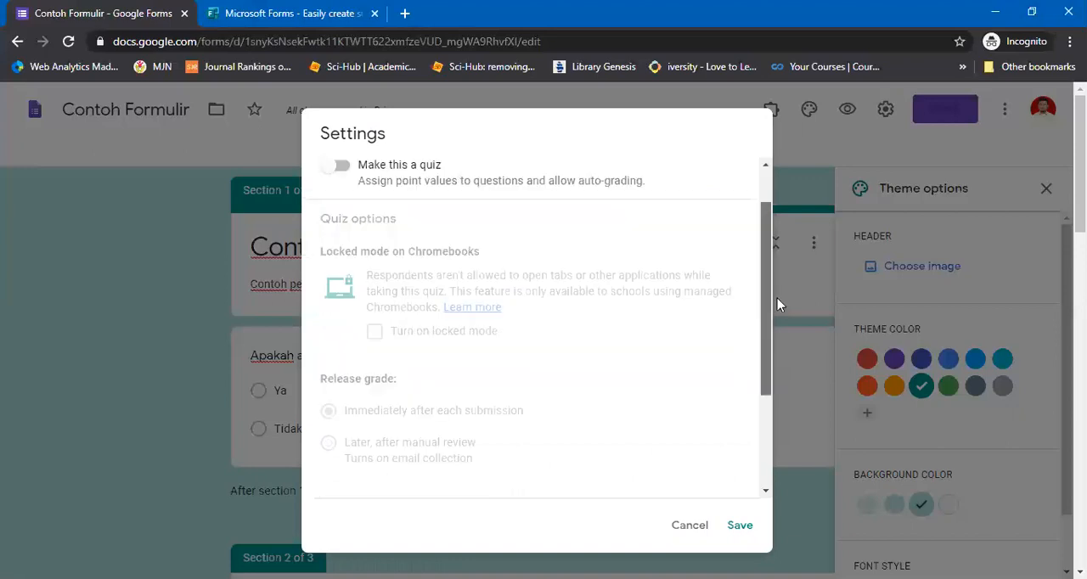
scroll(336, 243, up, 3)
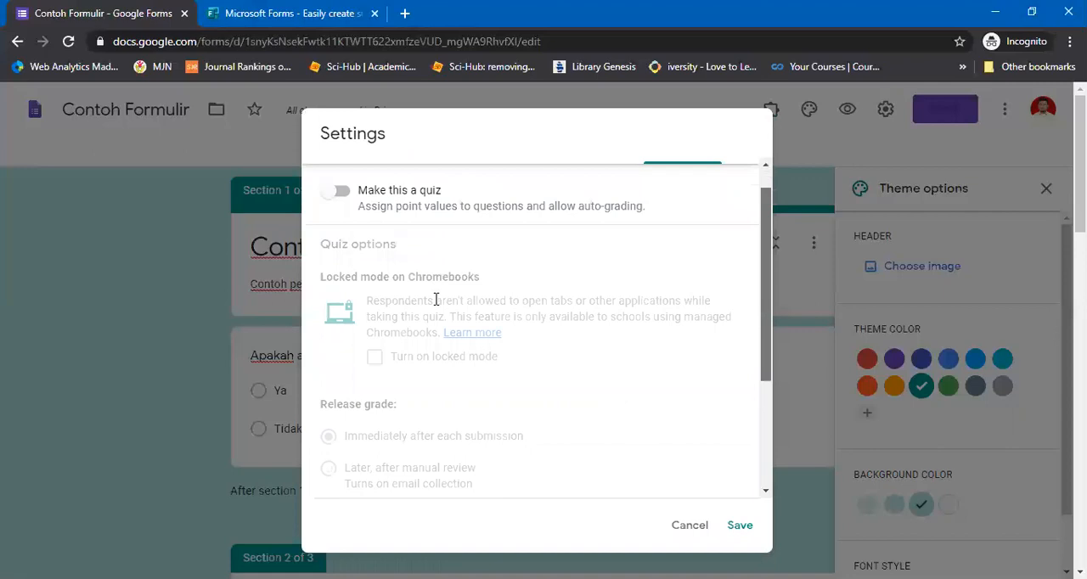
click(339, 214)
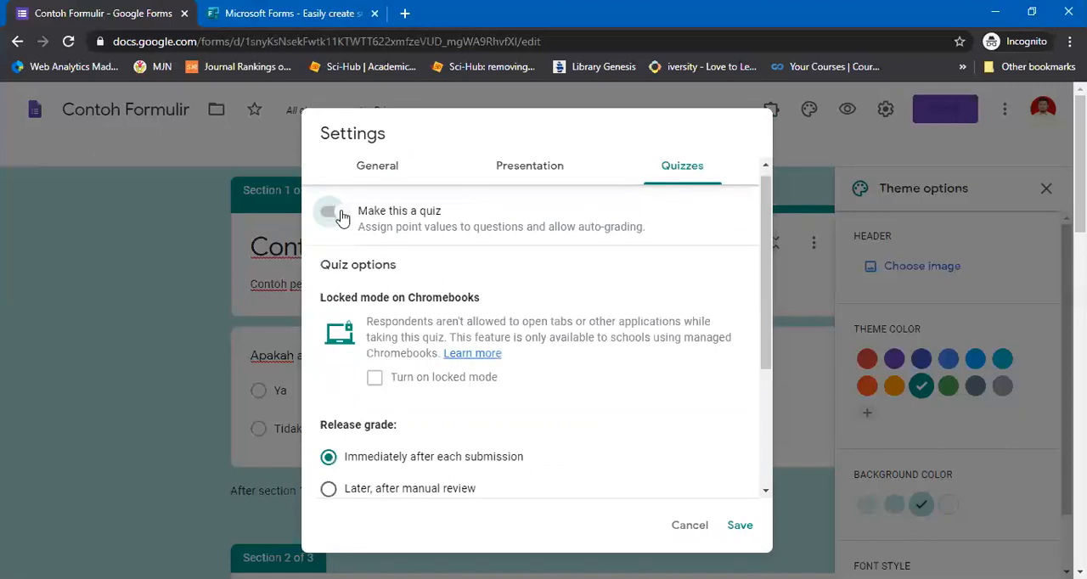
click(339, 214)
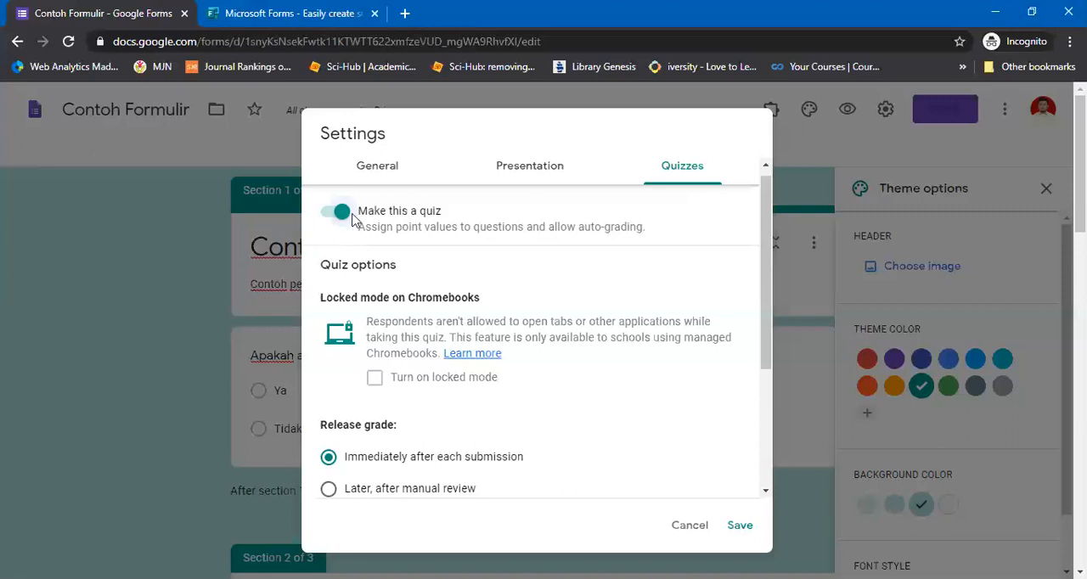
click(340, 212)
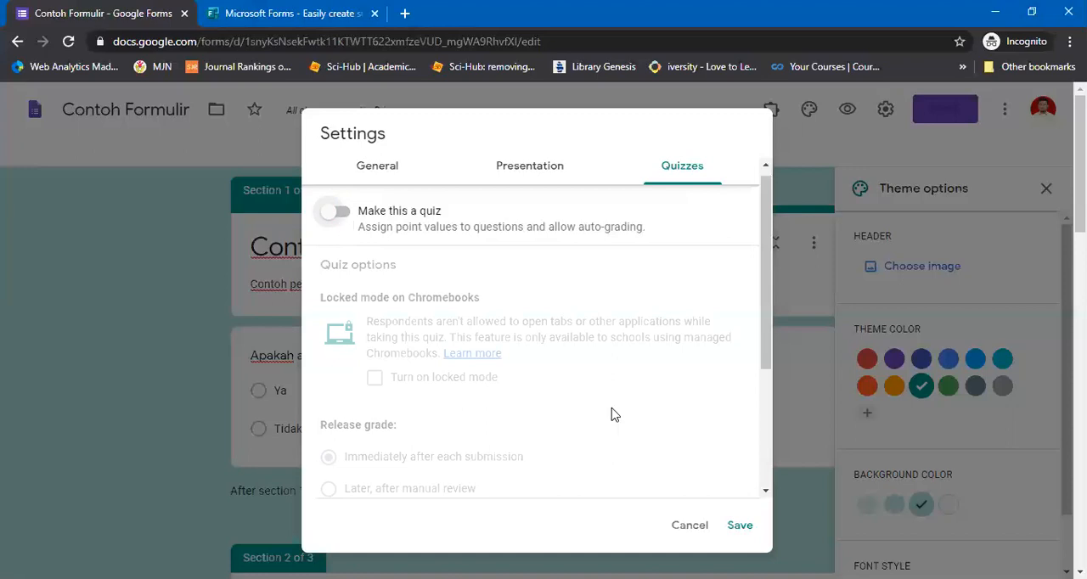
click(689, 525)
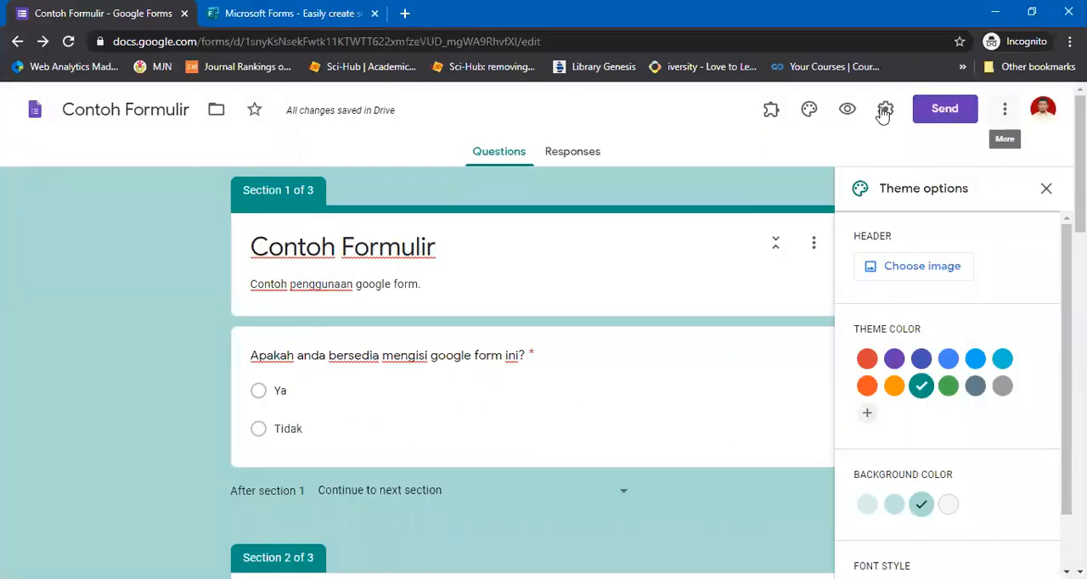
Try a default quiz point value of 10 in the form preferences, and close the default settings
click(1004, 115)
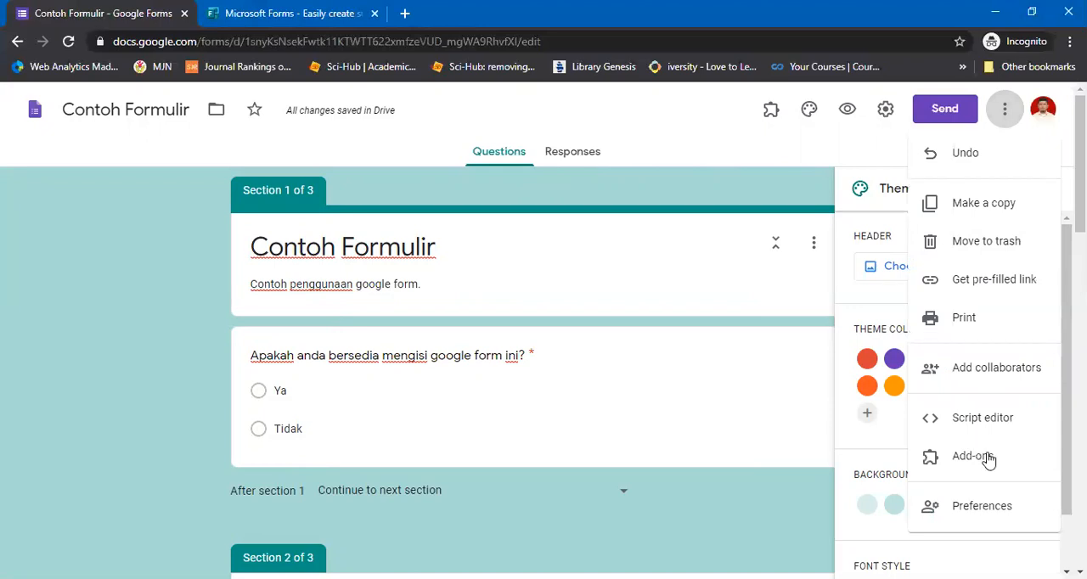
click(965, 509)
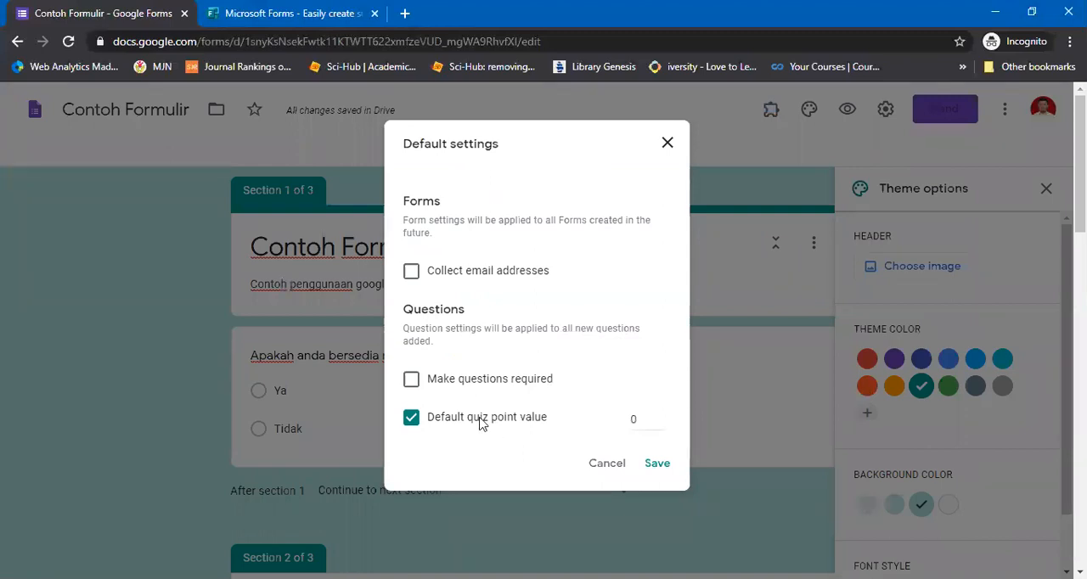
drag(466, 421, 556, 424)
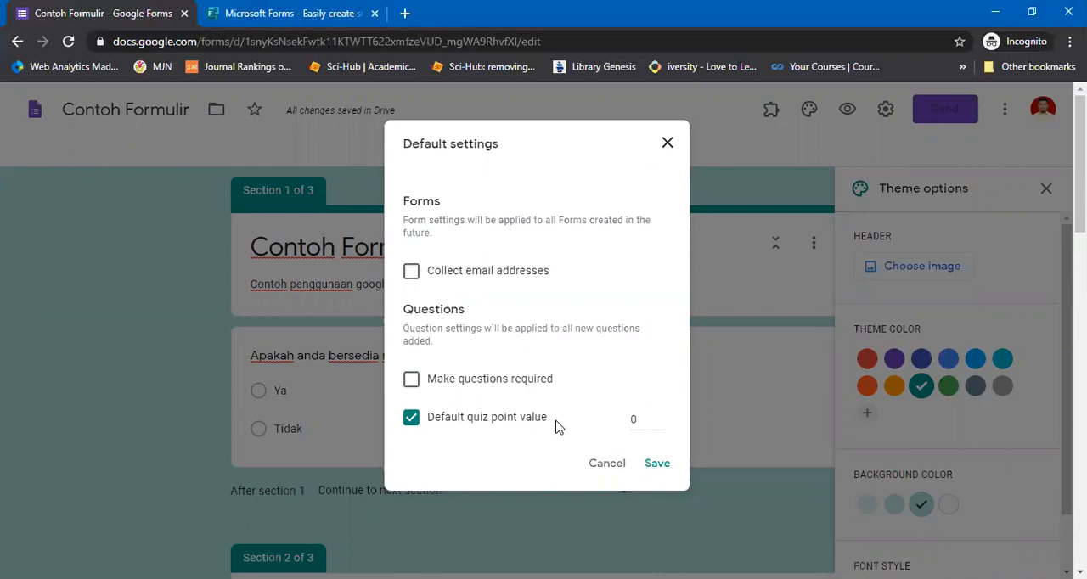
click(508, 473)
double_click(634, 422)
text(10)
click(571, 457)
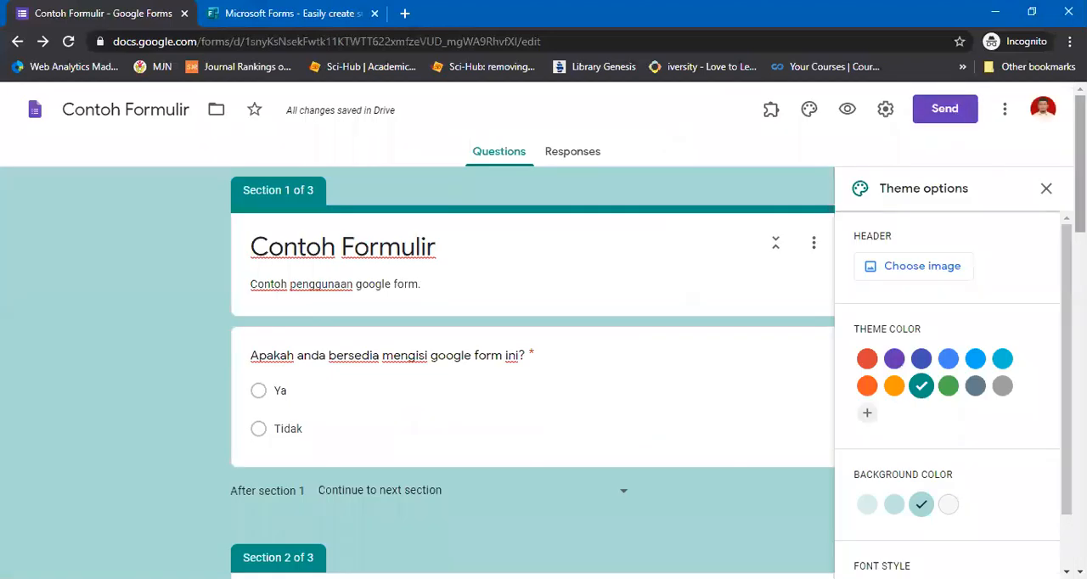
Close the theme options and generate a shortened link for sending the form
click(1046, 189)
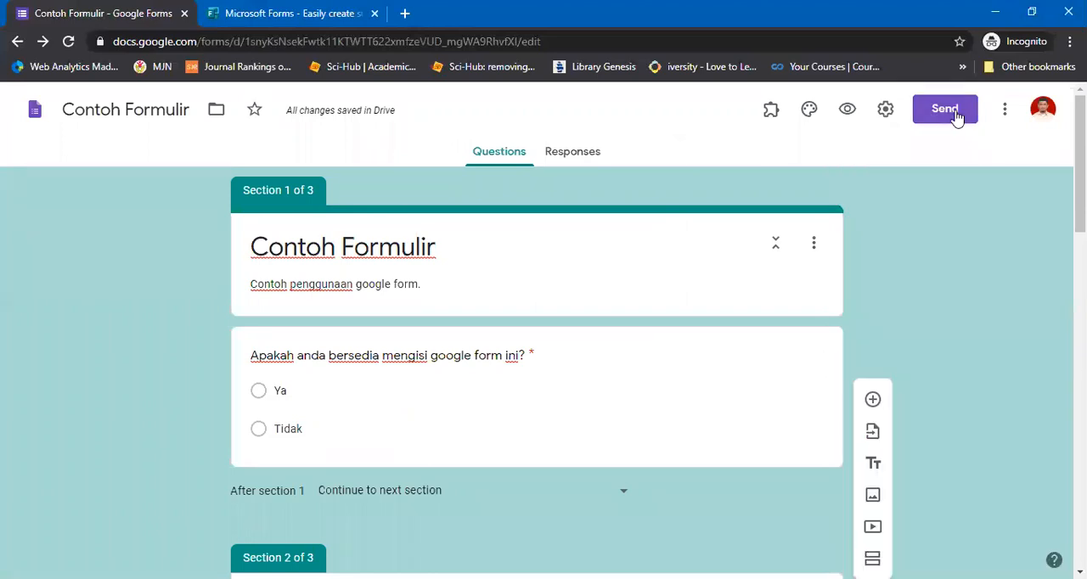
click(957, 117)
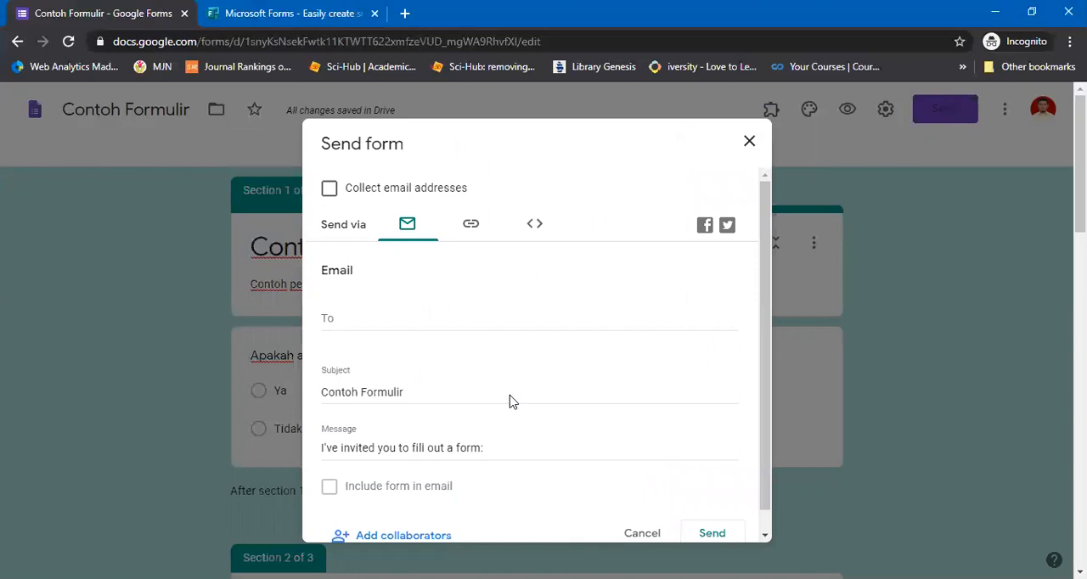
click(476, 231)
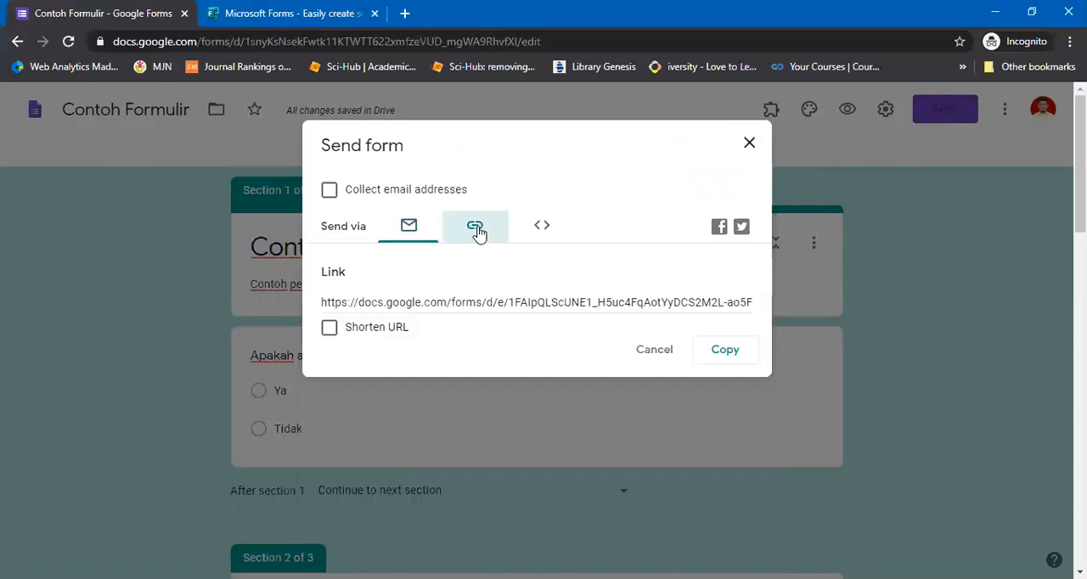
click(329, 331)
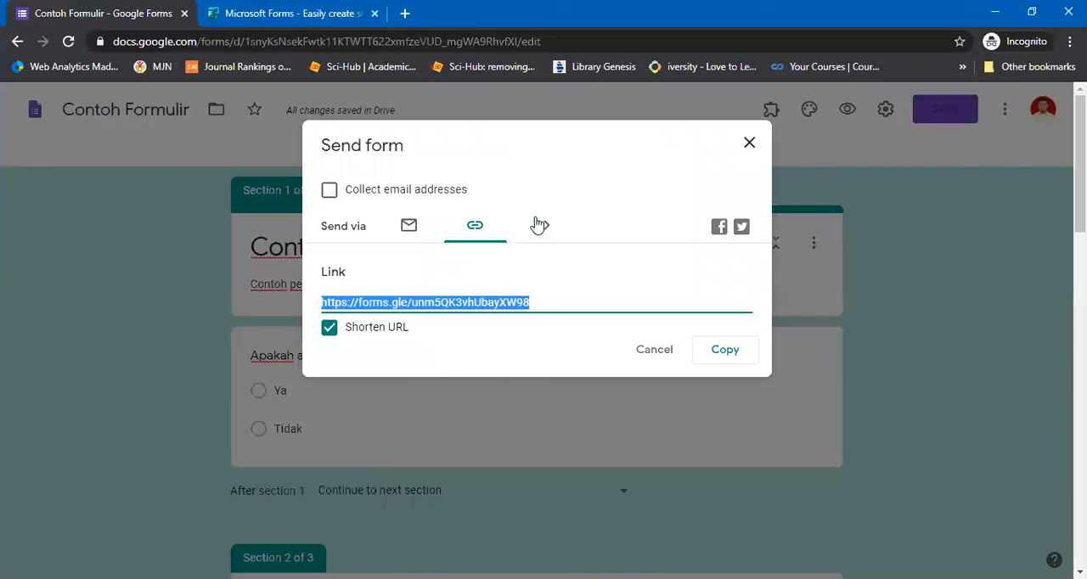
Check the form's HTML embed, email and collaborator sharing options, and close them without adding an editor
click(537, 224)
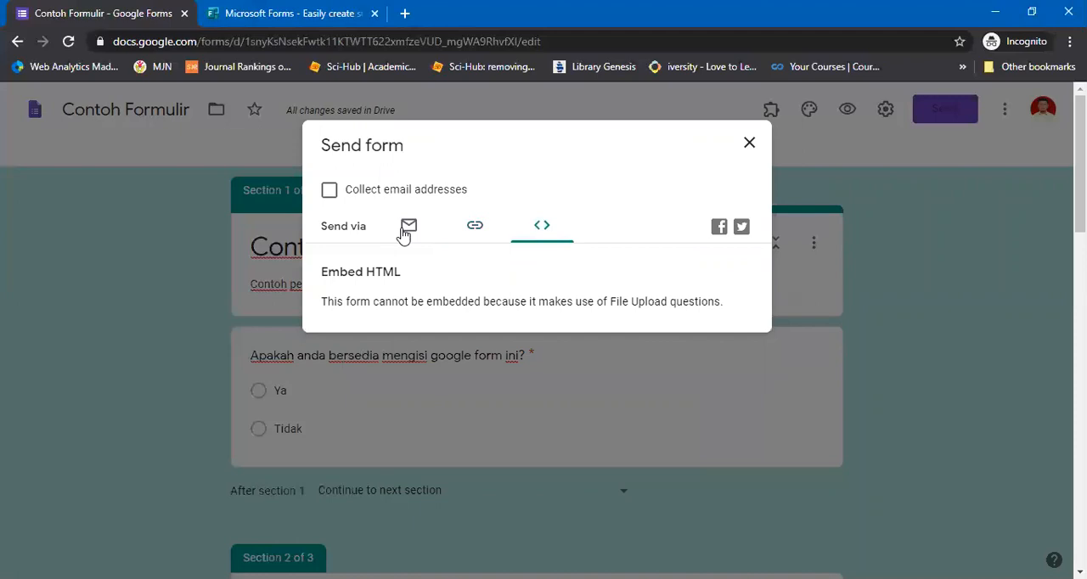
click(406, 227)
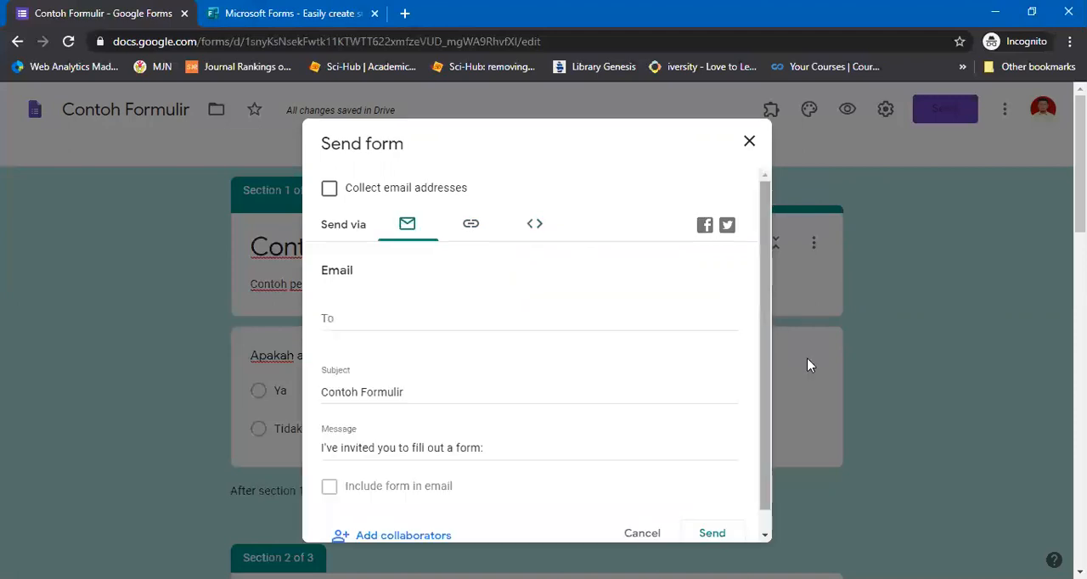
scroll(535, 457, down, 1)
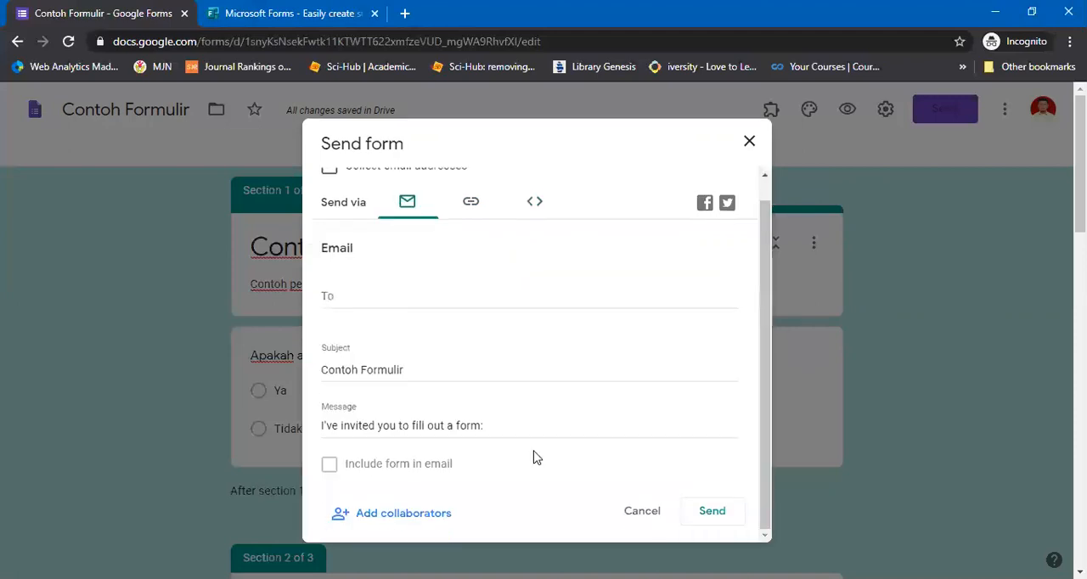
click(443, 515)
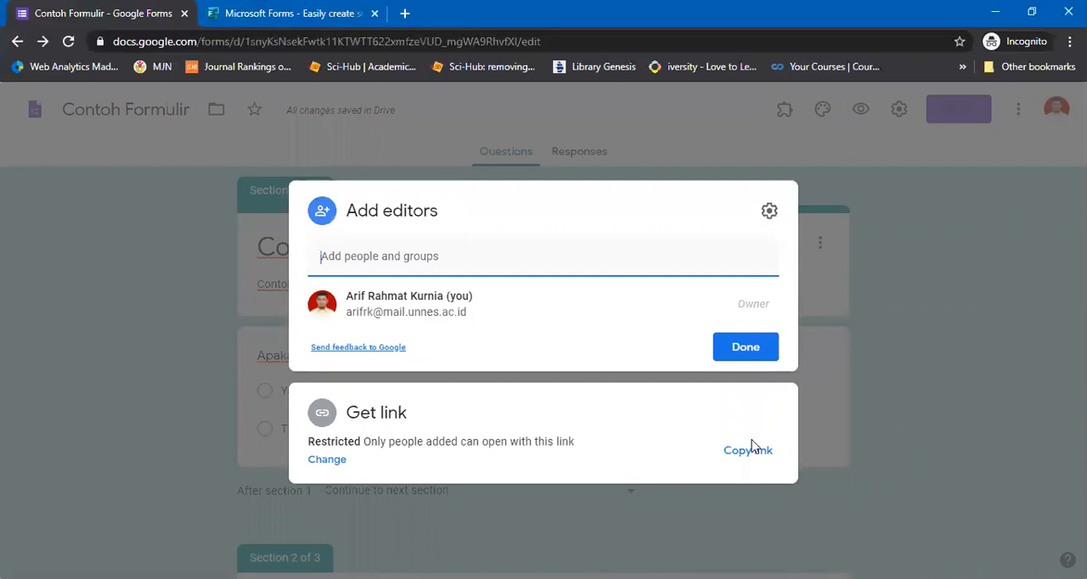
click(737, 357)
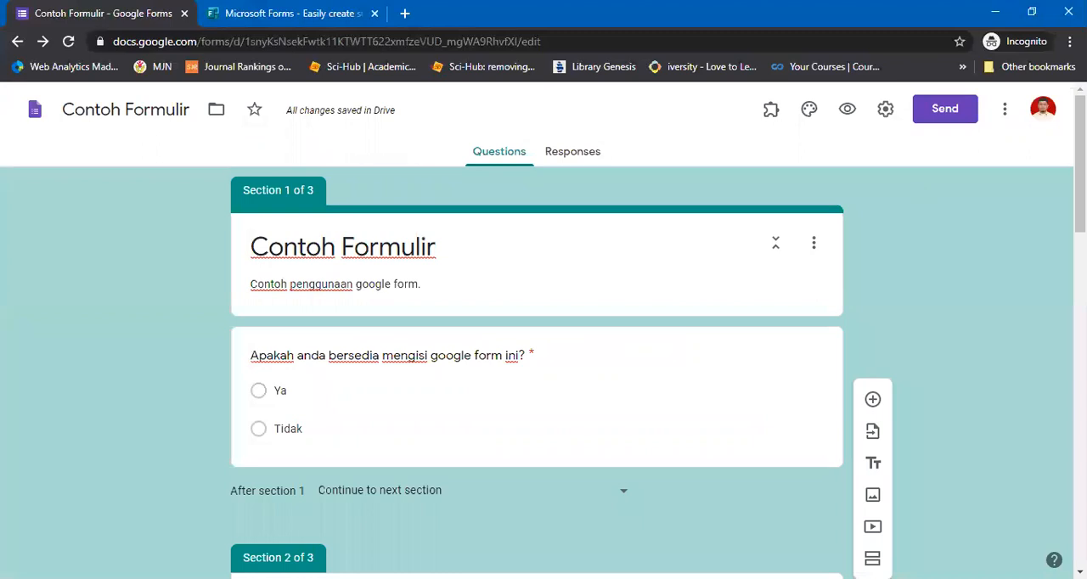
scroll(1051, 456, down, 5)
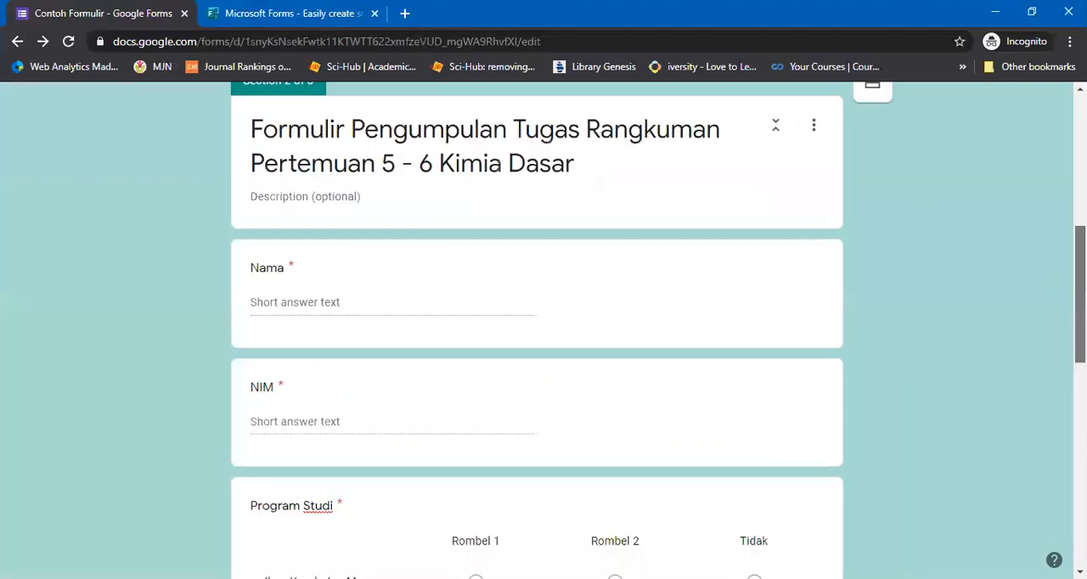
drag(1080, 295, 1080, 164)
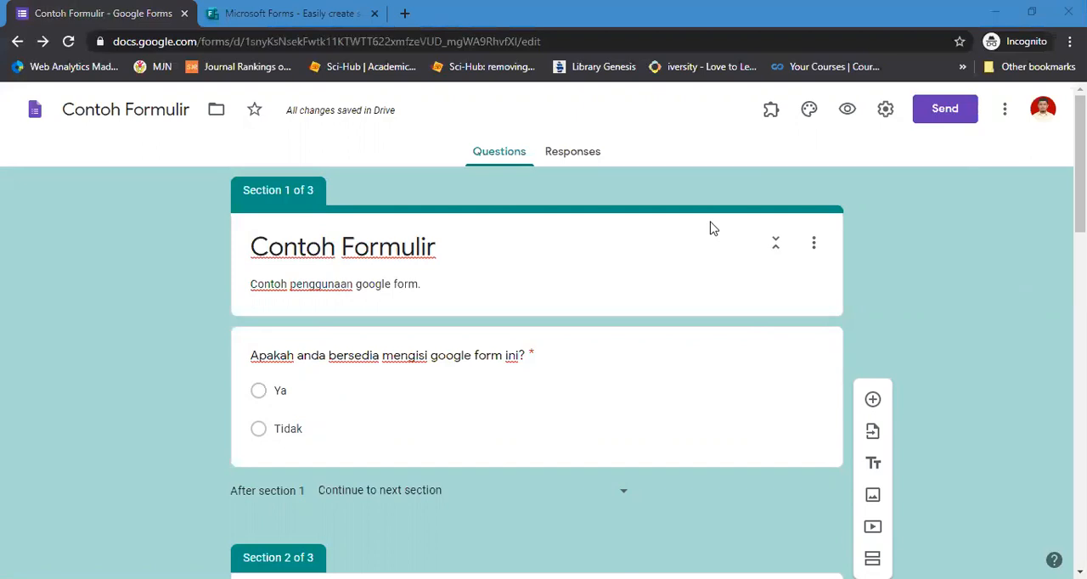
Switch to the Microsoft Forms page, start signing in, and submit the account's email address
key(ctrl+Tab)
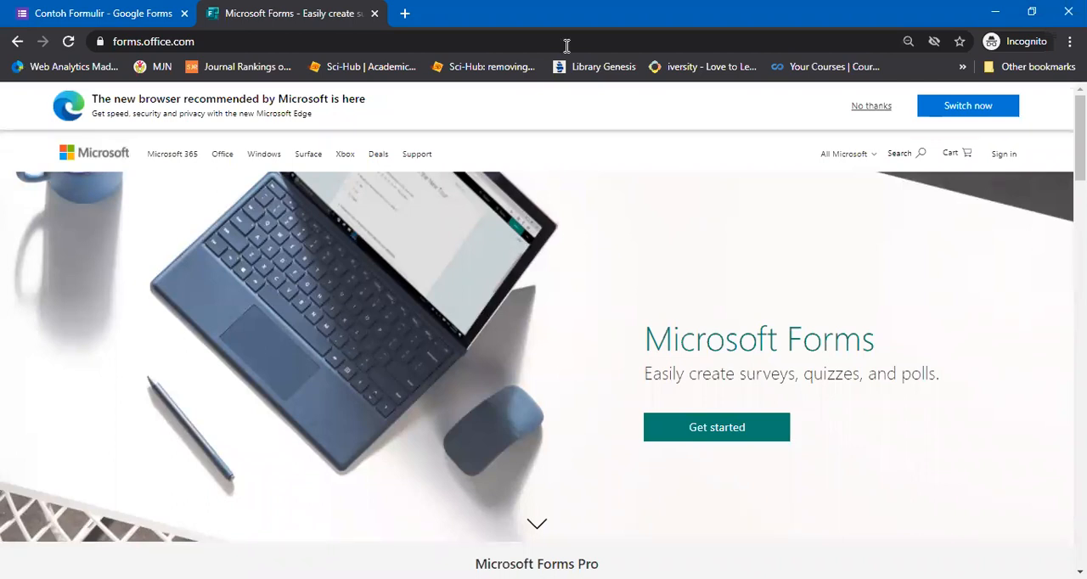
click(1003, 156)
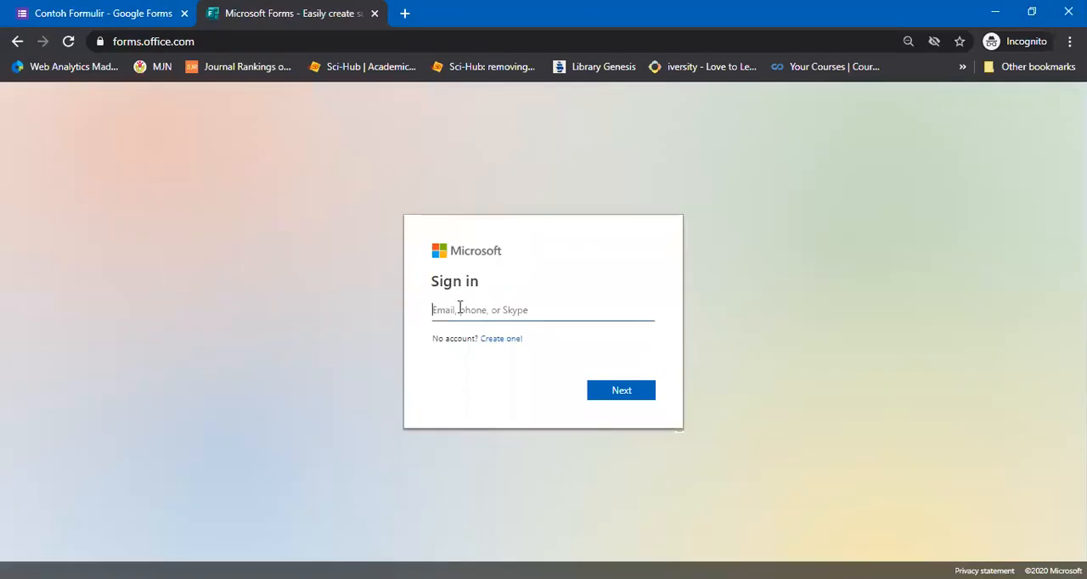
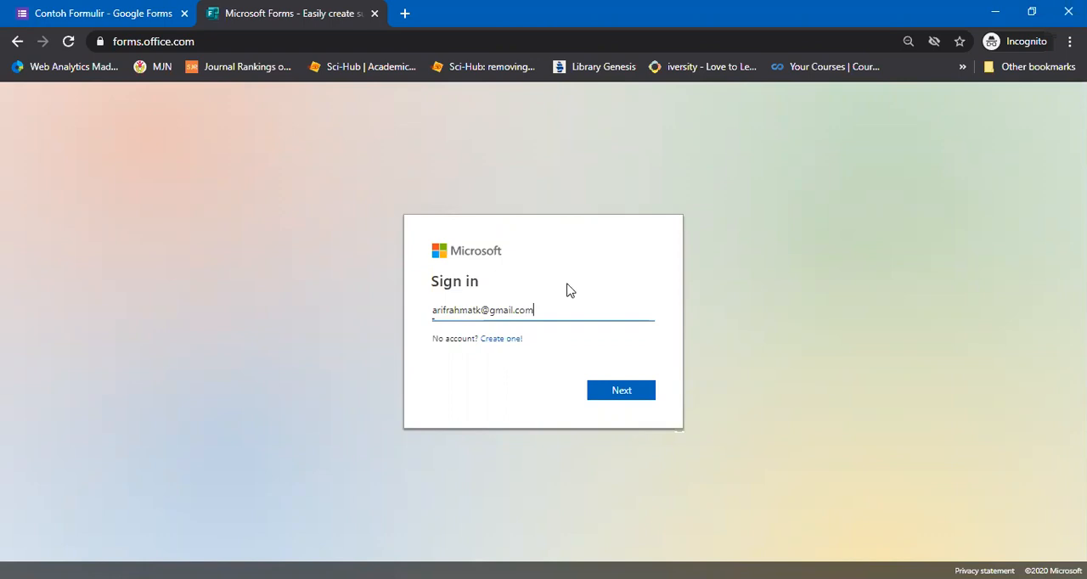
key(Return)
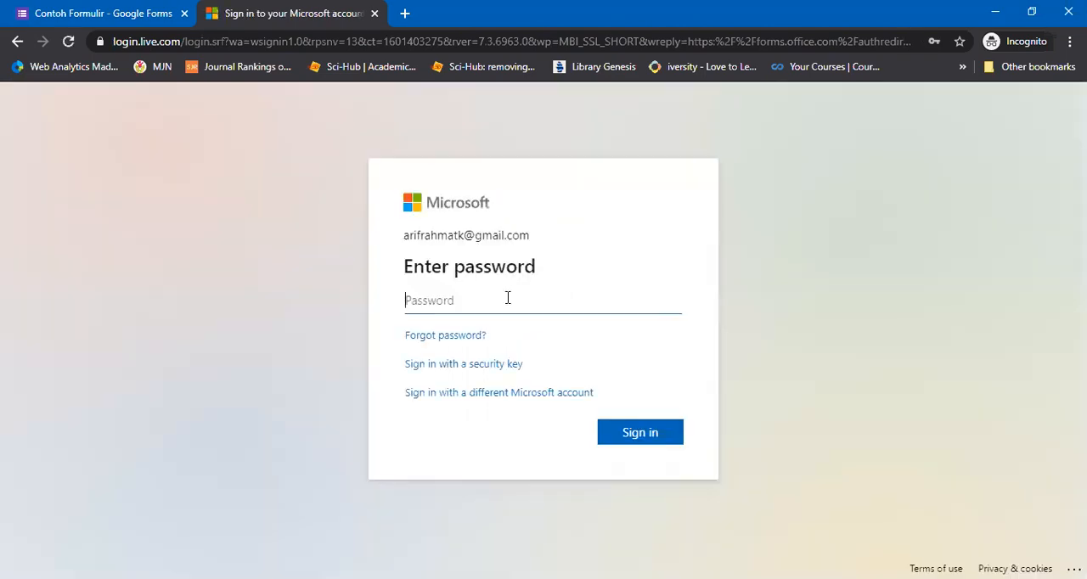
Fill in the saved account password, sign in to the Microsoft account, and decline to stay signed in
click(507, 299)
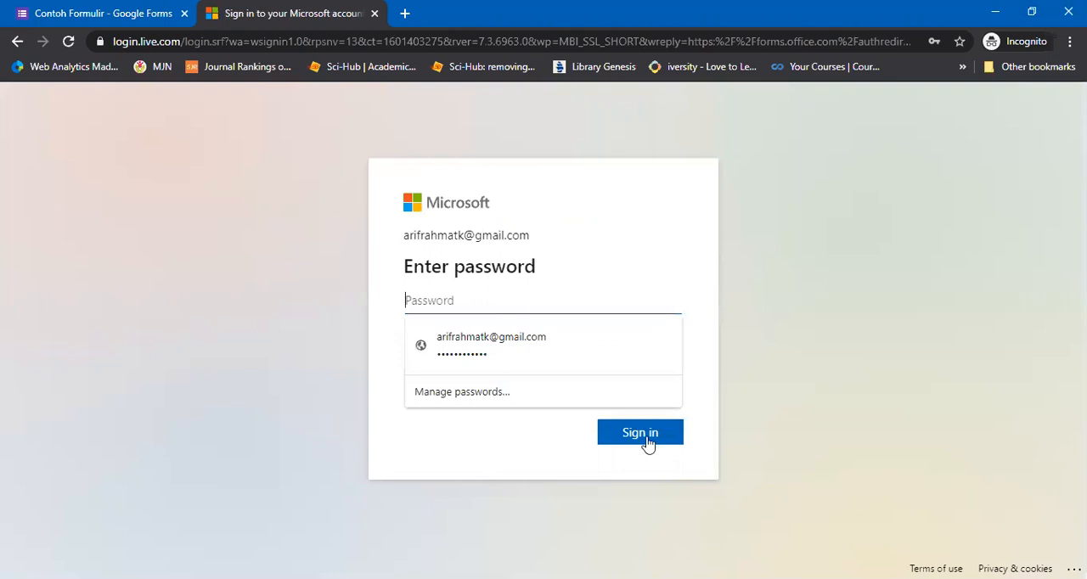
key(Down)
key(Return)
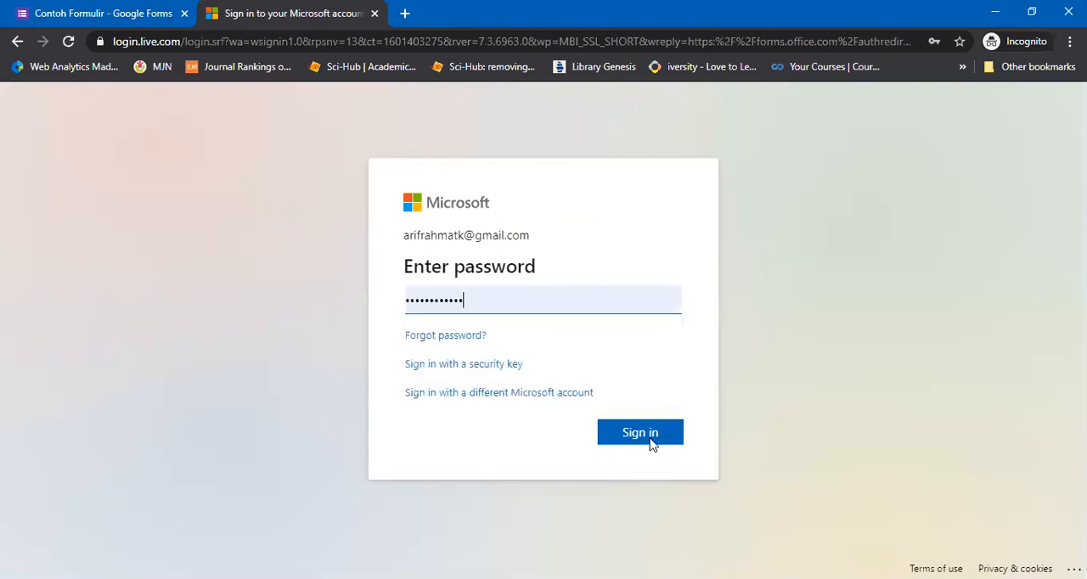
click(652, 444)
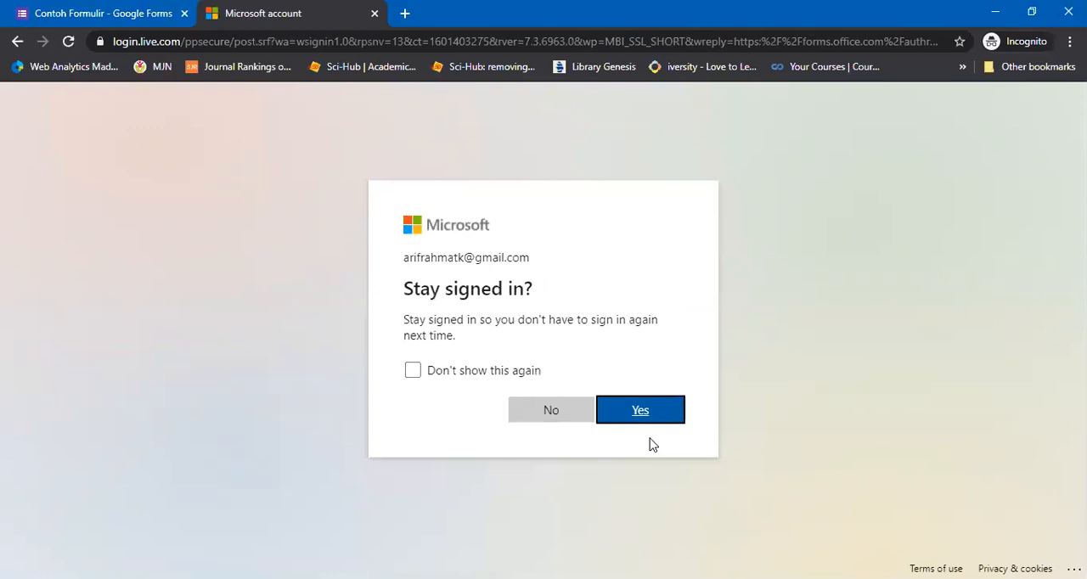
click(536, 409)
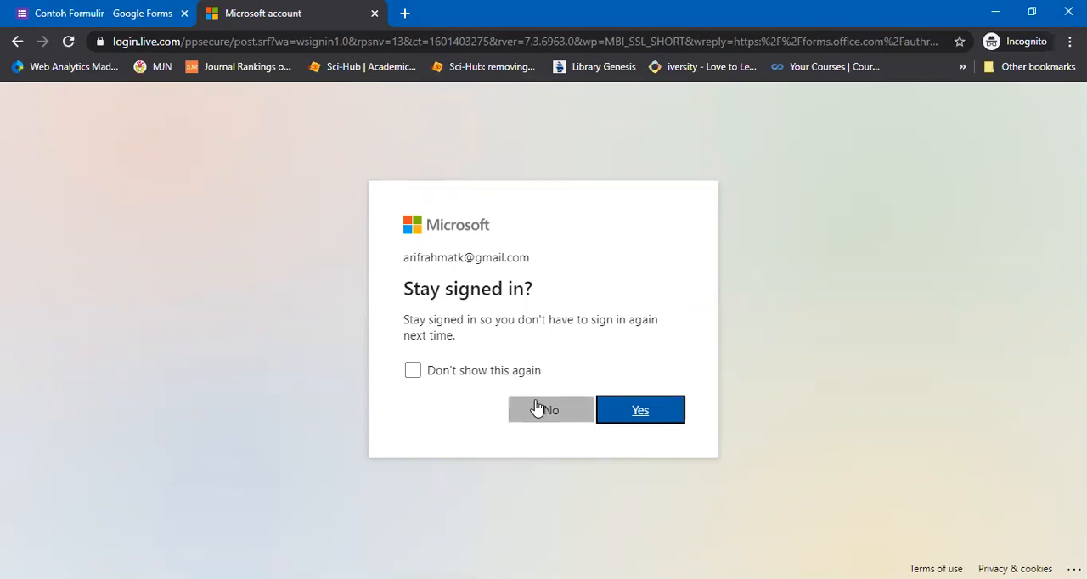
Decline to stay signed in to the Microsoft account
click(537, 409)
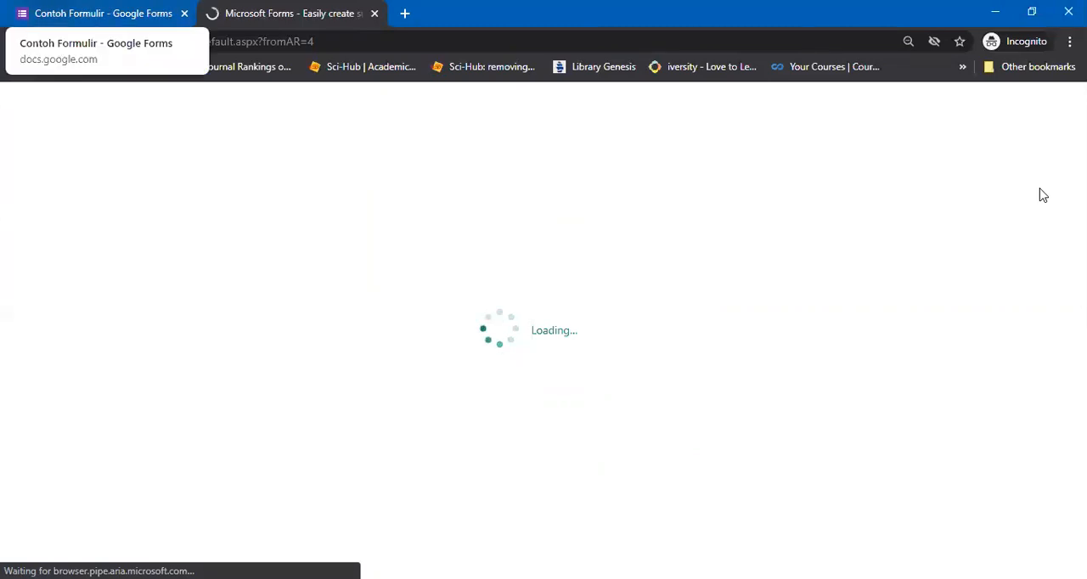
Return to the Contoh Formulir form, insert the guitar photo from the Work and School themes as its header, and close the theme options
click(102, 13)
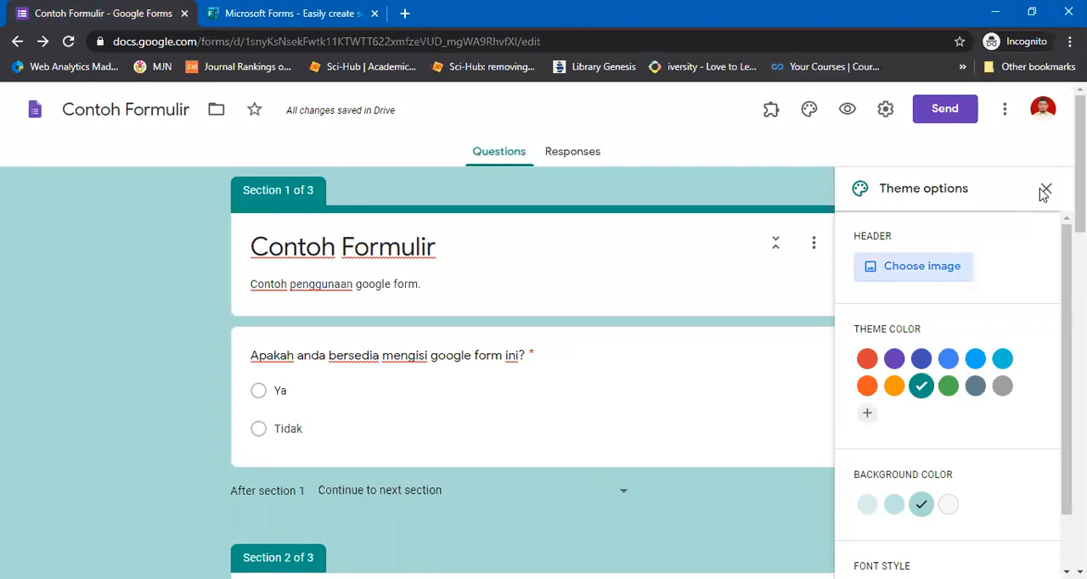
key(Return)
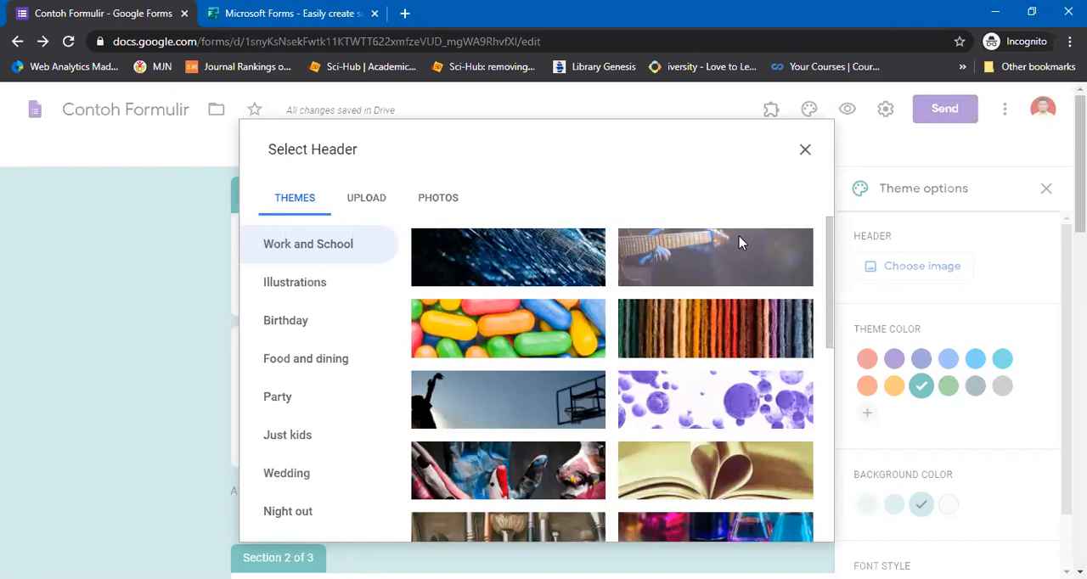
click(739, 243)
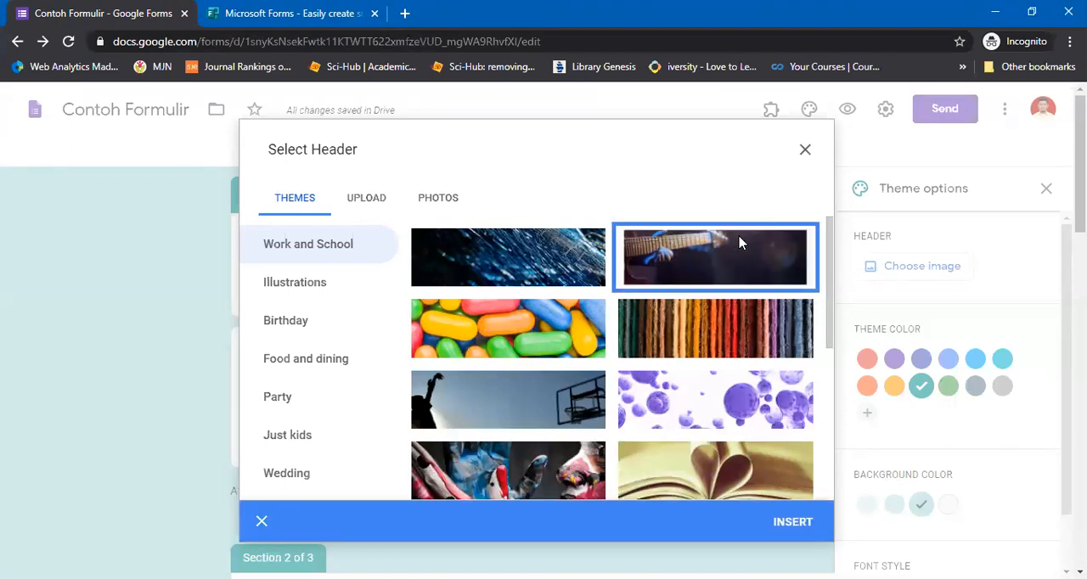
click(739, 244)
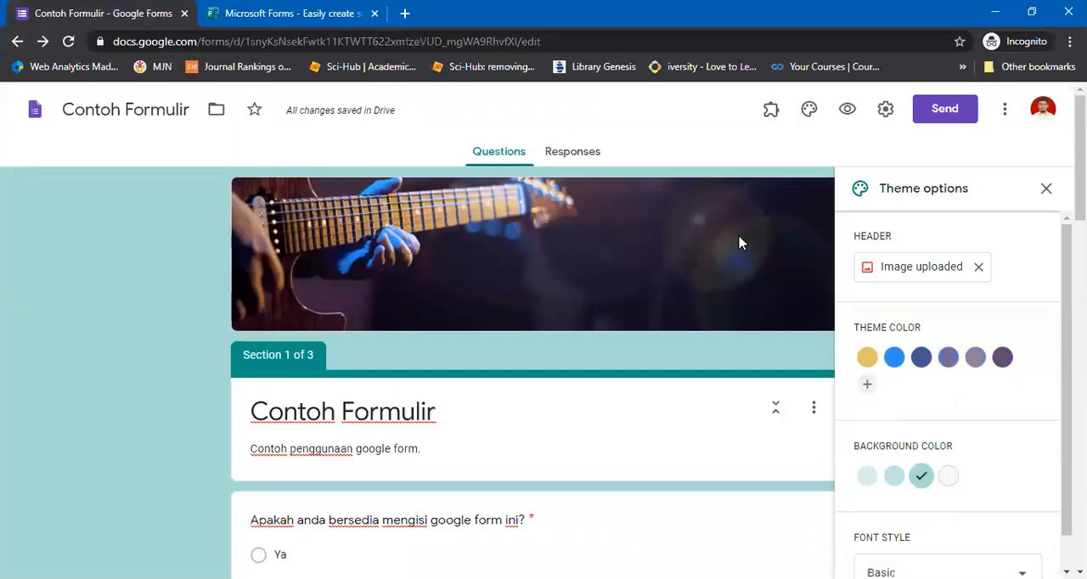
click(739, 243)
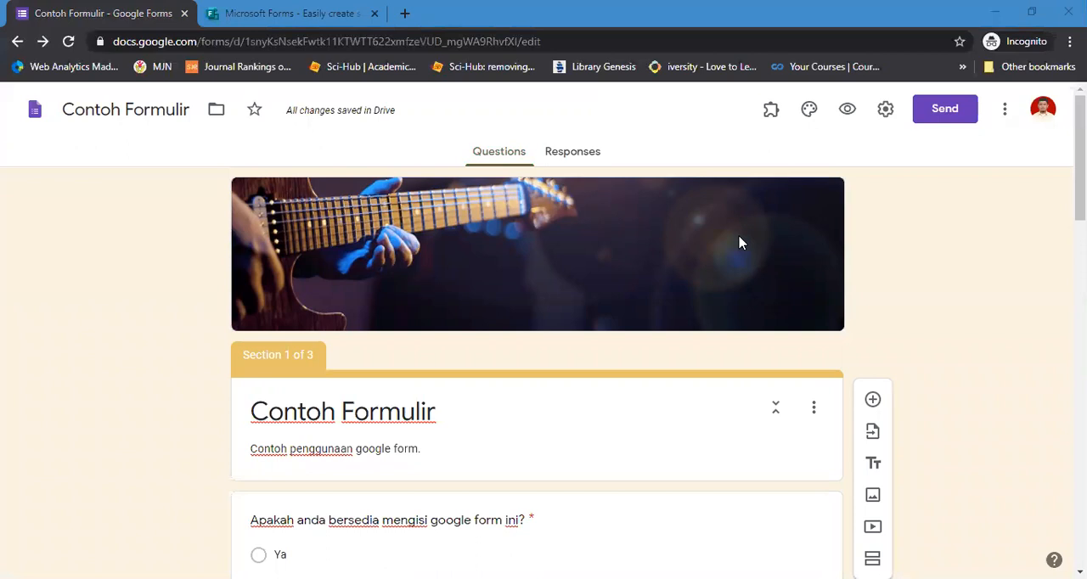
Switch back to the Microsoft Forms page and get started to bring up its sign-in form
key(ctrl+Tab)
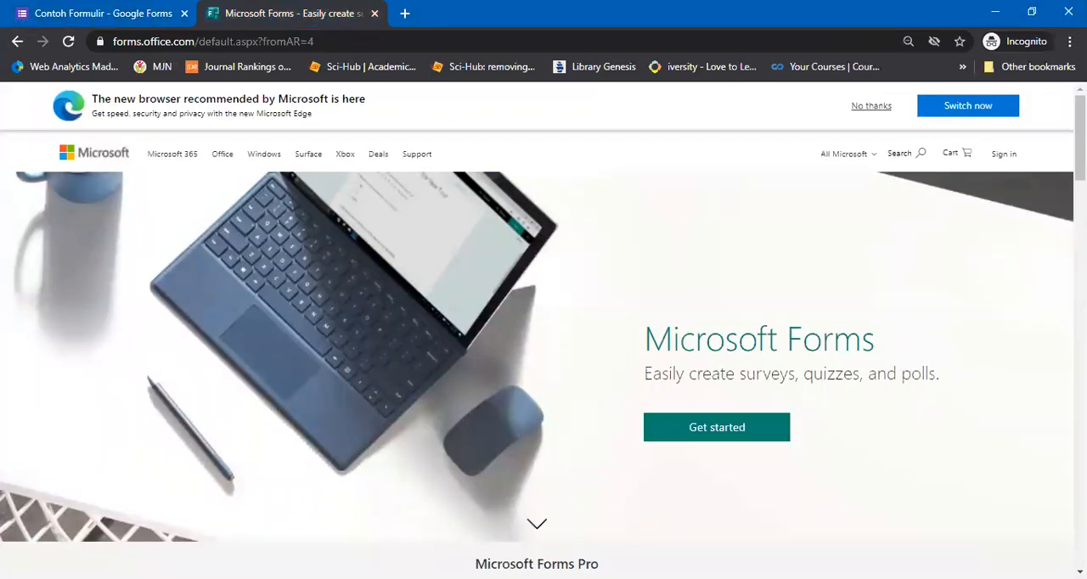
mouse_move(1080, 136)
mouse_down()
mouse_move(1080, 345)
mouse_move(1080, 136)
mouse_up()
click(746, 432)
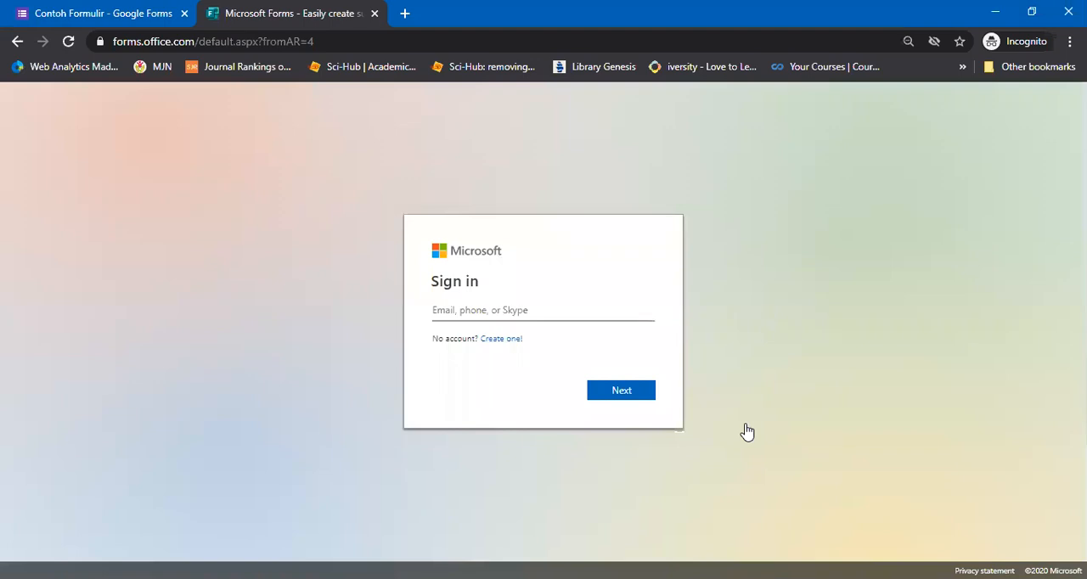
Enter the account's email address in the Microsoft sign-in form and submit it
click(481, 310)
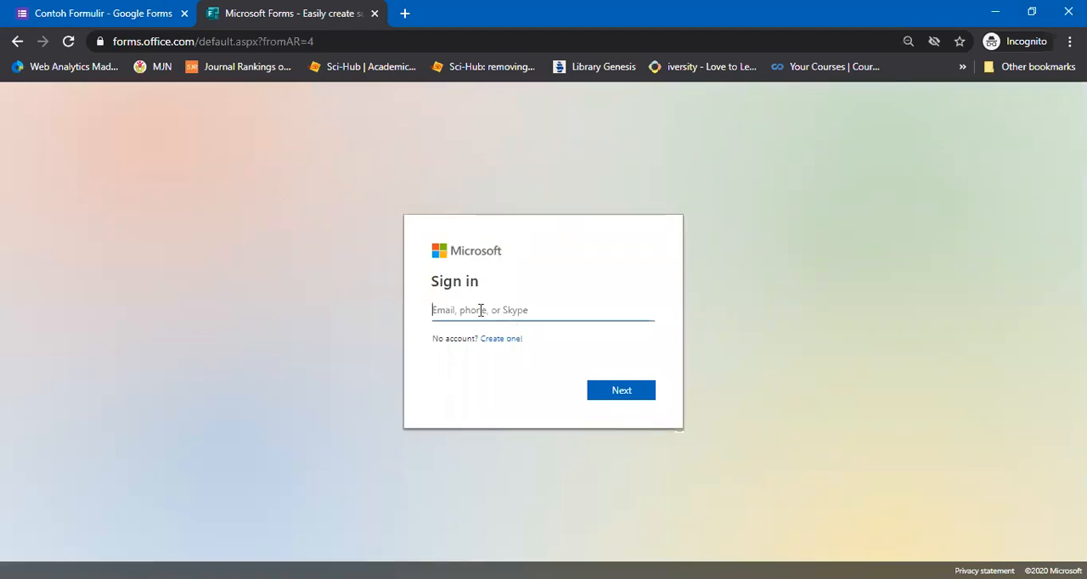
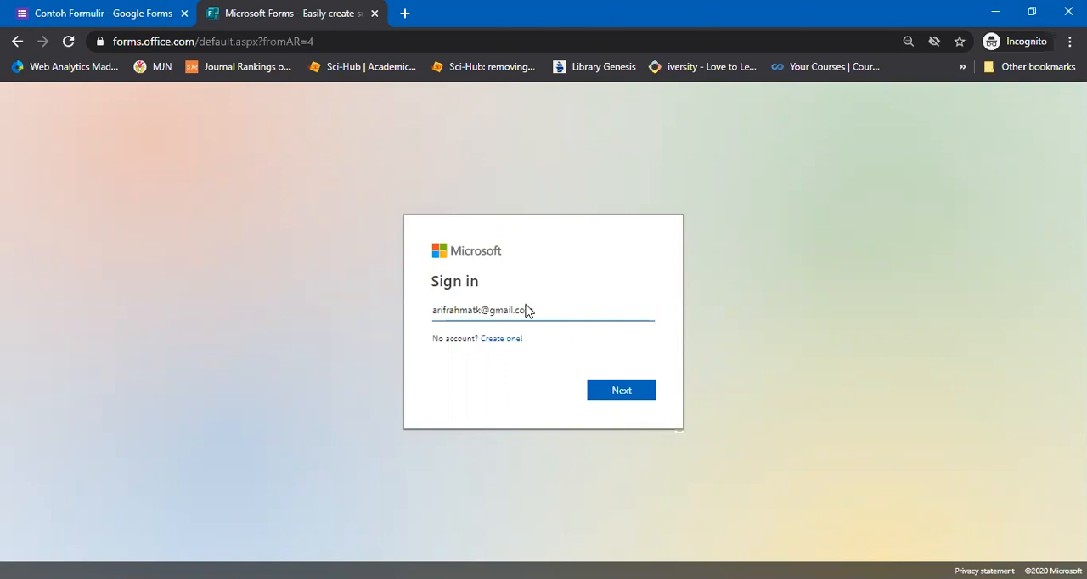
key(Return)
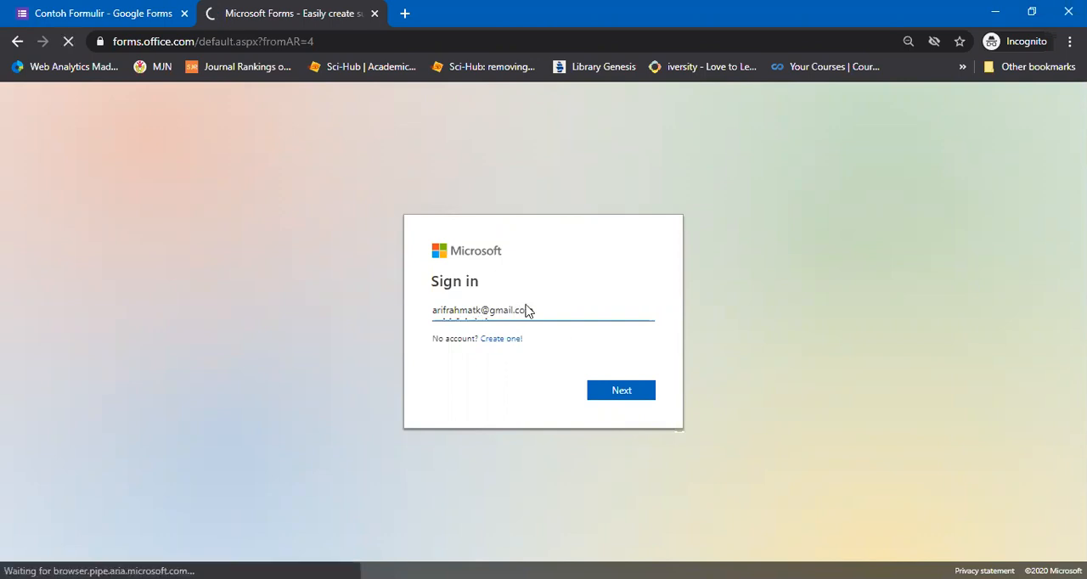
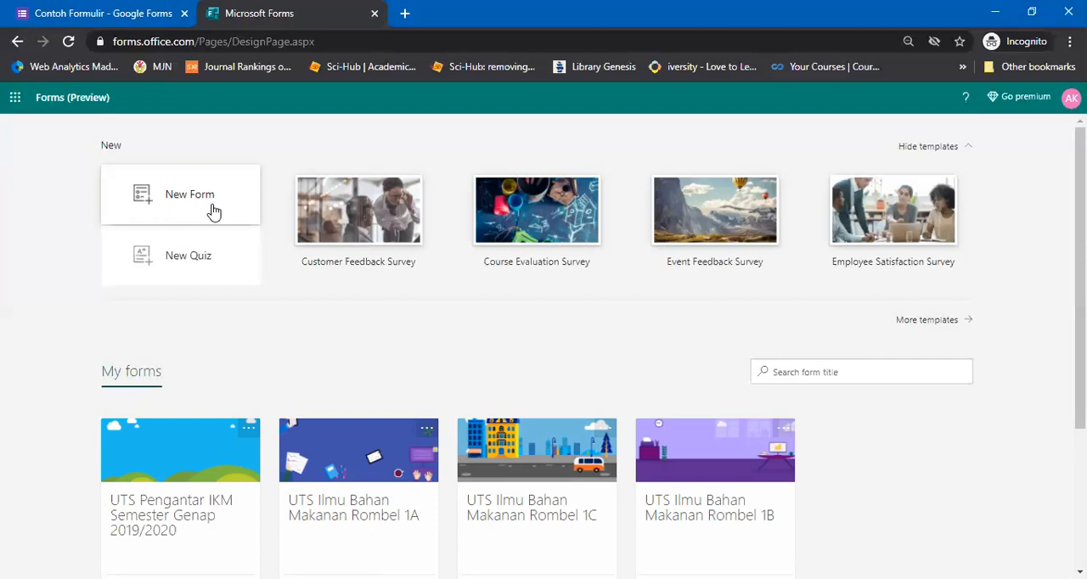
Create a new quiz and title it "Kuis Percobaan Microsoft Form"
click(218, 252)
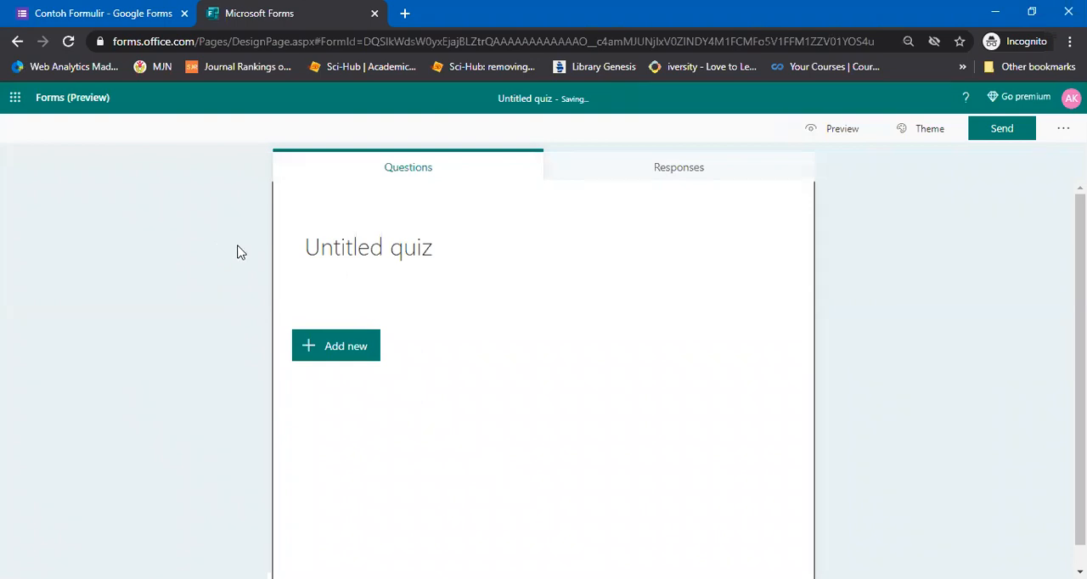
click(326, 252)
text(K)
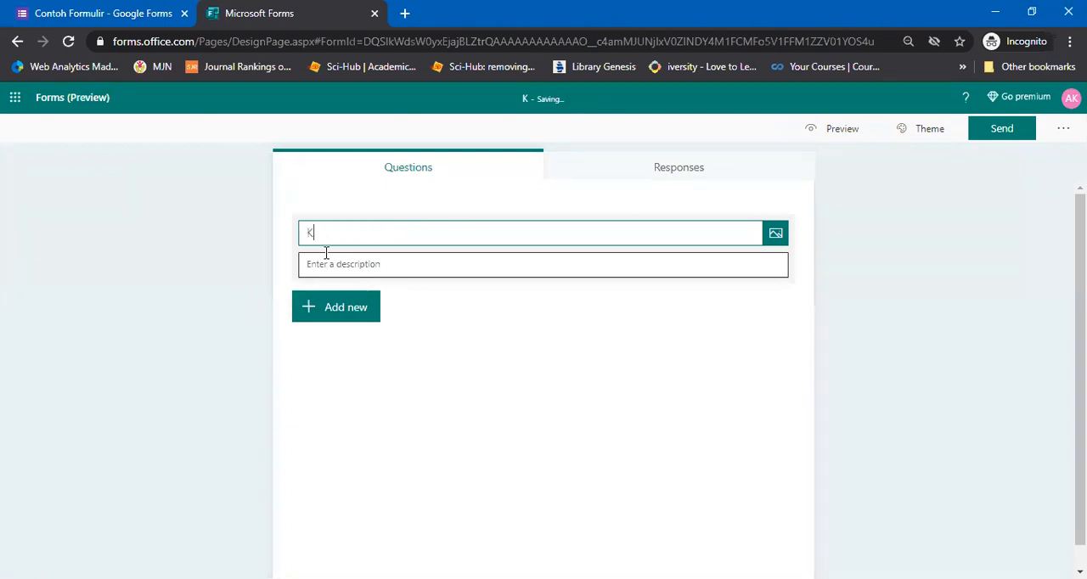
text(uis Percobaan M)
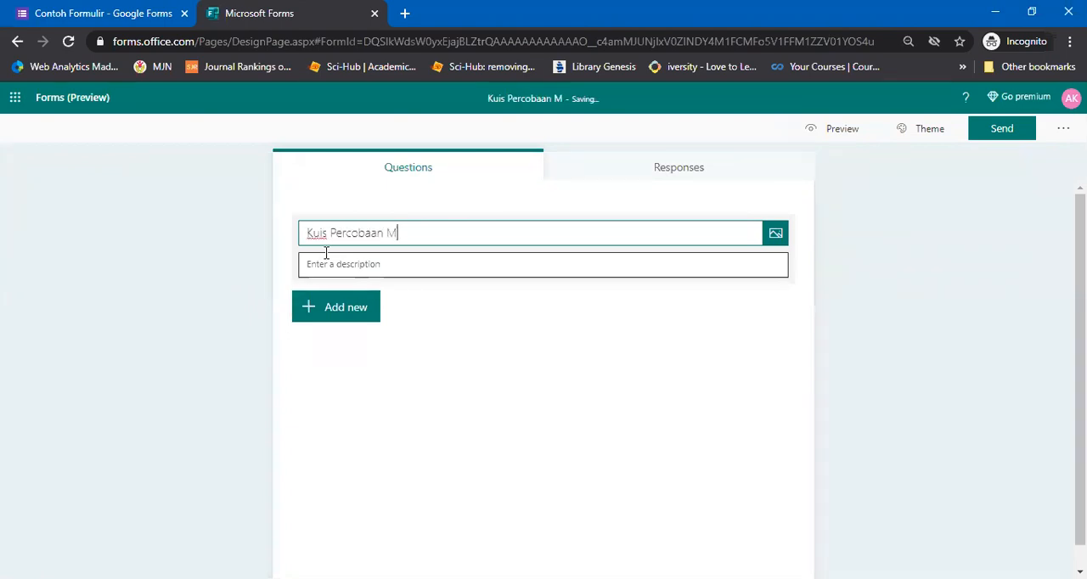
text(icrosoft Form)
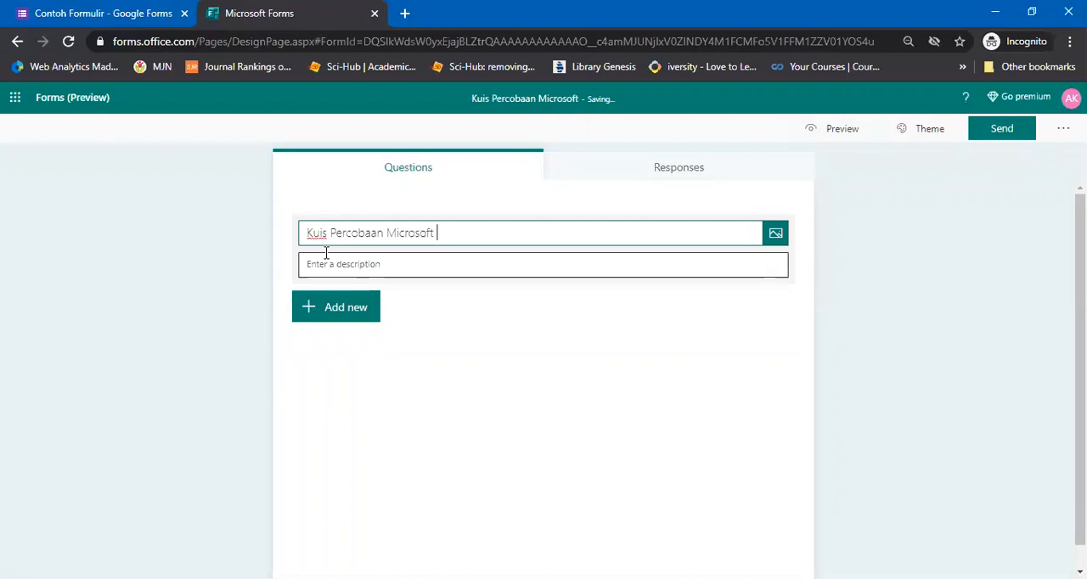
click(288, 349)
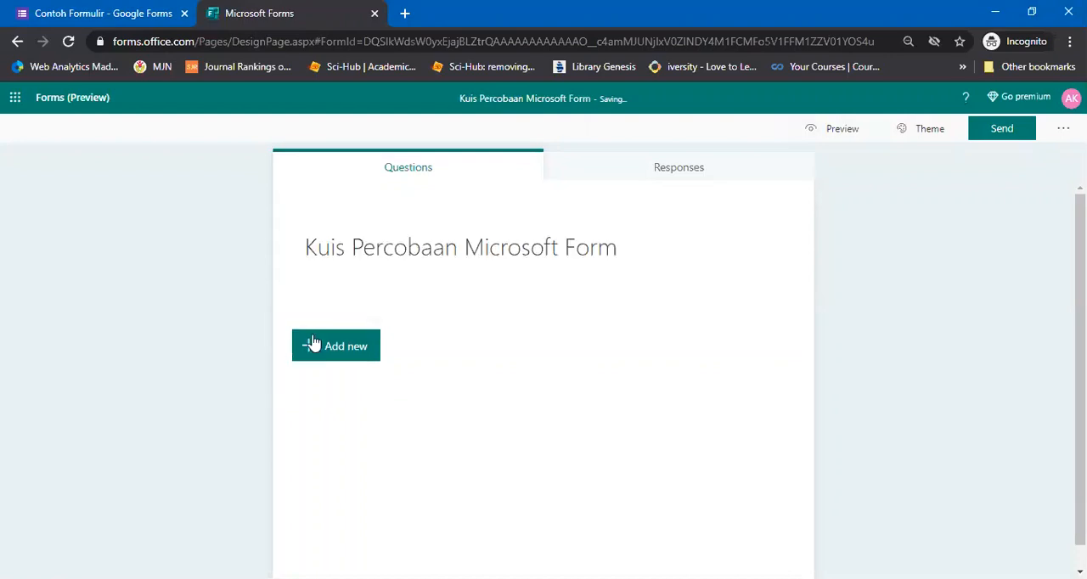
Add a Net Promoter Score question as the quiz's first question
click(314, 342)
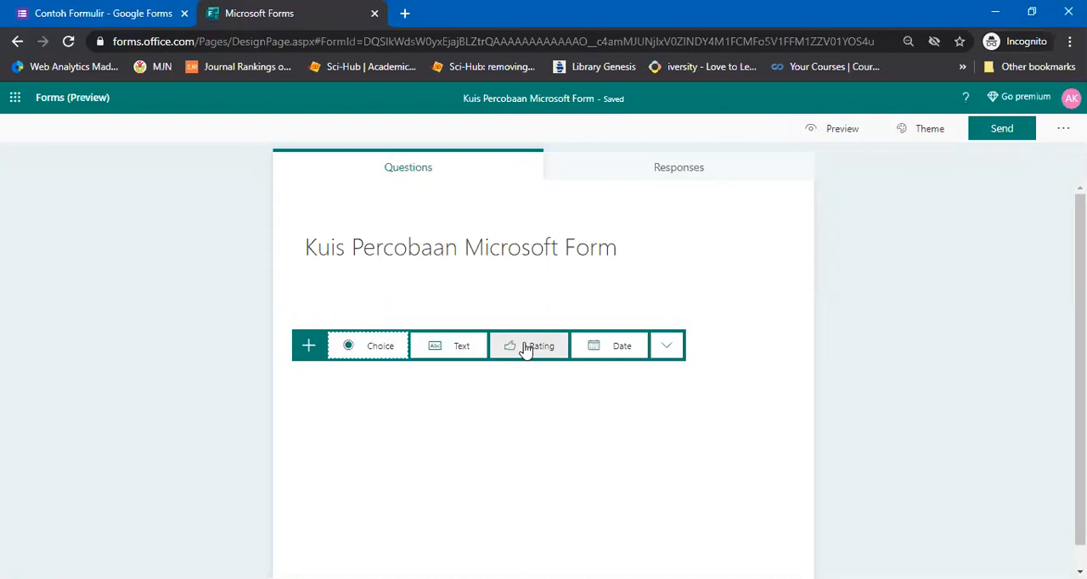
click(669, 349)
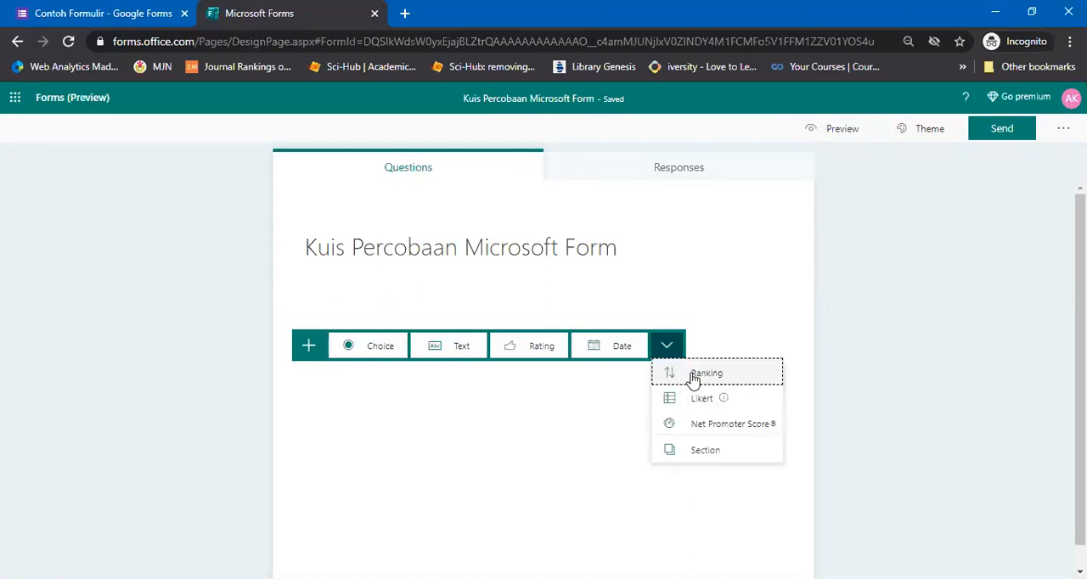
mouse_move(698, 405)
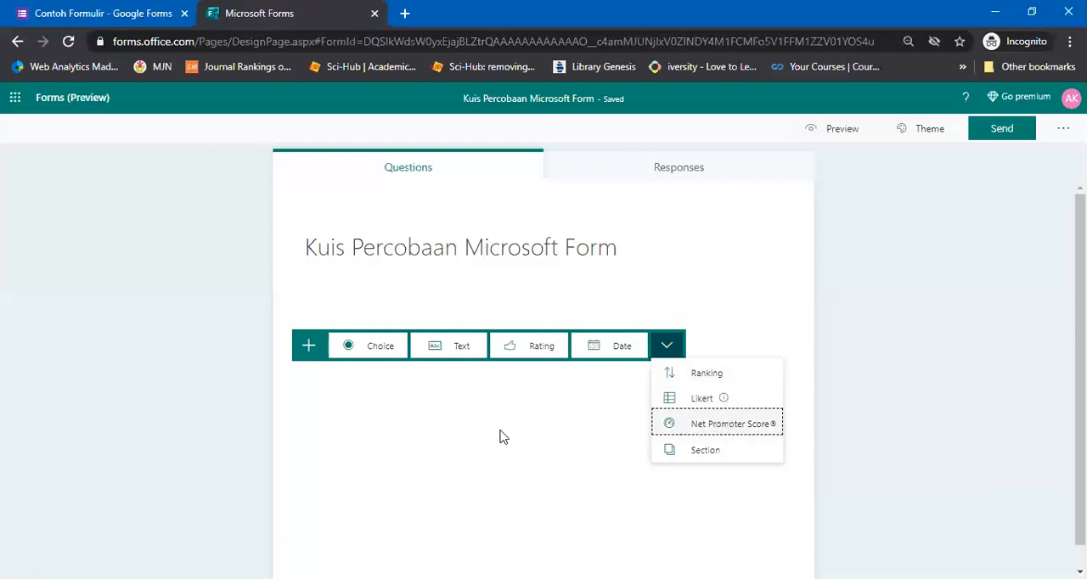
key(Return)
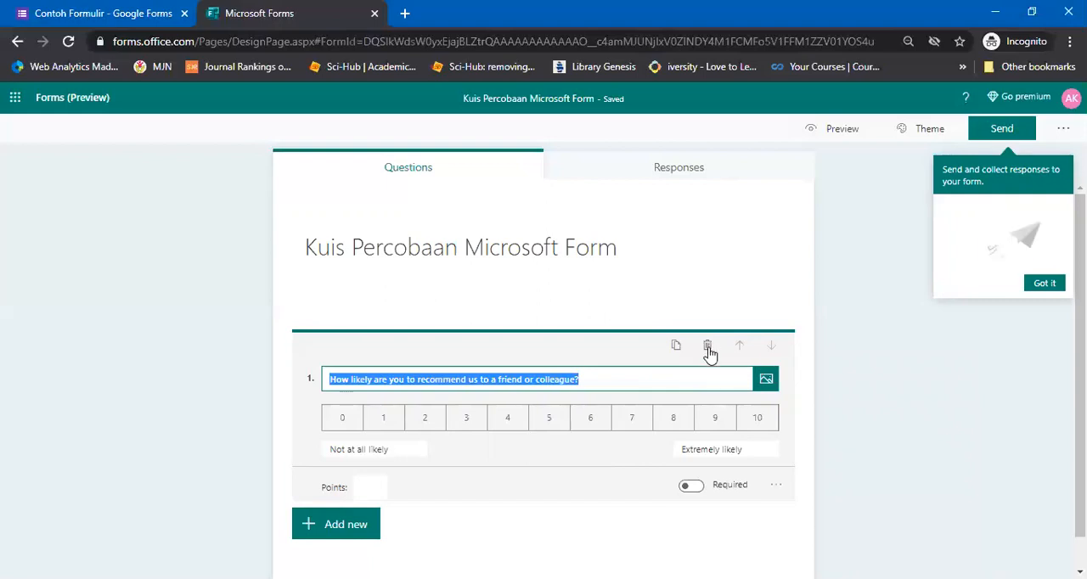
Replace the first question's text with "Menurut anda, seberapa banyak anda ingin mensosialisasikan Microsoft Form?"
text(z)
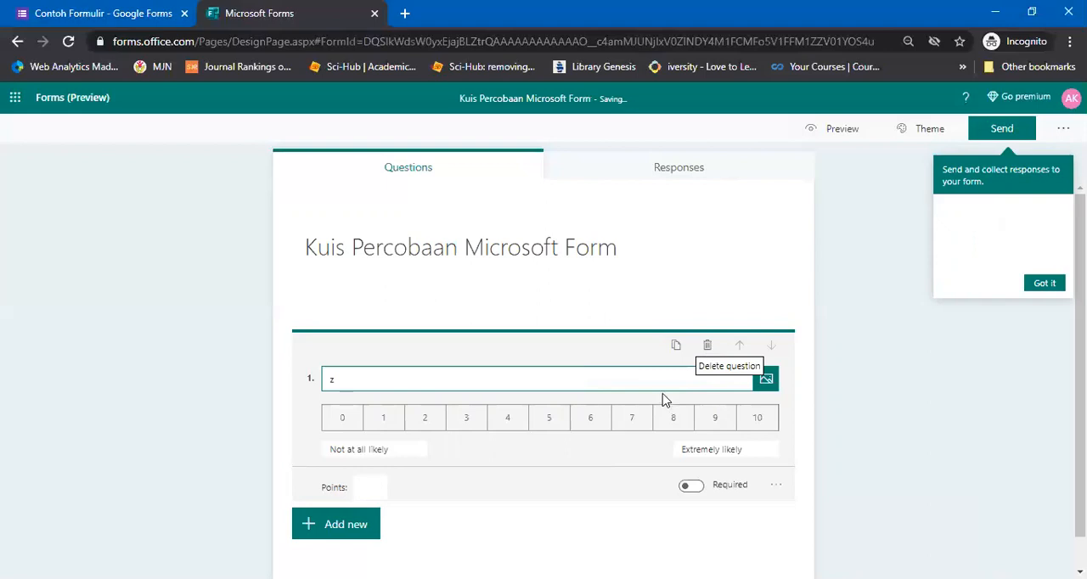
key(ctrl+a)
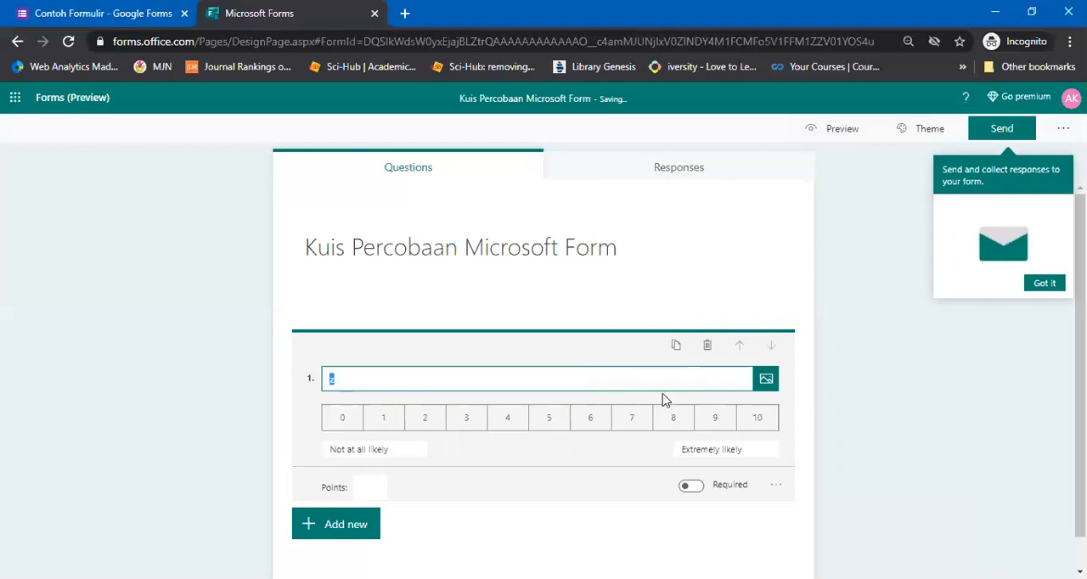
text(B)
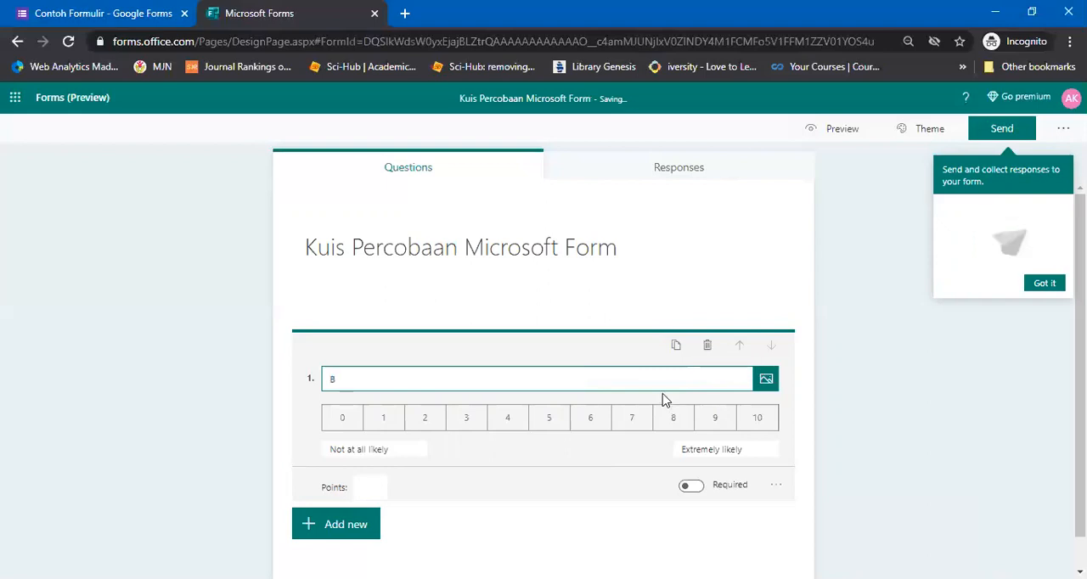
text(e)
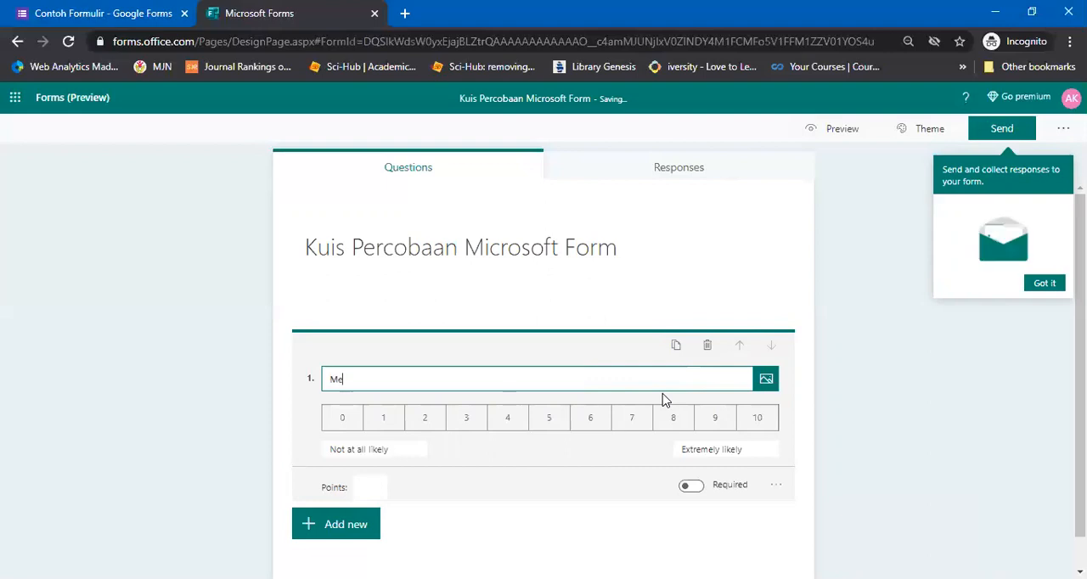
text(nurut anda, )
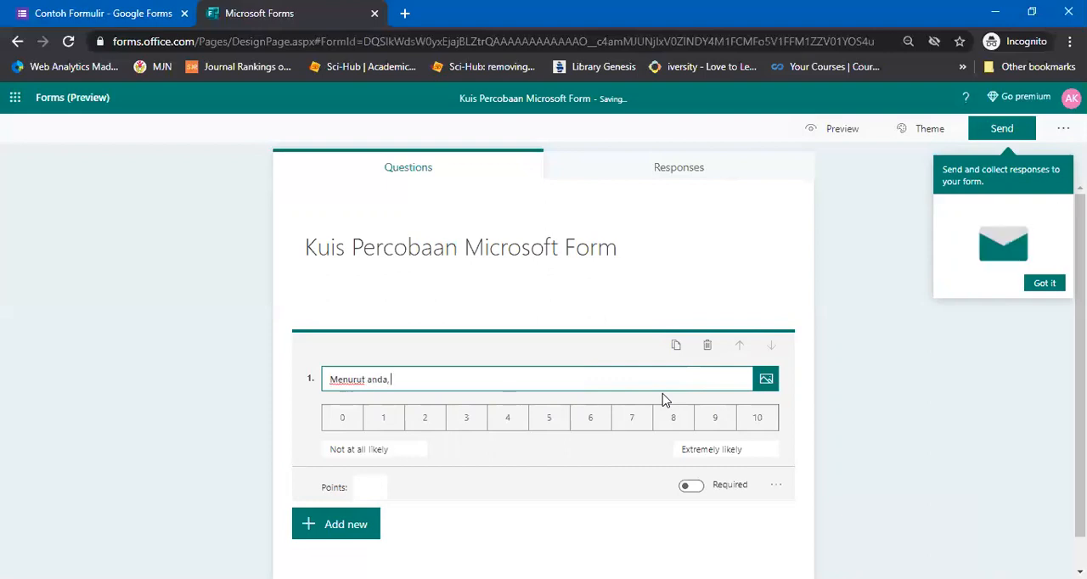
text(seberapa banyak)
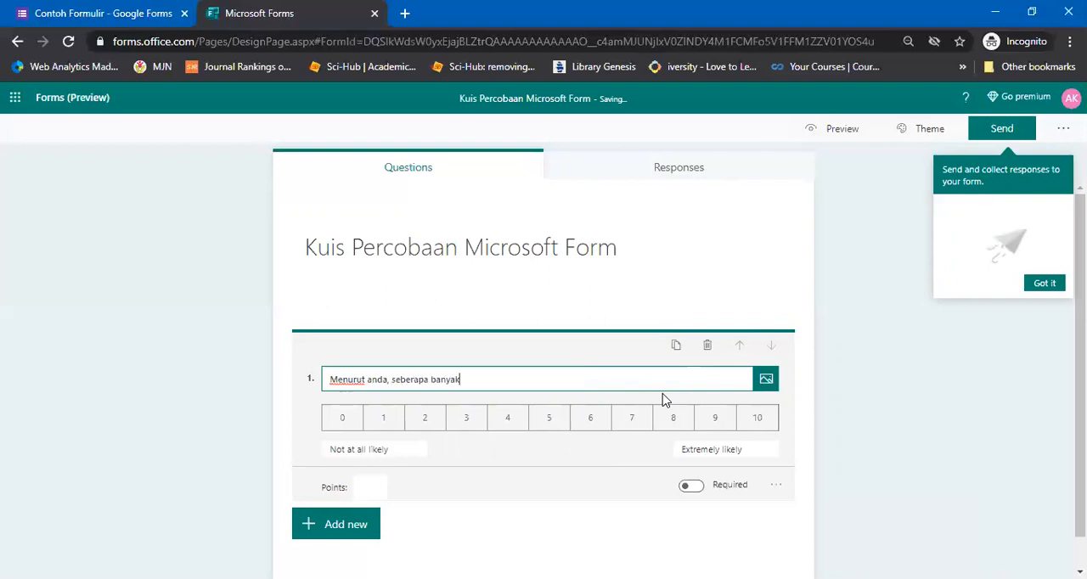
text( an)
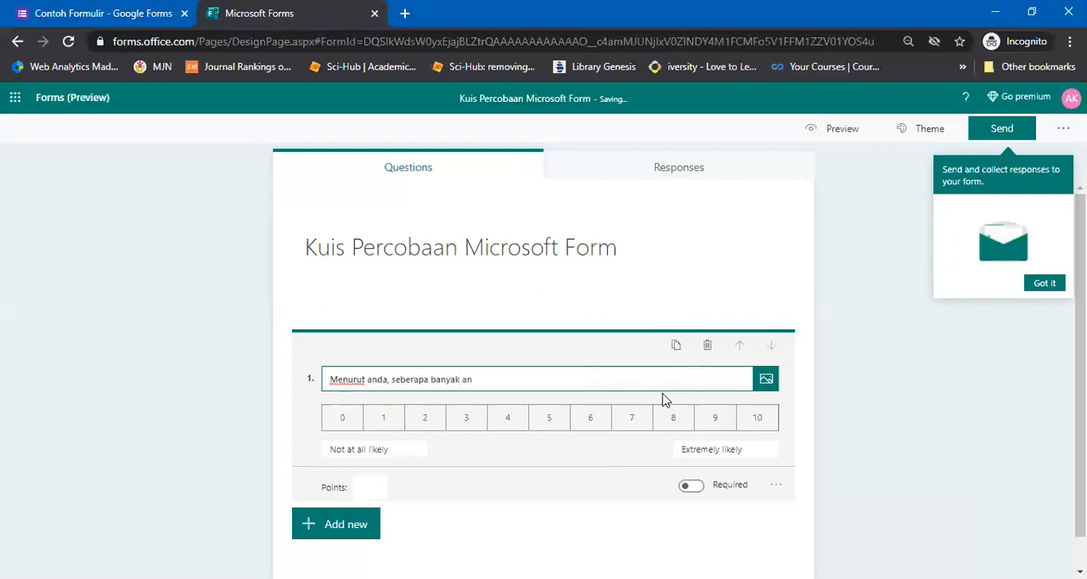
text(da menyukai)
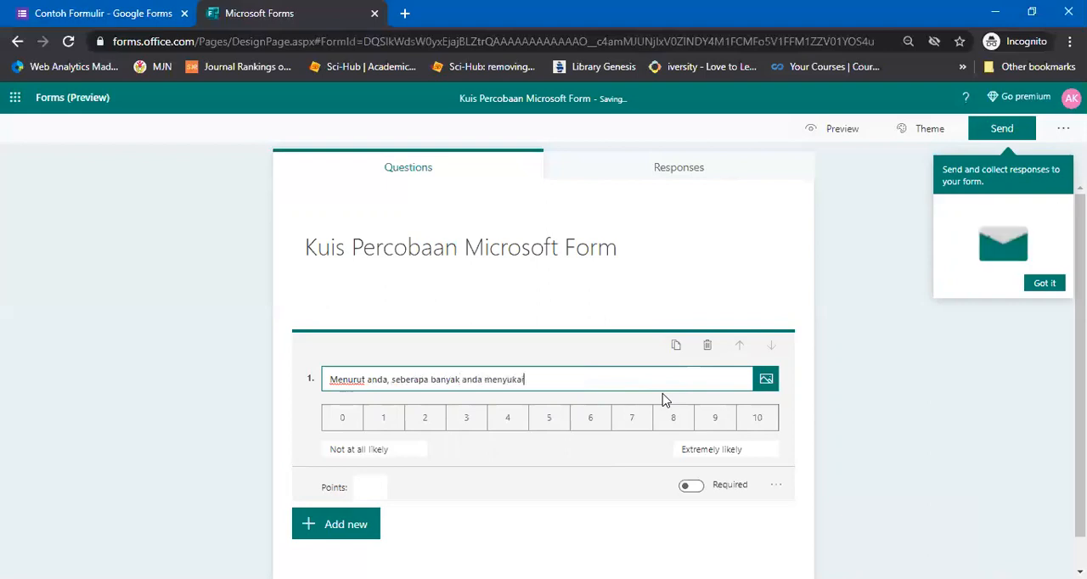
key(BackSpace)
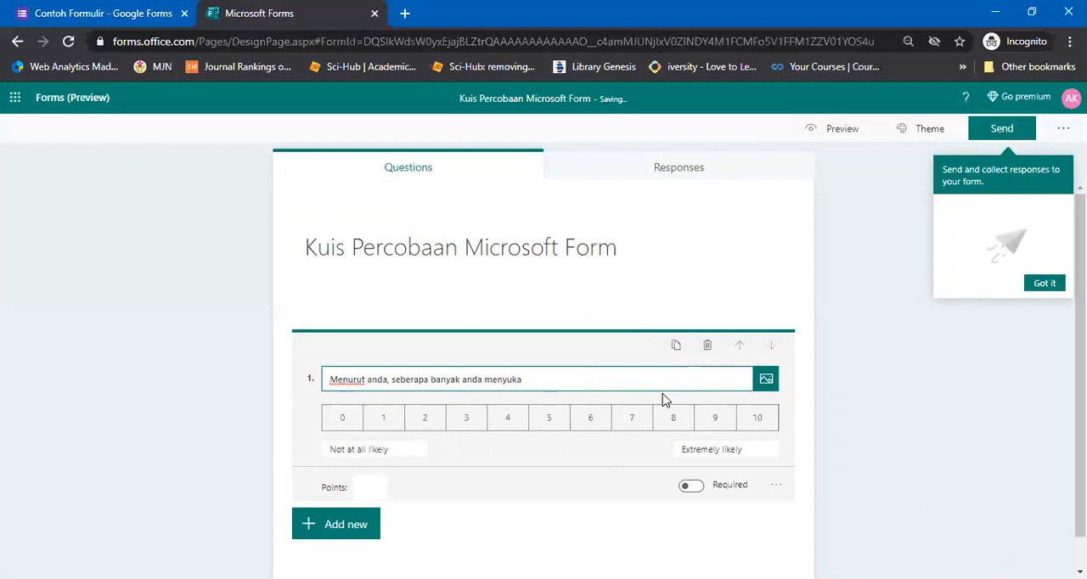
key(BackSpace)
key(BackSpace)
key(BackSpace)
key(BackSpace)
key(BackSpace)
key(BackSpace)
key(BackSpace)
text(ingin mensosialisasikan Microsoft )
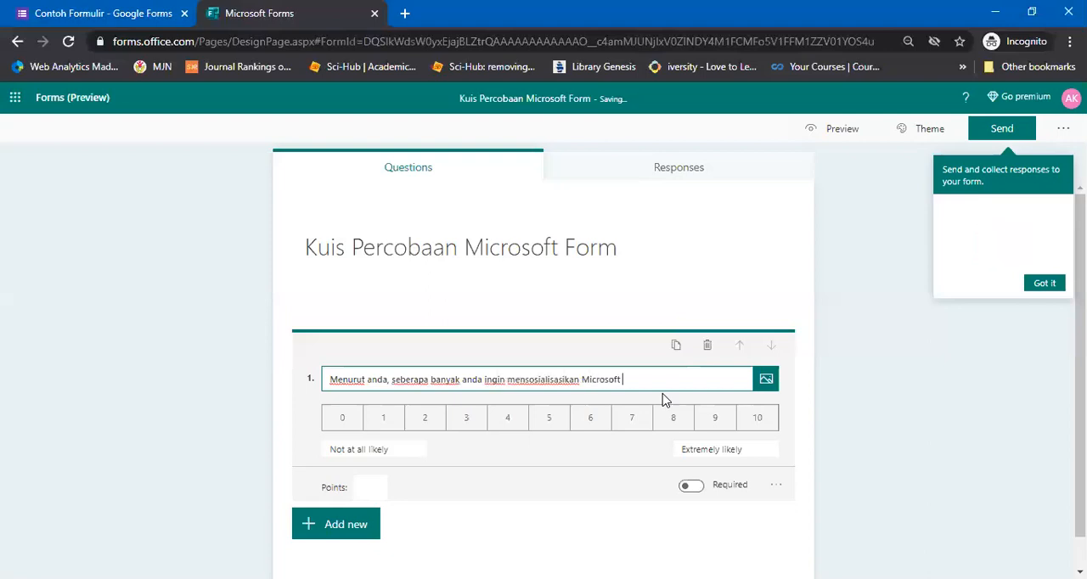
text(Form)
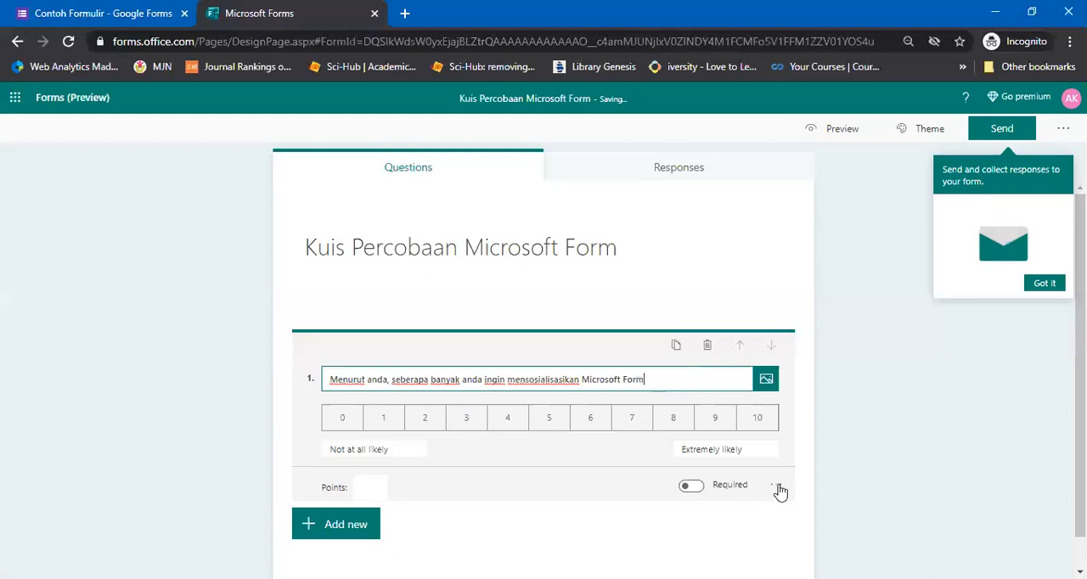
text(?)
Check the branching destinations offered for the first question, and return to the quiz's questions without choosing one
click(778, 487)
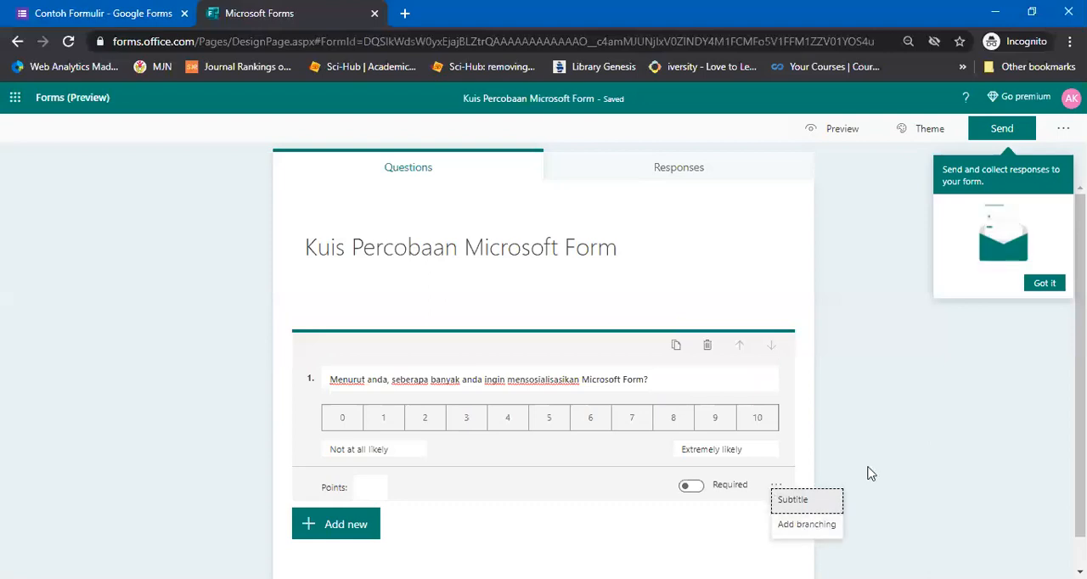
click(796, 529)
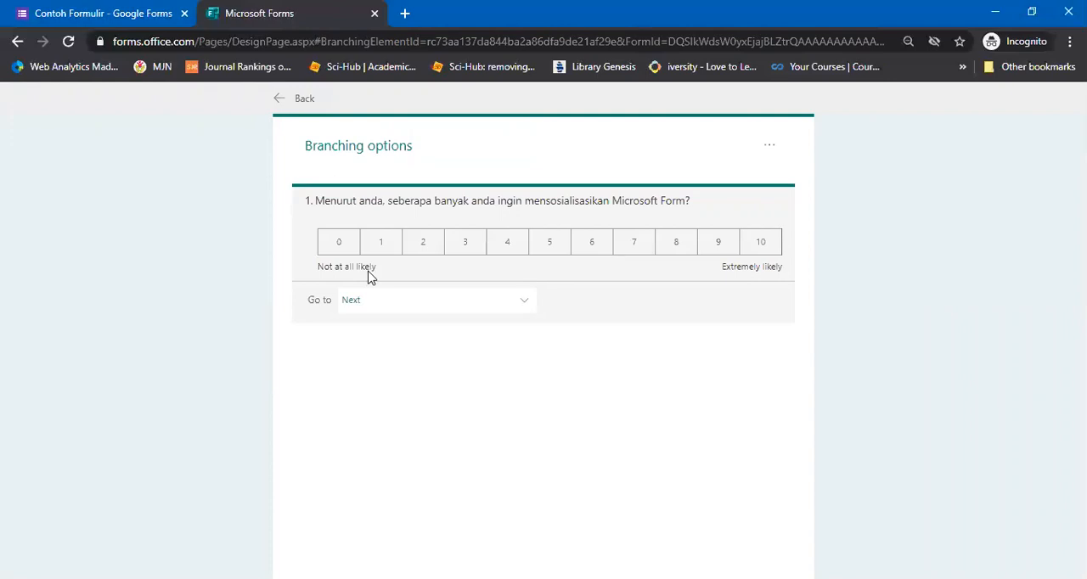
click(353, 304)
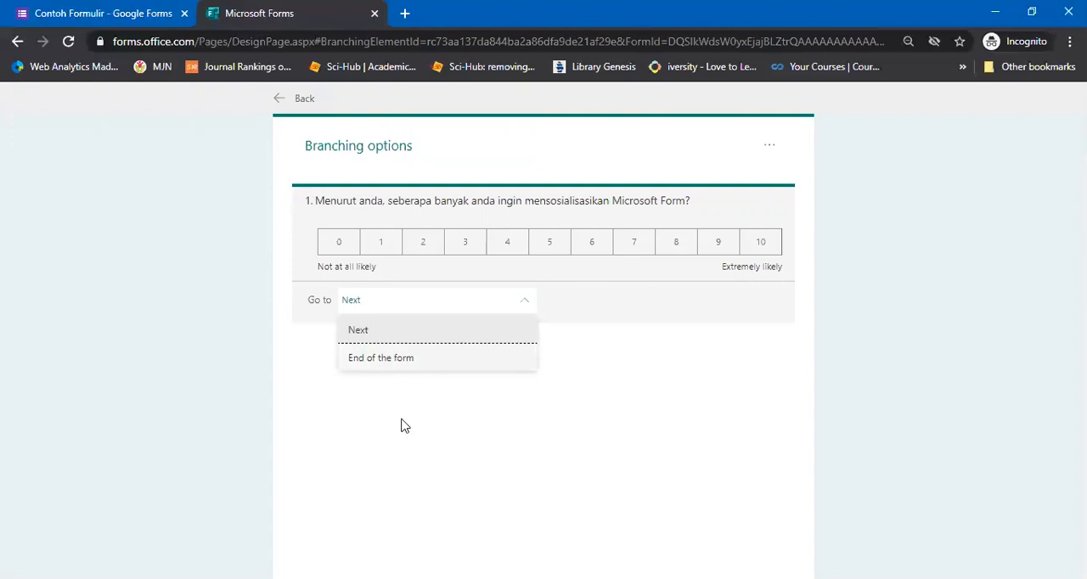
click(291, 100)
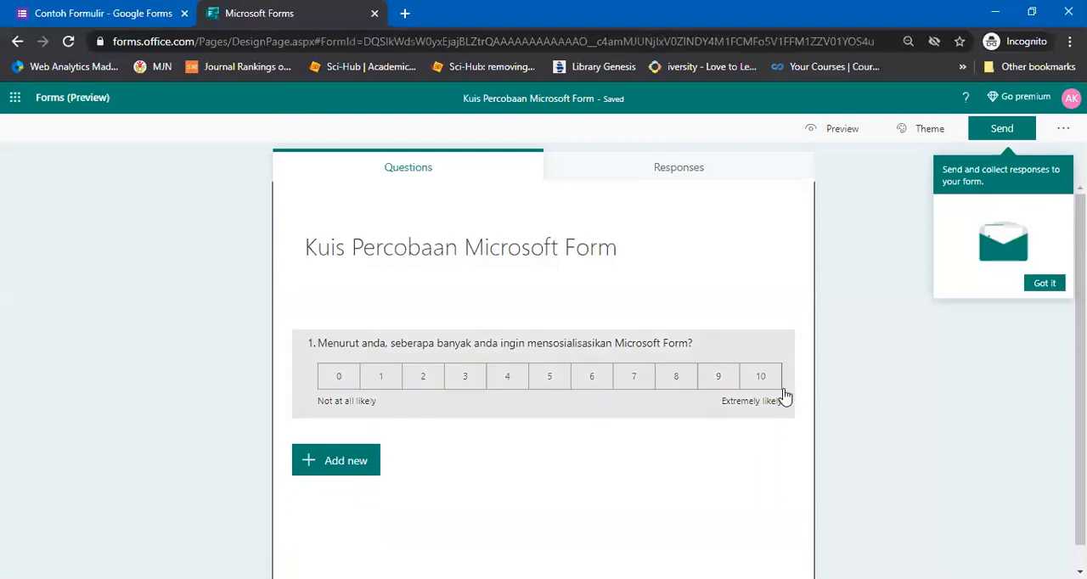
Add a Likert question with the text "Sberapa banyak anda menyukai aplikasi berikut ini?"
click(350, 466)
click(674, 466)
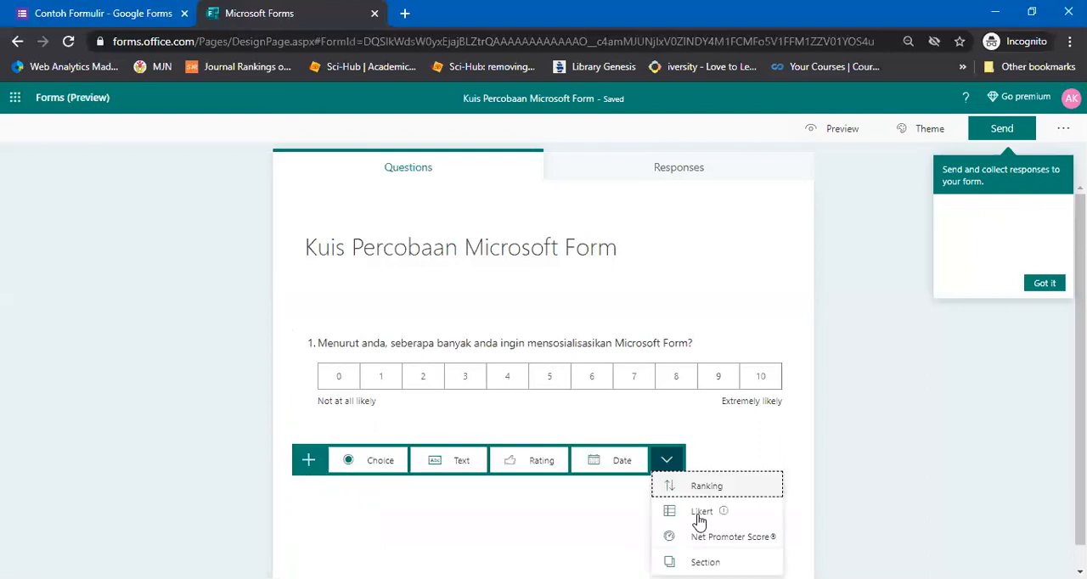
mouse_move(699, 520)
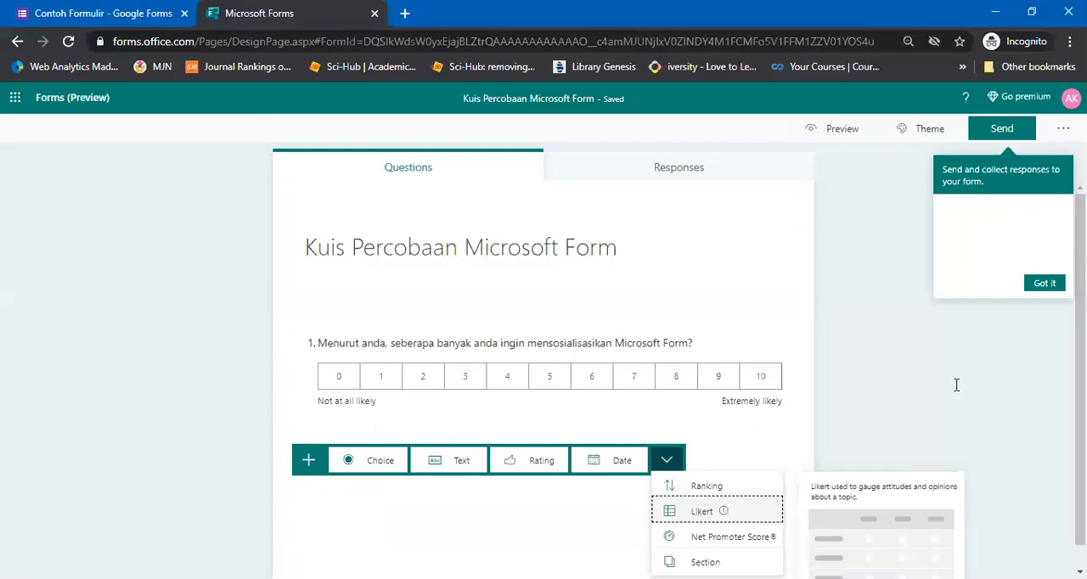
key(Return)
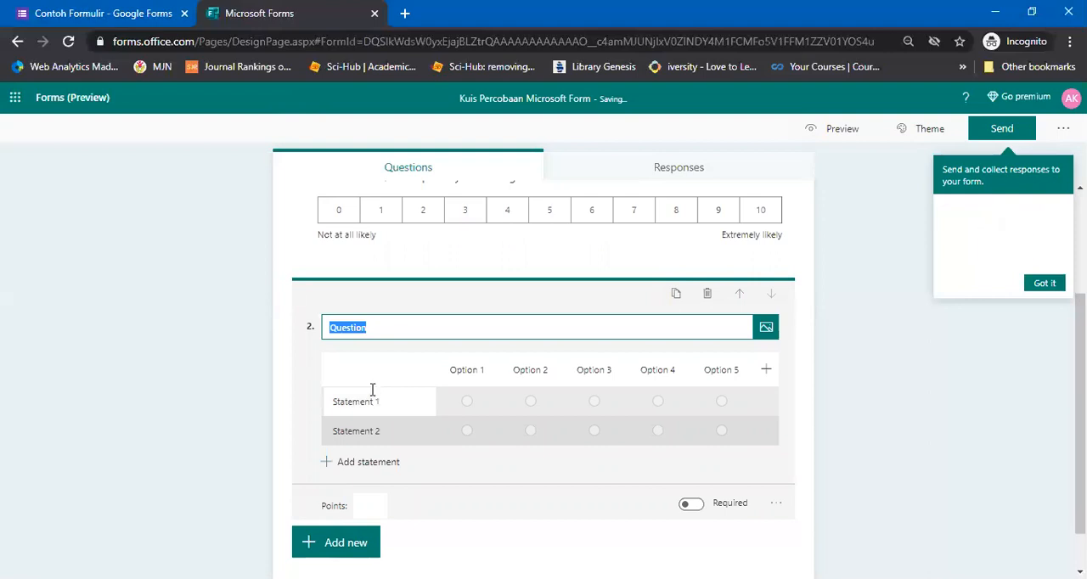
text(Apakah)
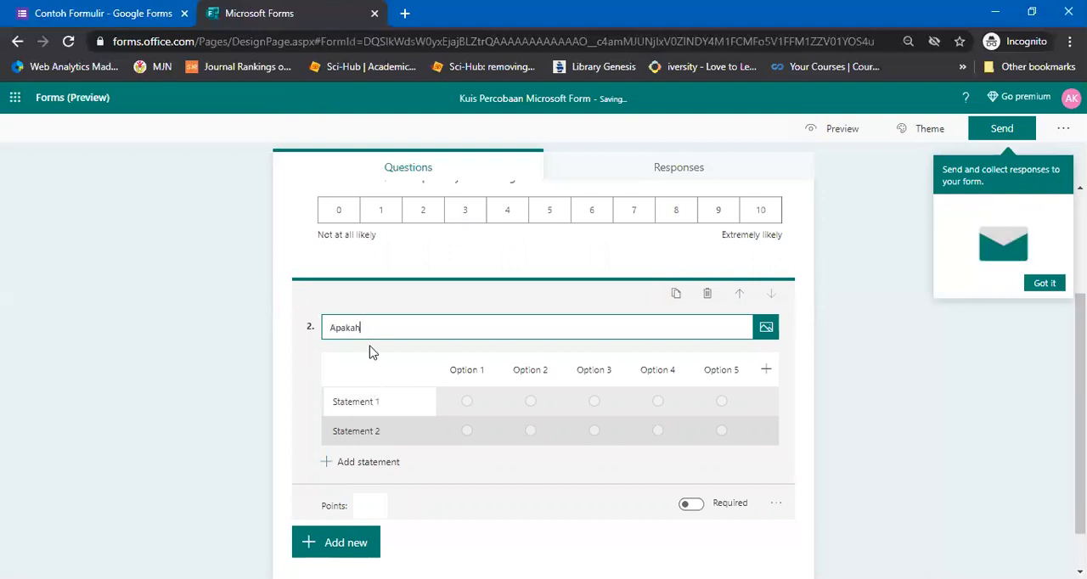
key(ctrl+a)
text(s)
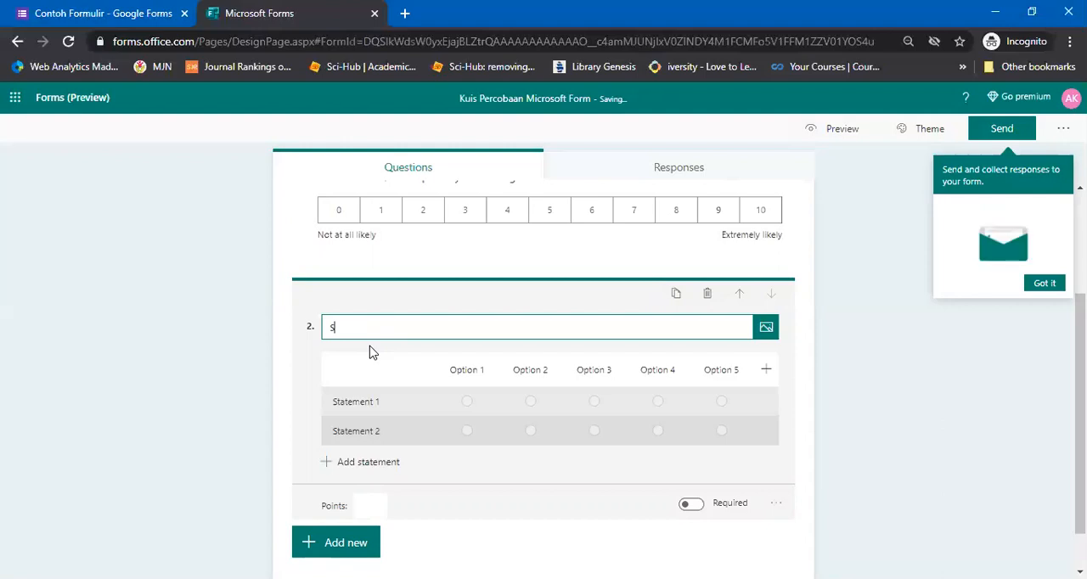
text(berapa banyak anda menyukai aplikasi berikut ini?)
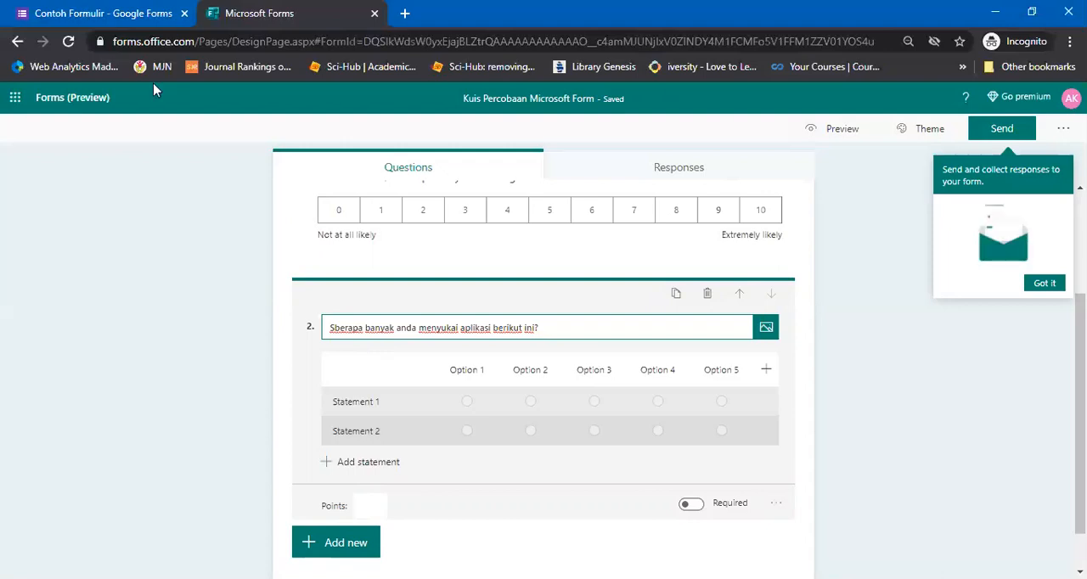
Look at the Program Studi multiple choice grid in the Contoh Formulir Google Form for comparison, and return to the Microsoft Forms quiz
click(128, 10)
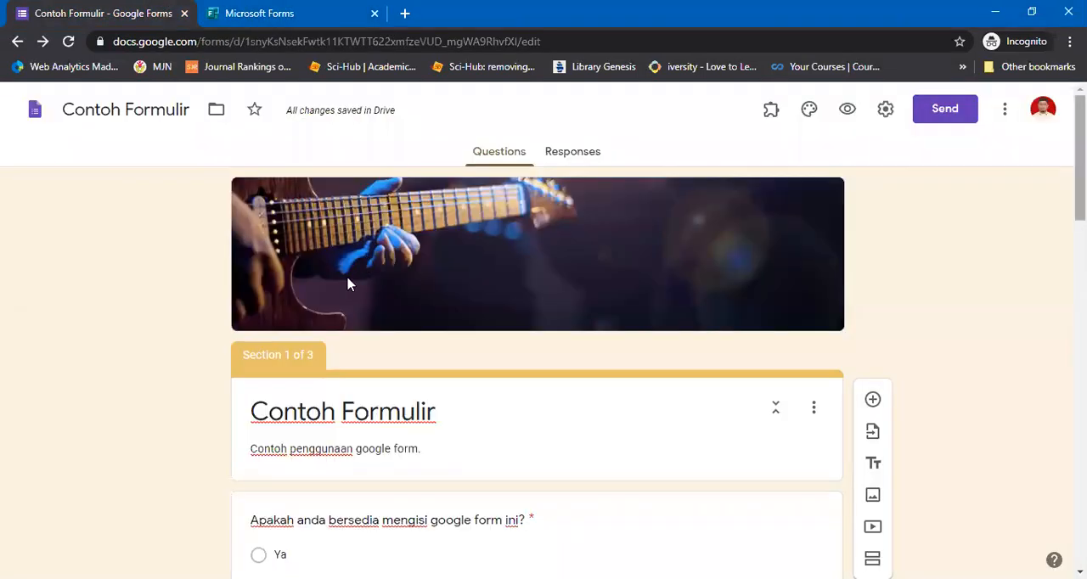
scroll(348, 283, down, 10)
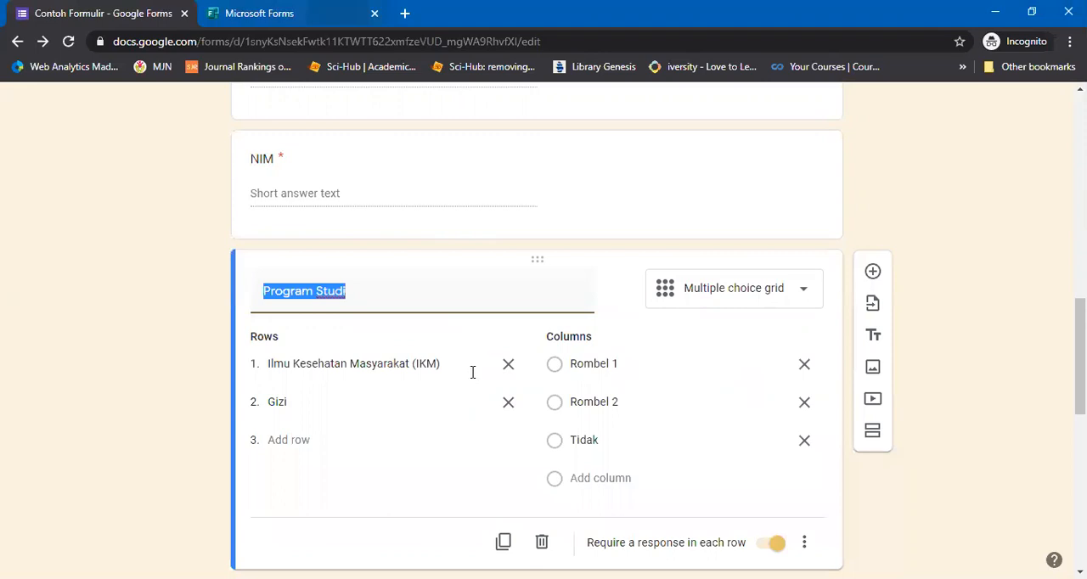
key(ctrl+Tab)
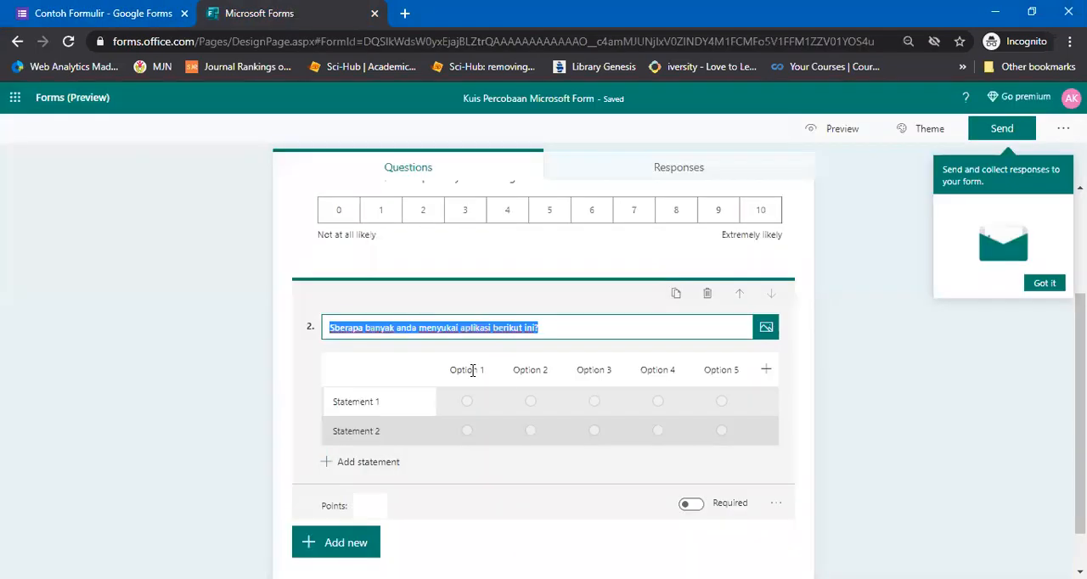
Delete the Option 1 and Option 2 columns from the Likert question
click(473, 371)
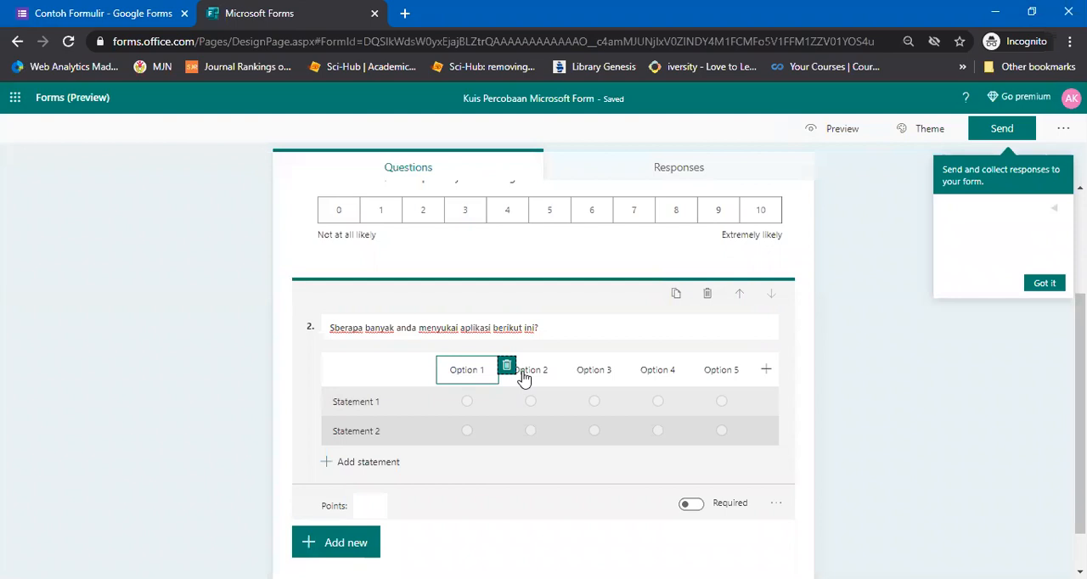
click(508, 368)
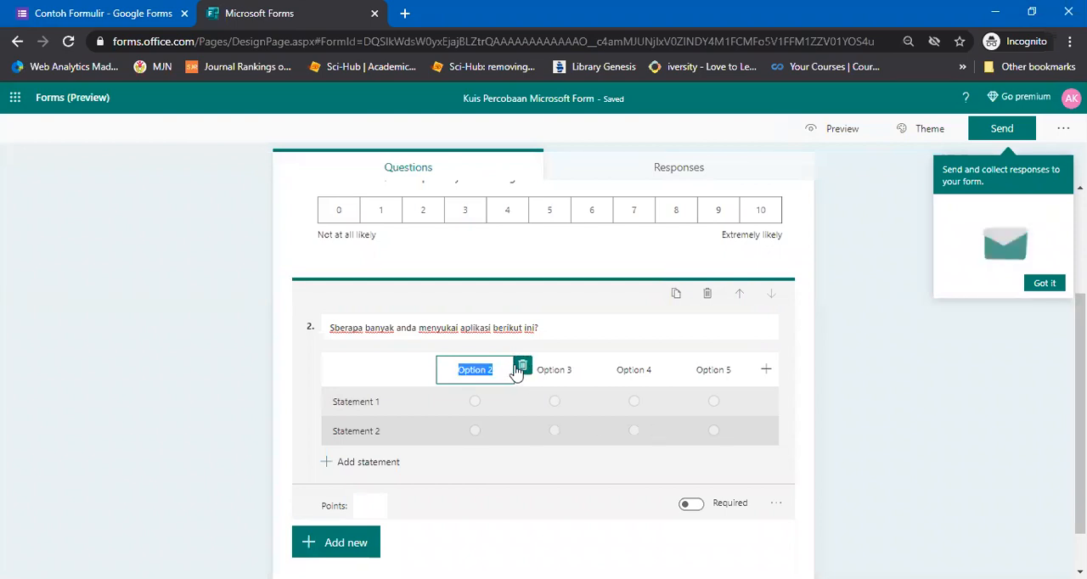
click(519, 367)
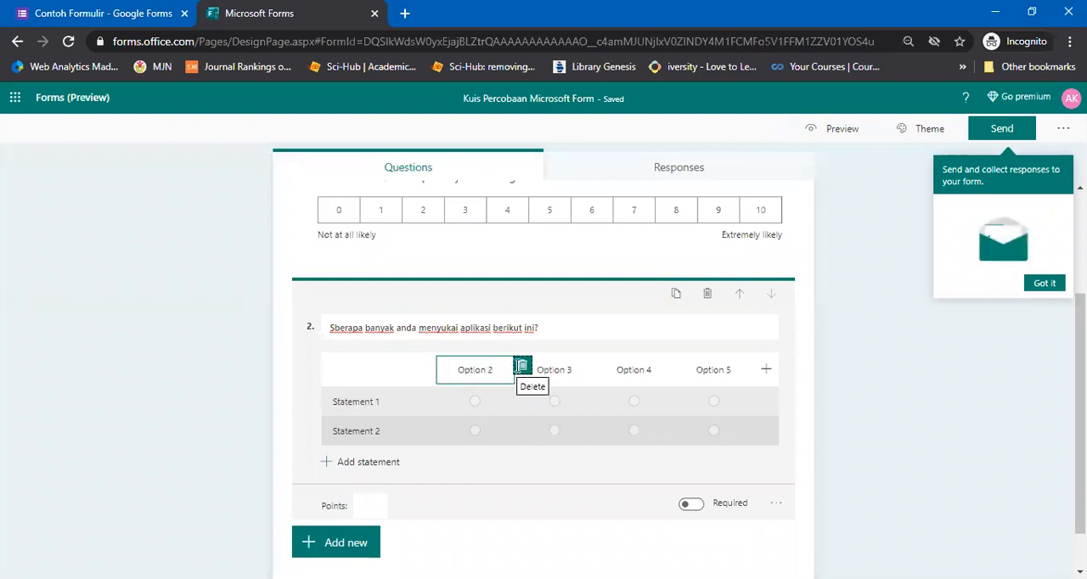
Name the two Likert statements "Google Form" and "Microsoft Form"
click(361, 406)
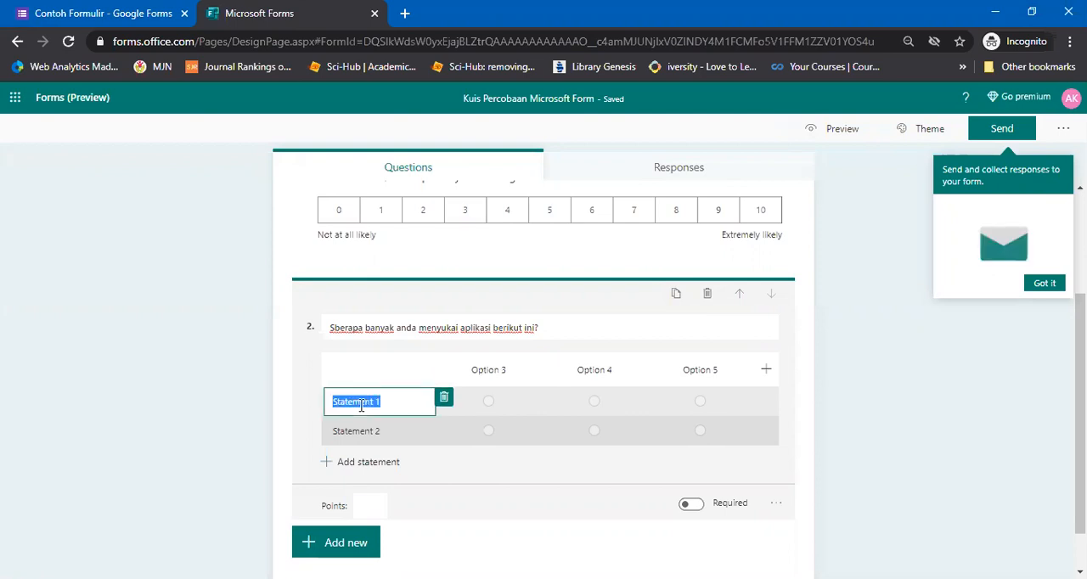
text(Google For)
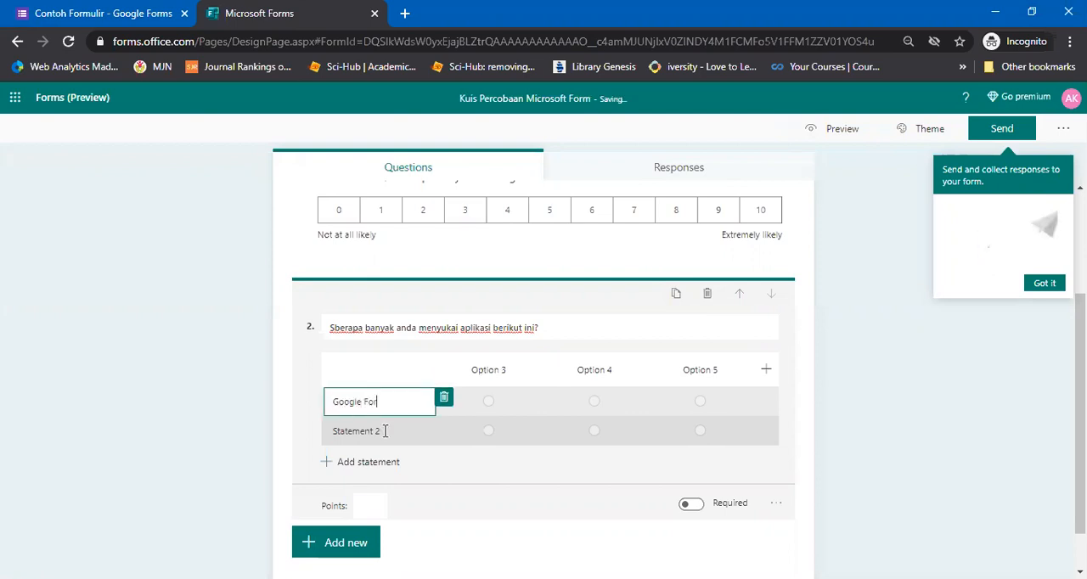
text(m)
click(384, 432)
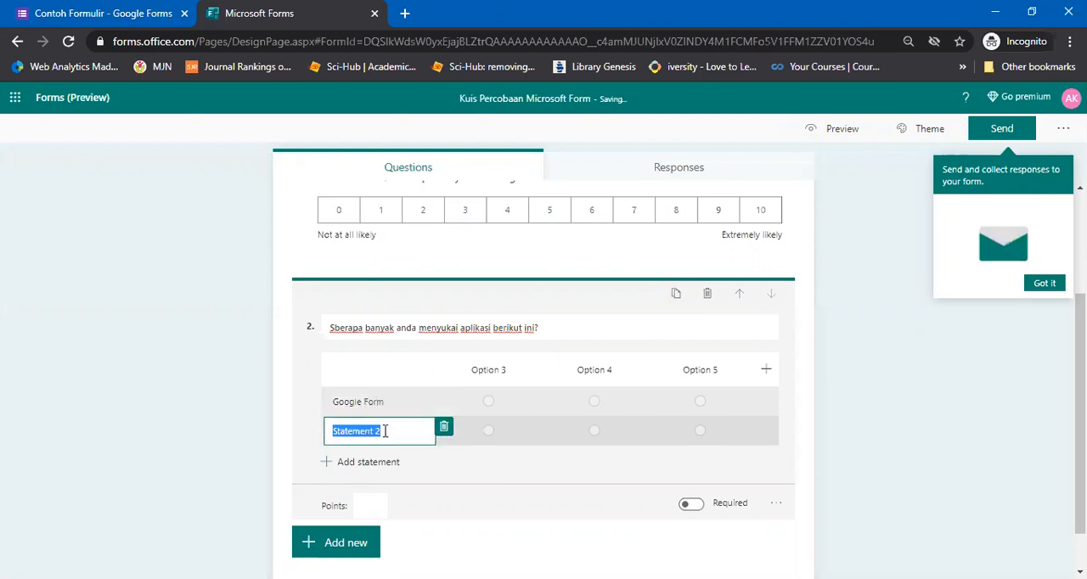
text(M)
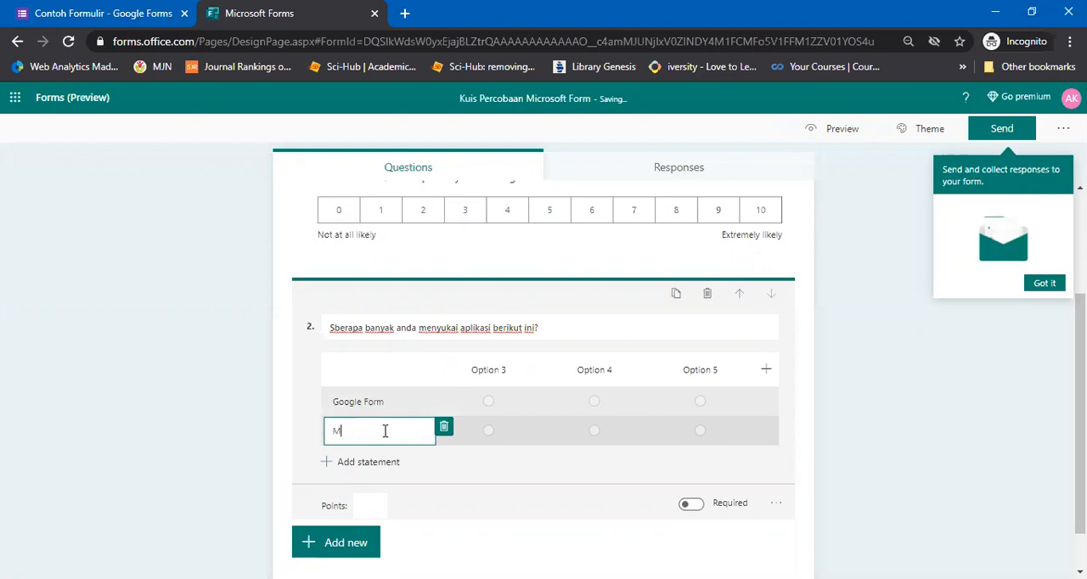
text(icrosoft Form)
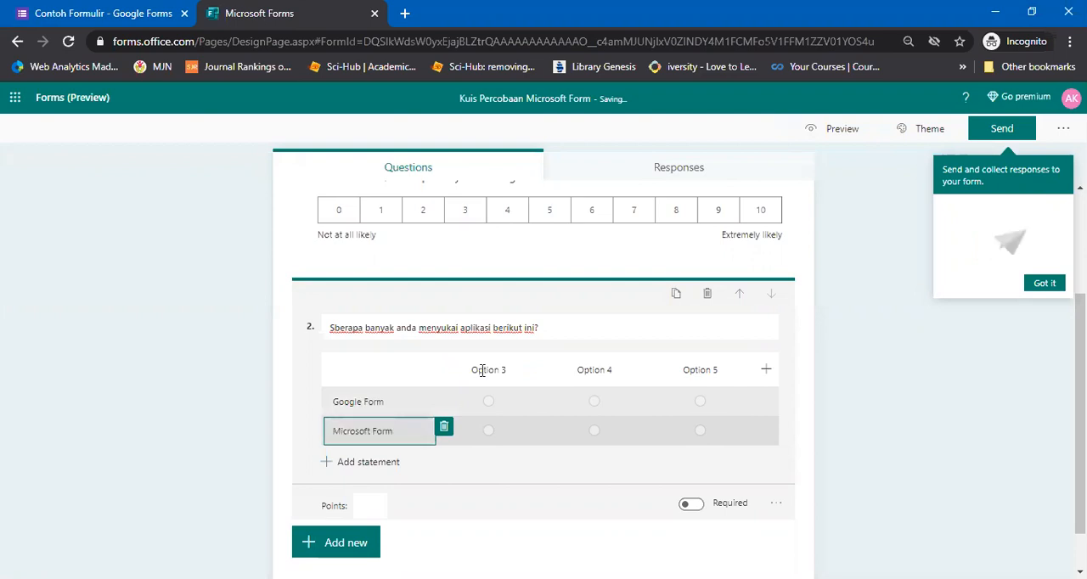
Label the three Likert columns "Tidak Suka", "Netral" and "Suka", and set the question's points to 5
click(482, 371)
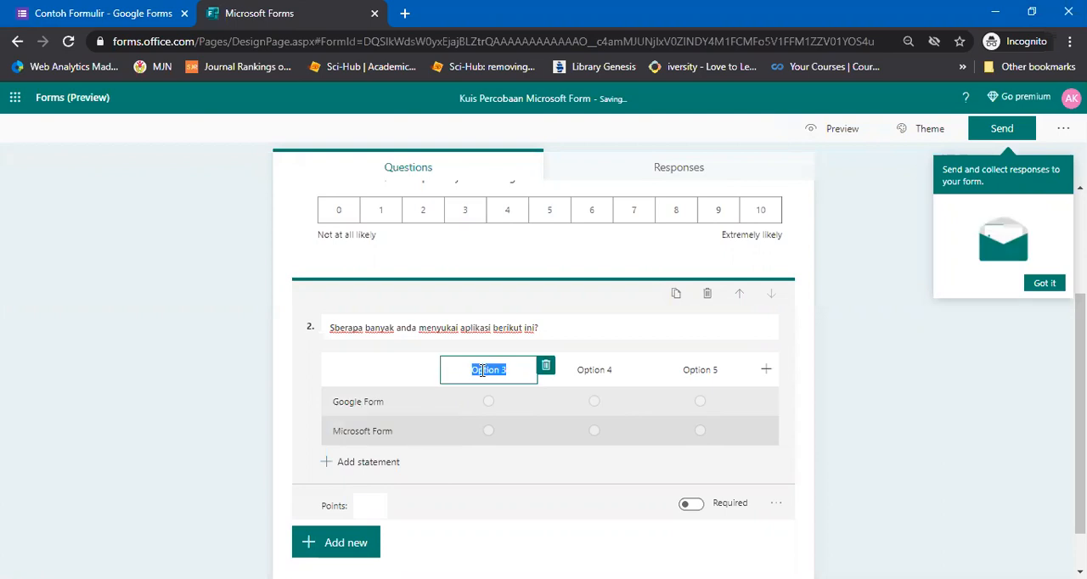
text(Tidak Suka)
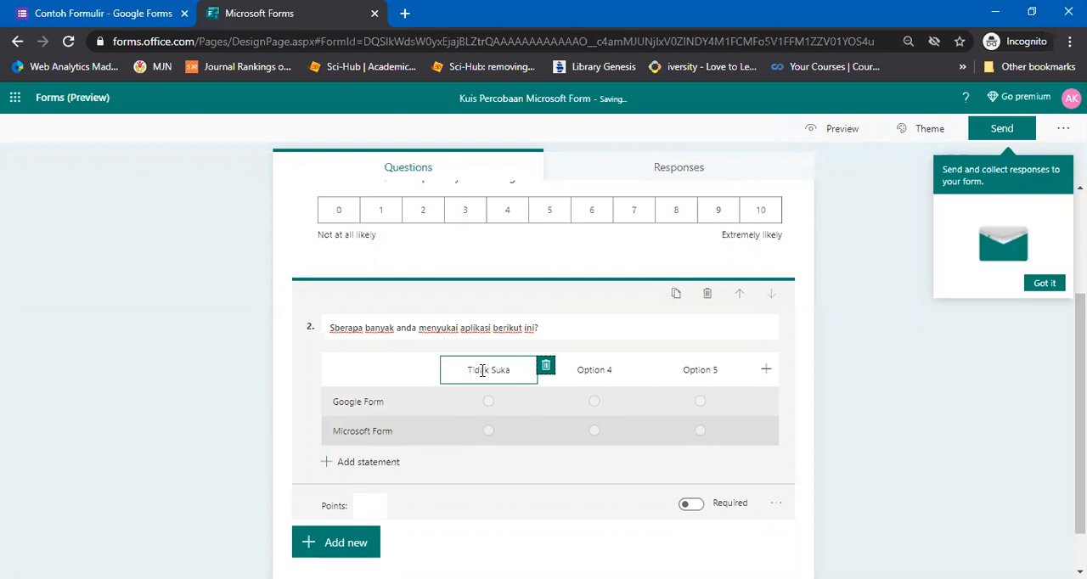
click(585, 365)
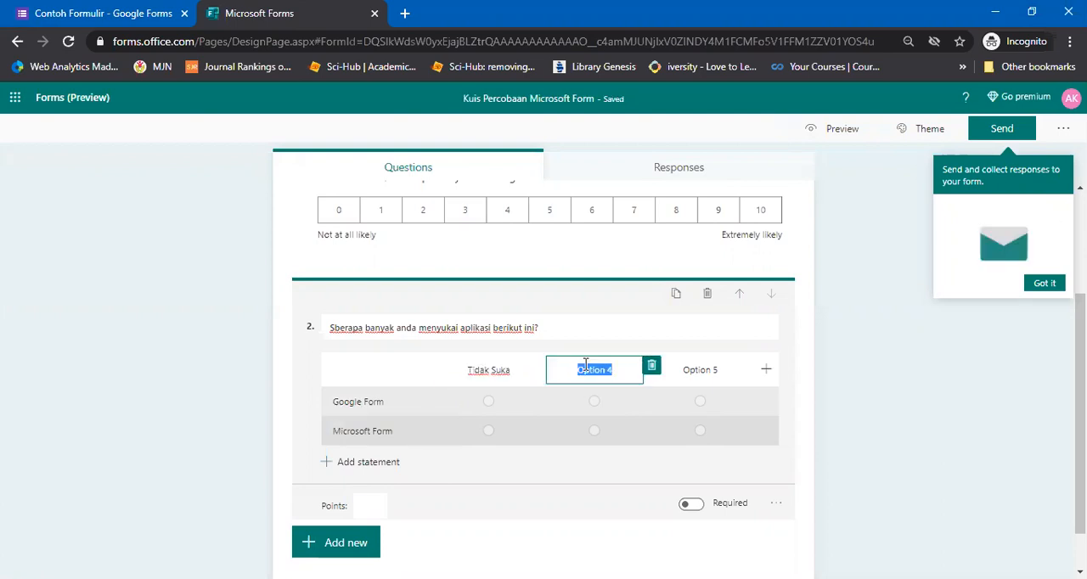
text(Netral)
click(716, 375)
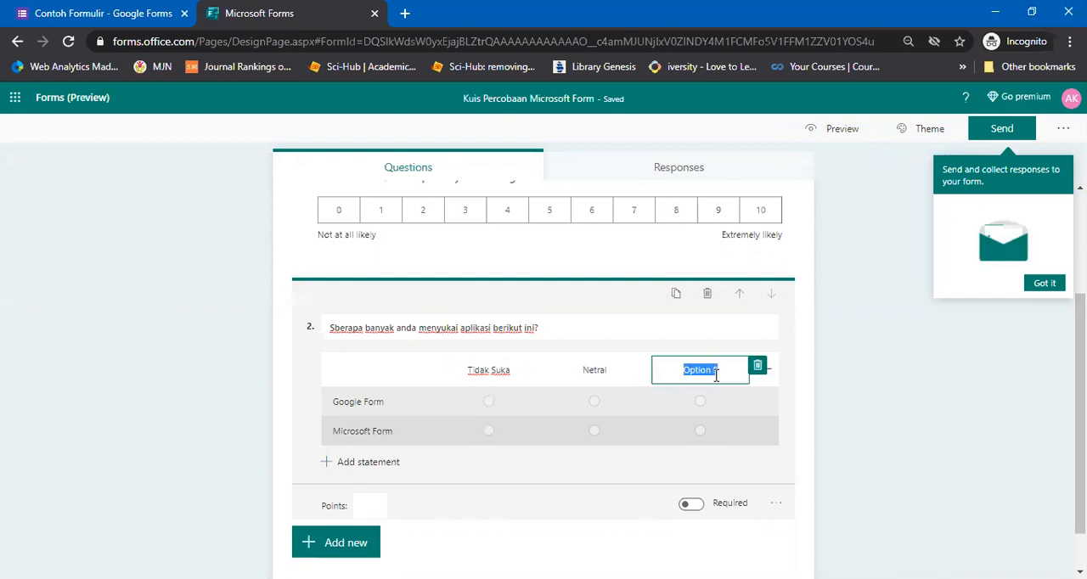
text(Sangat S)
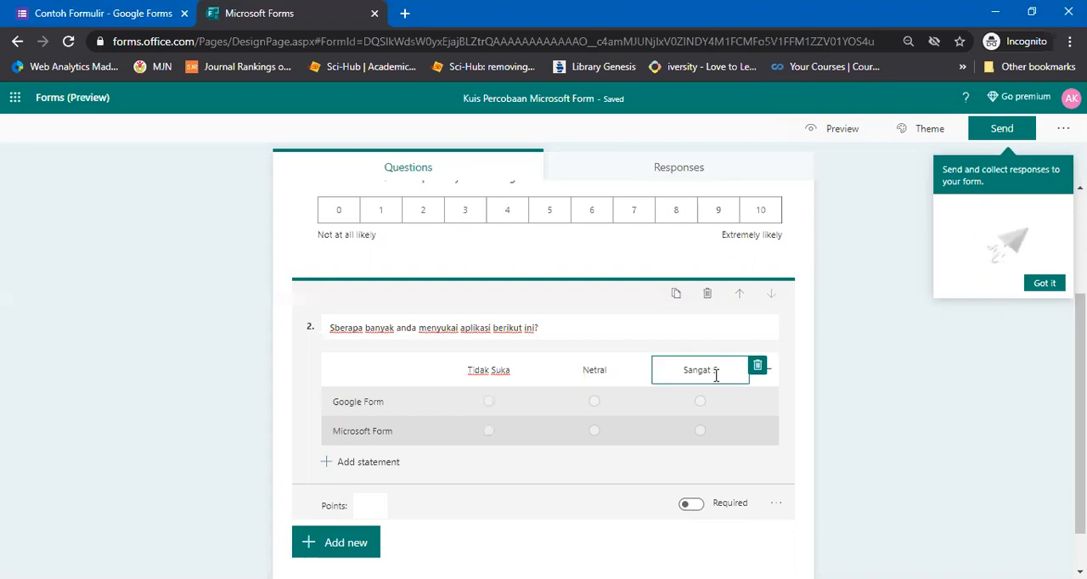
text(ua)
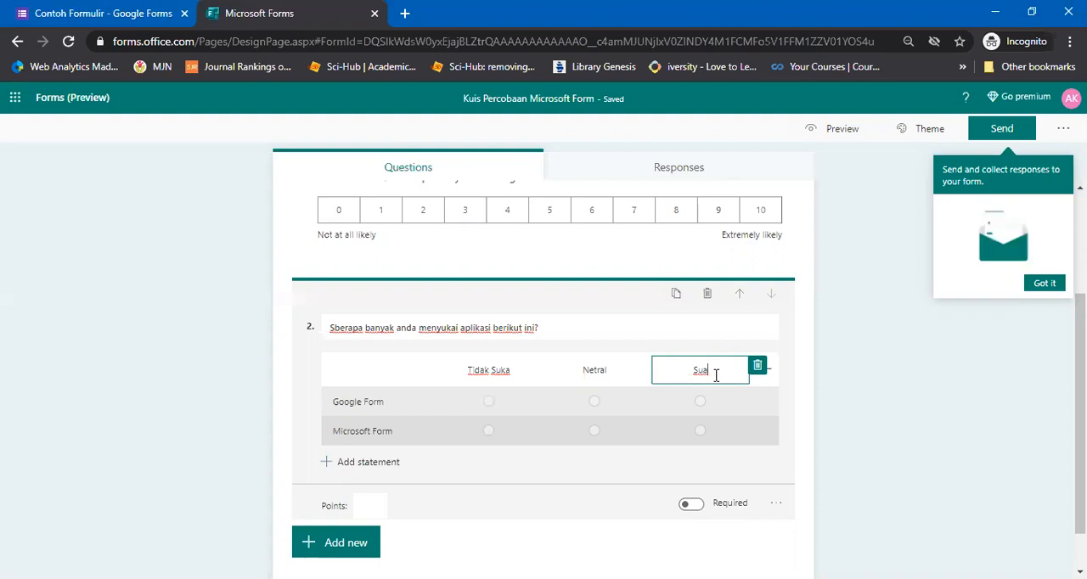
key(BackSpace)
text(ka)
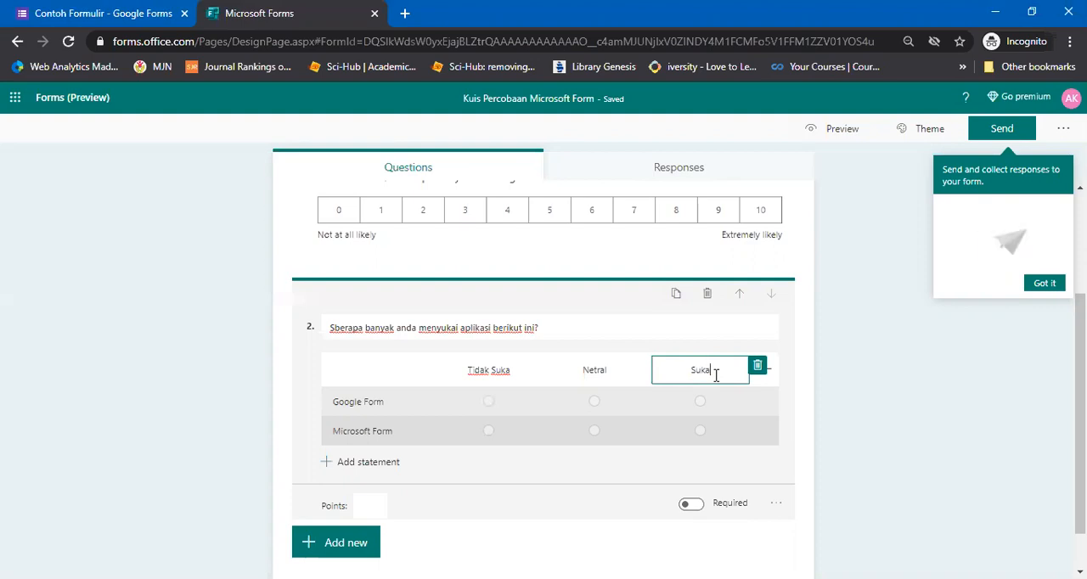
click(383, 505)
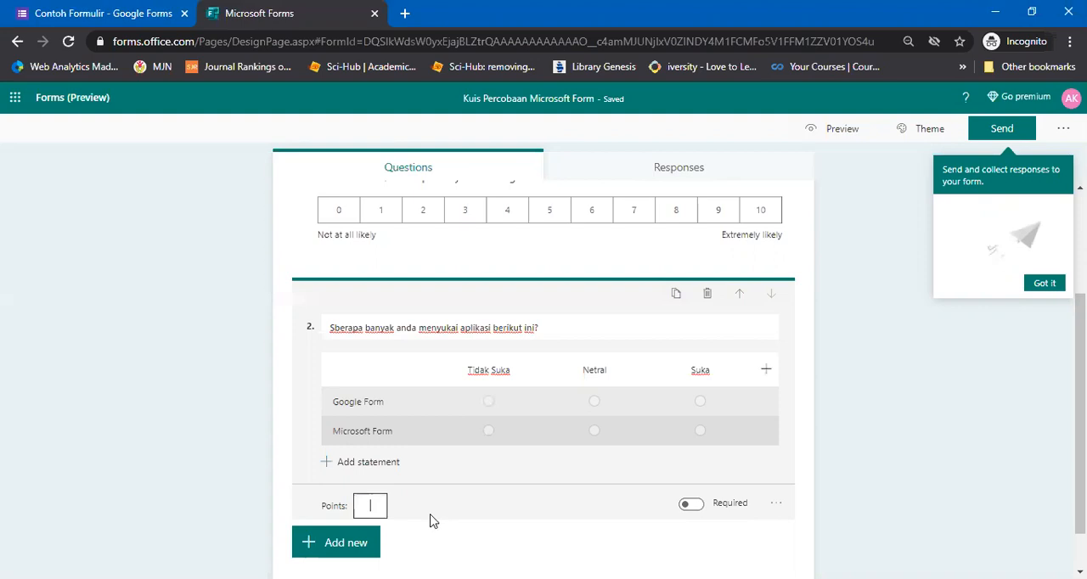
text(5)
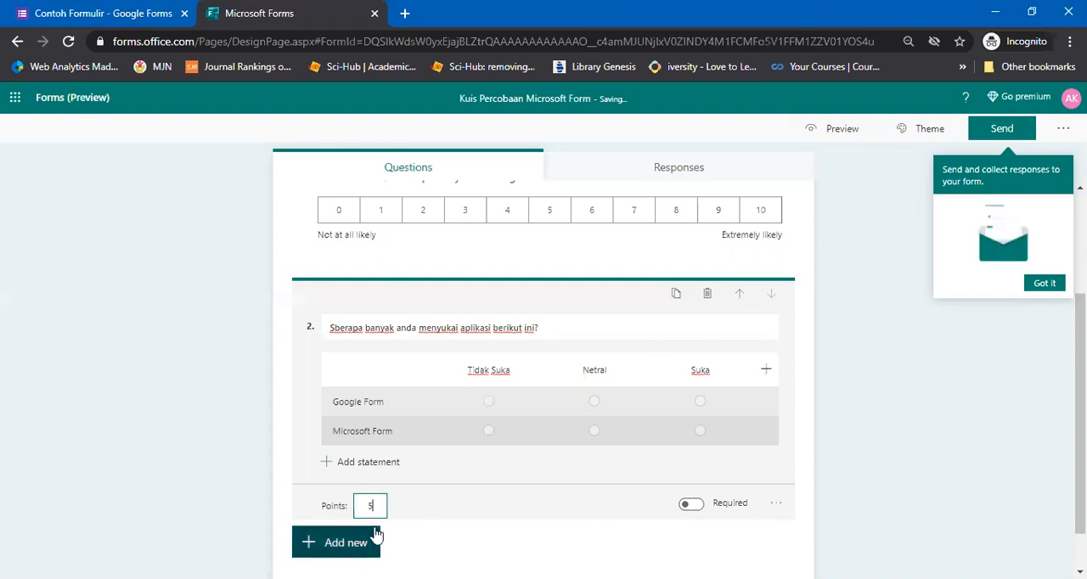
Add a third question of the choice type with the text "Apakah anda mahasiswa gizi?"
click(338, 548)
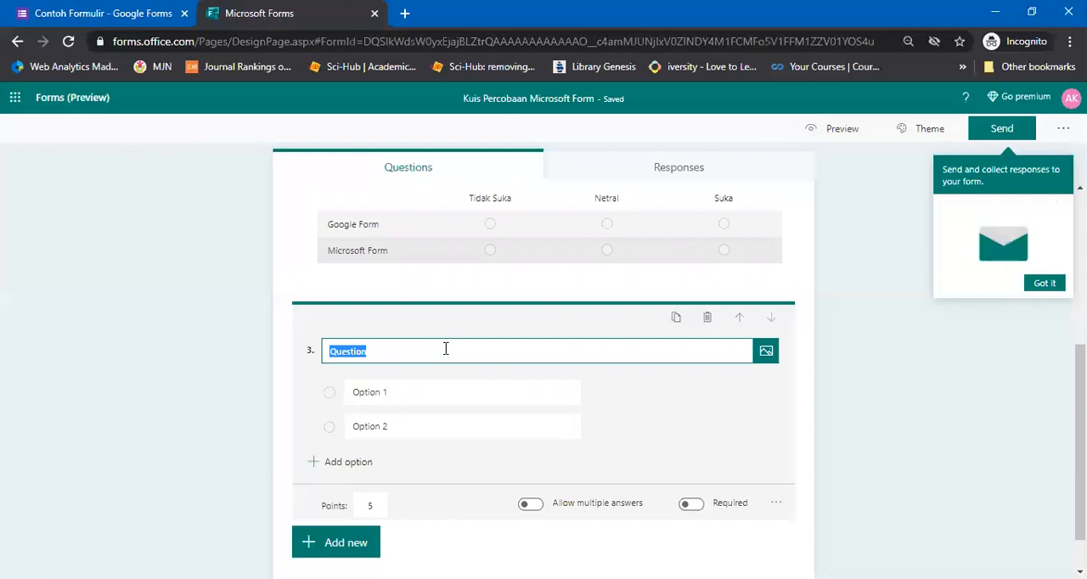
text(A)
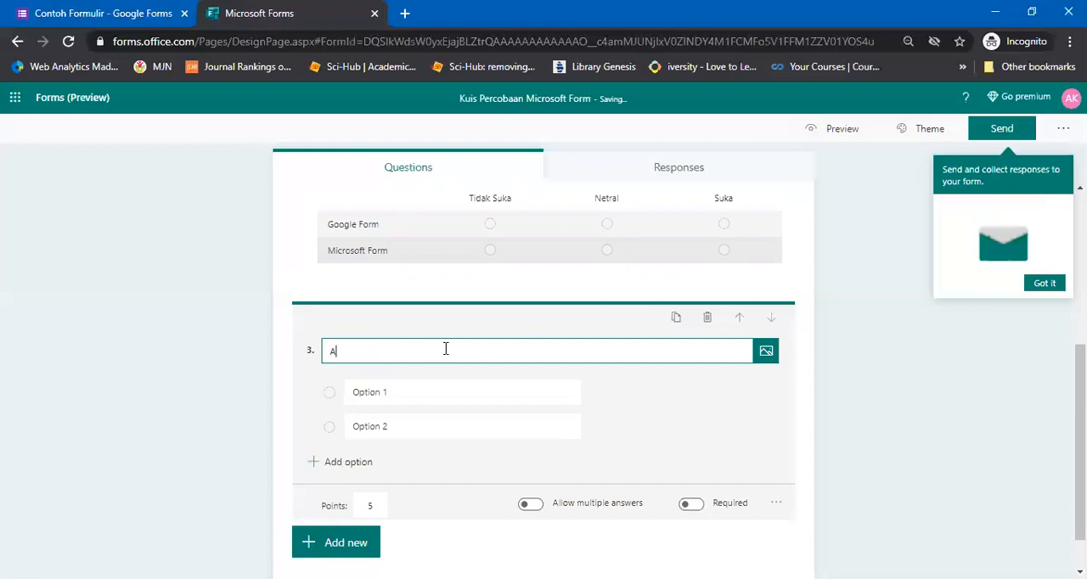
text(pakah anda mahasiswa gizi?)
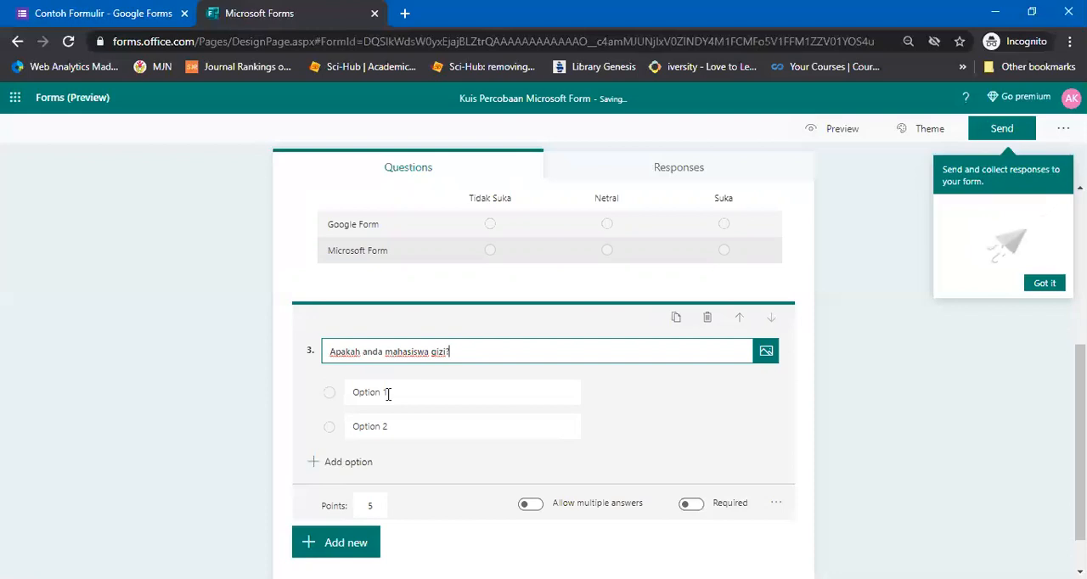
Name the third question's two answer options "Ya" and "Tidak"
click(388, 393)
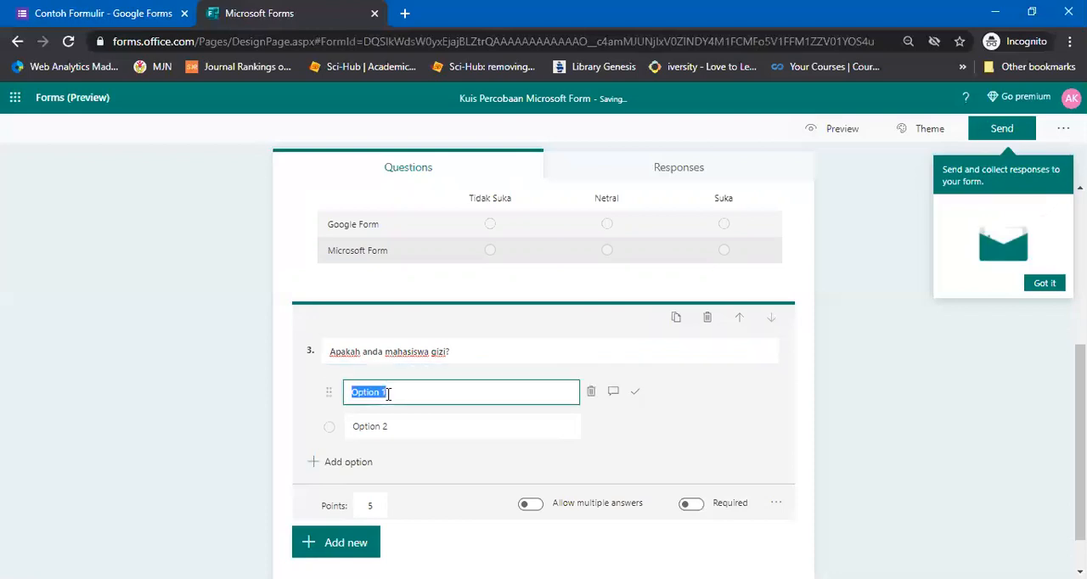
text(Ya)
click(377, 427)
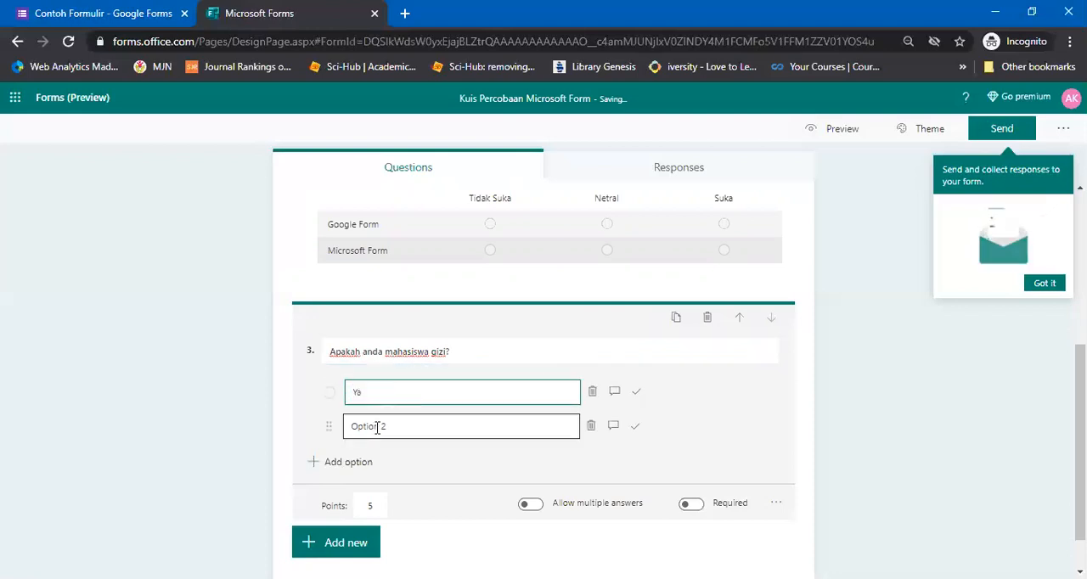
text(Tidak)
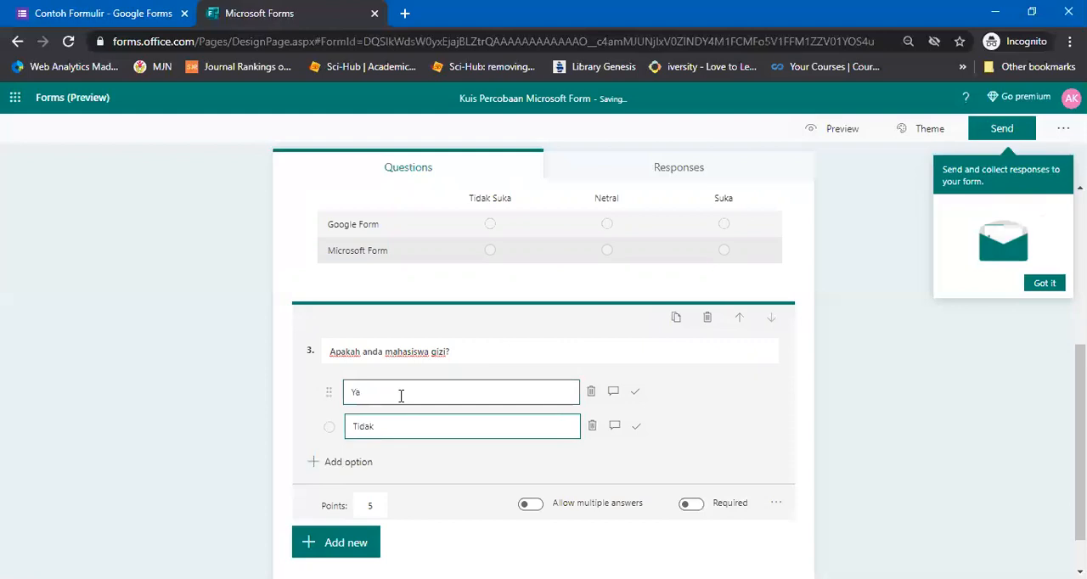
Mark "Ya" as the third question's correct answer and set the question's points to 5
click(635, 391)
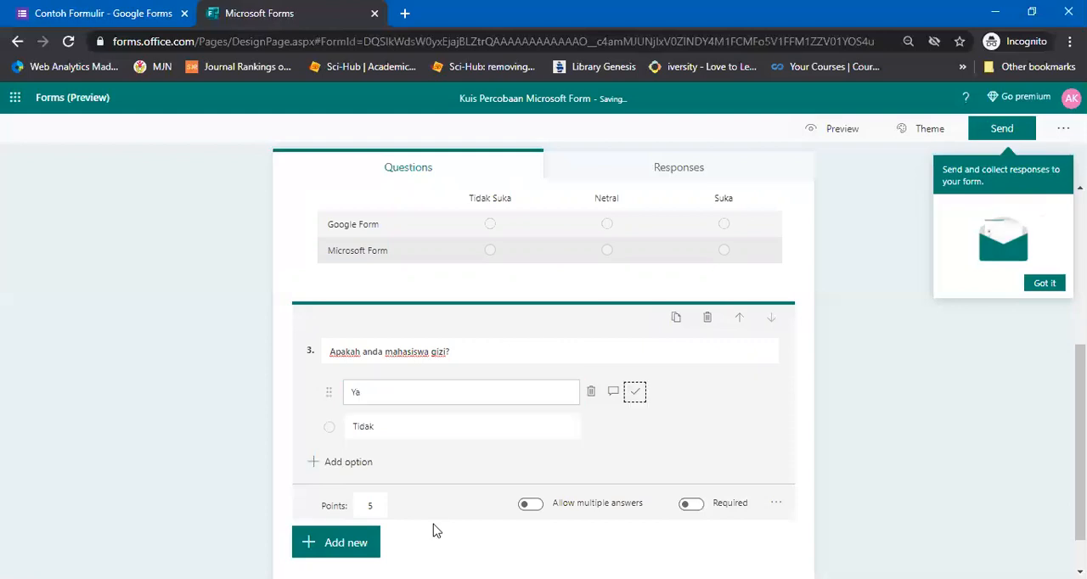
click(370, 504)
text(5)
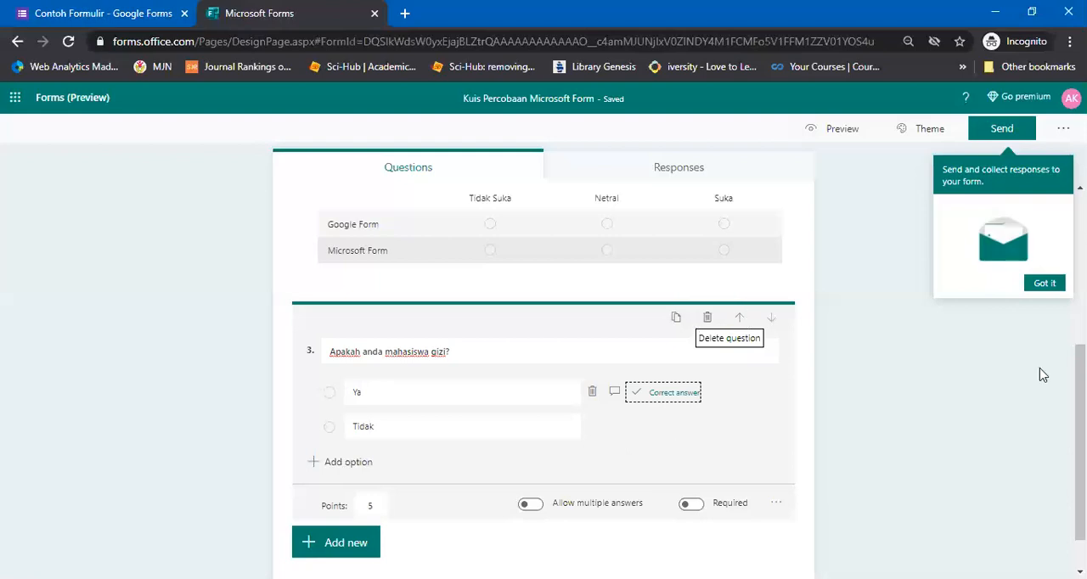
Compare the quiz's responses page with that of the Contoh Formulir Google Form, and check the quiz's additional response summary options
scroll(713, 162, up, 4)
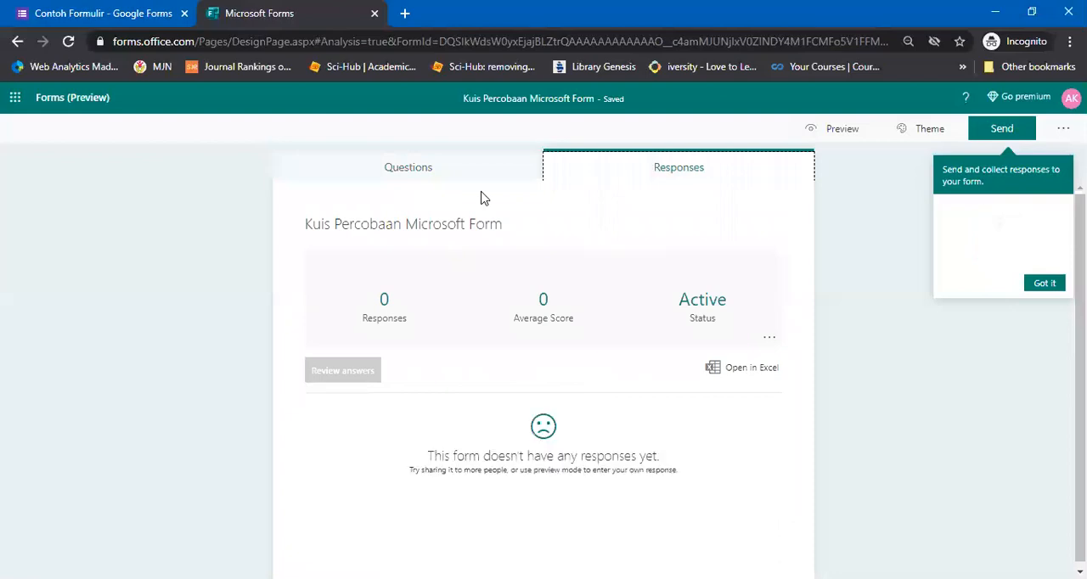
click(103, 14)
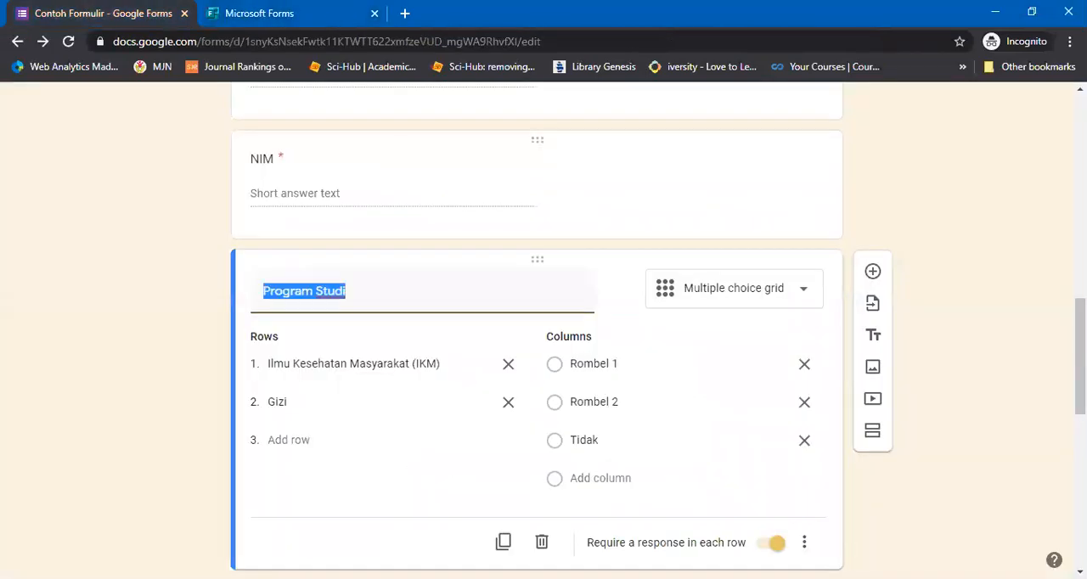
scroll(584, 153, up, 10)
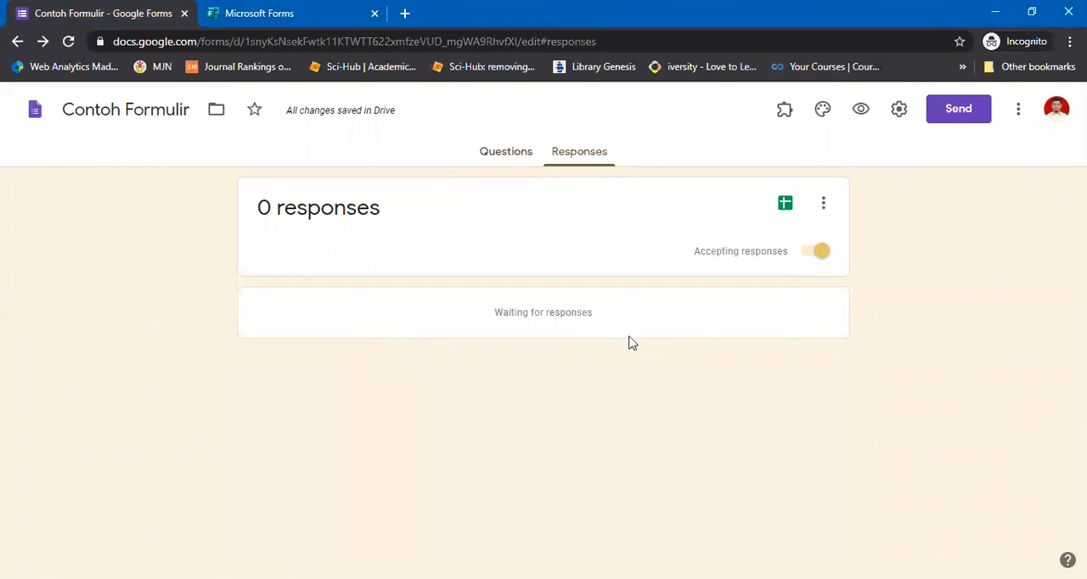
key(ctrl+Tab)
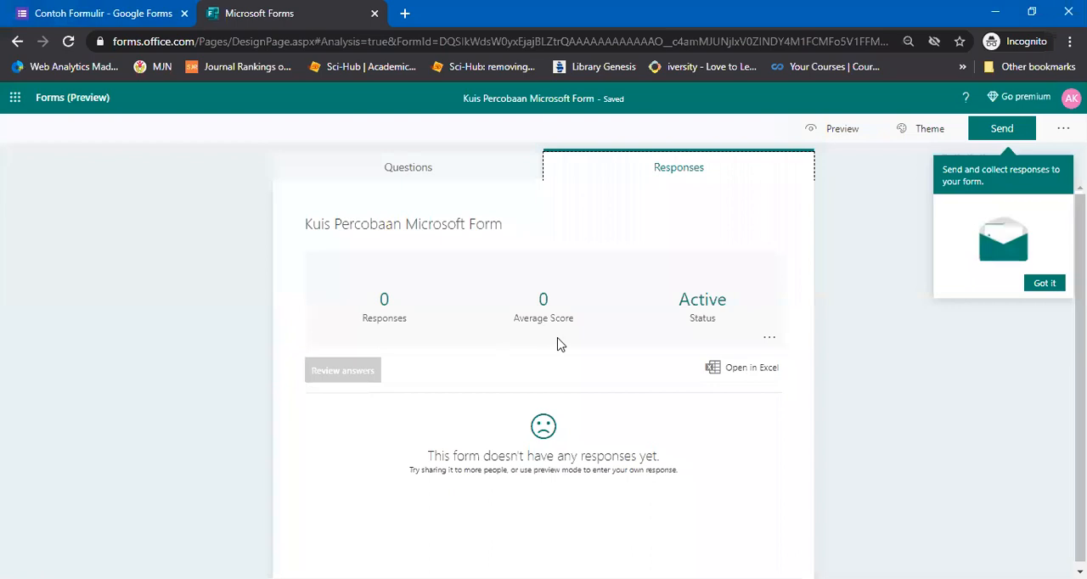
click(200, 6)
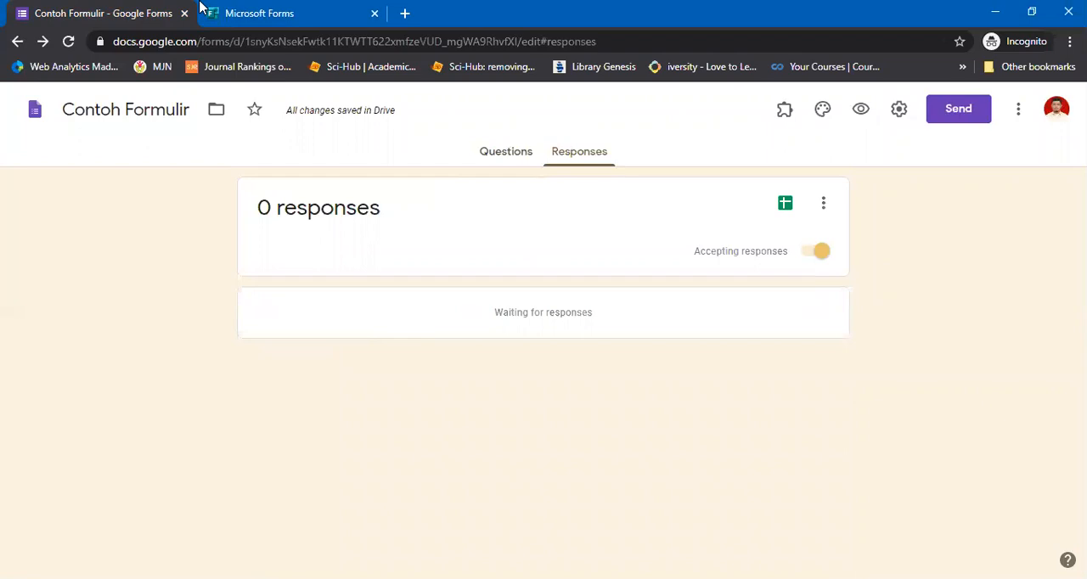
click(235, 10)
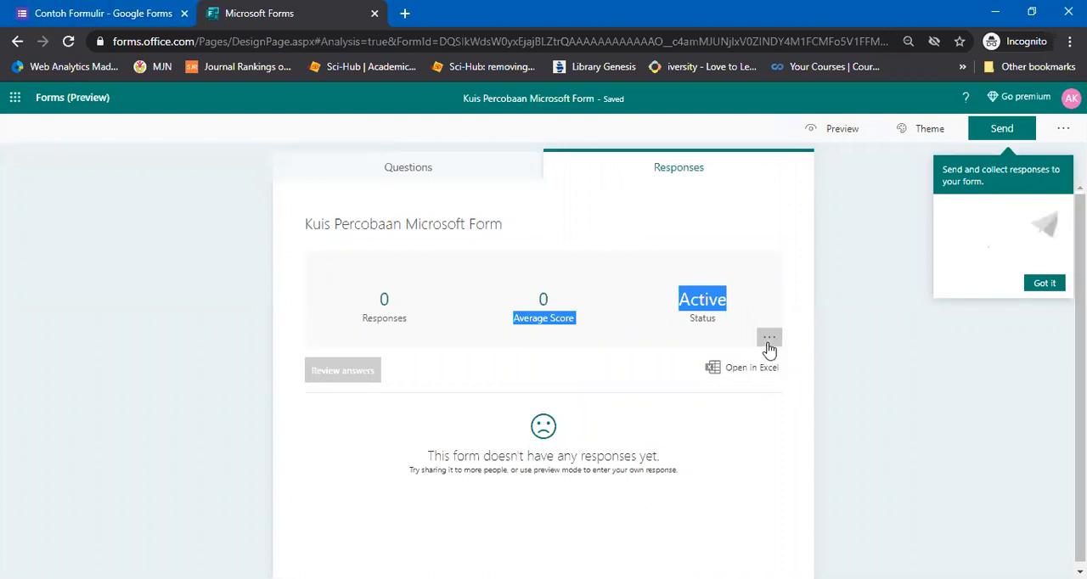
click(769, 340)
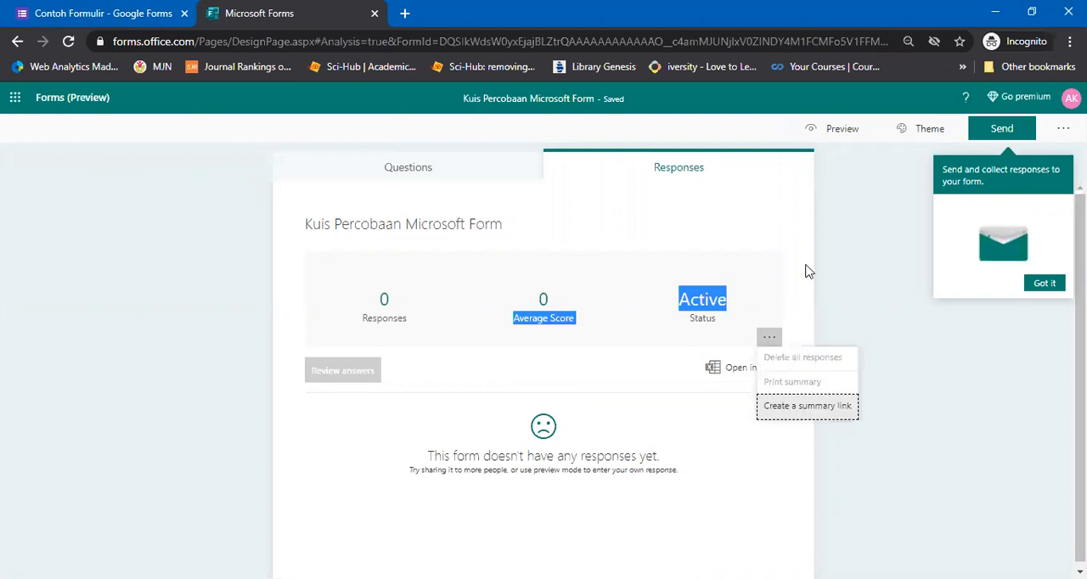
Apply the purple office theme with the printer, drawers and wall clock to the quiz
click(917, 136)
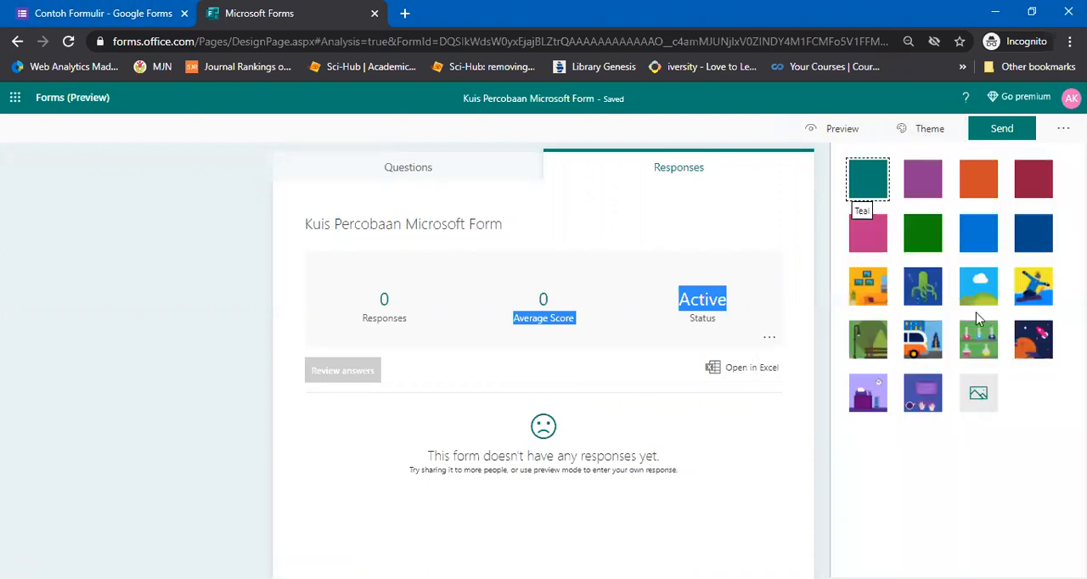
click(877, 402)
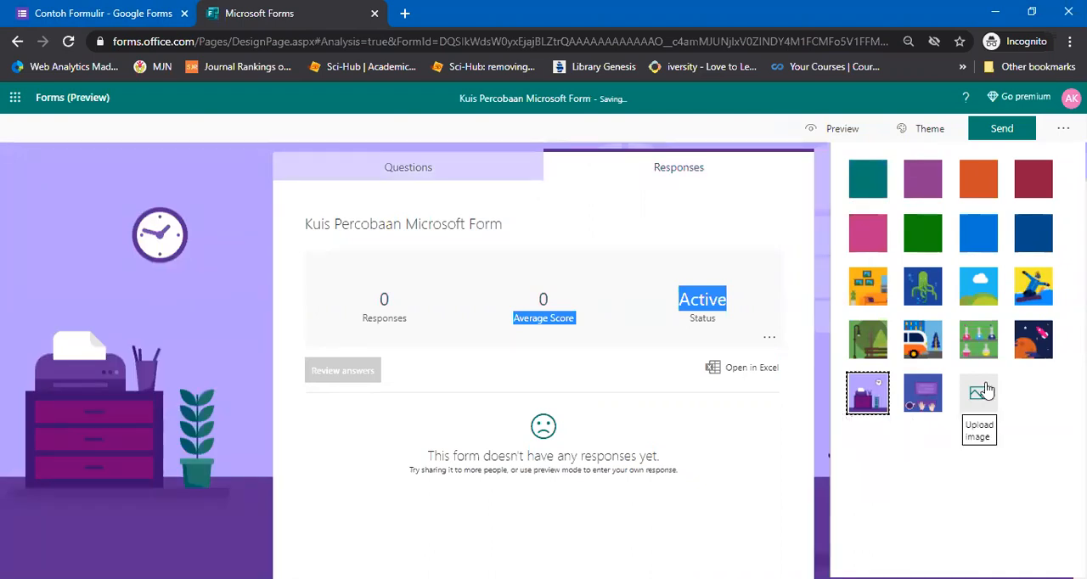
click(778, 195)
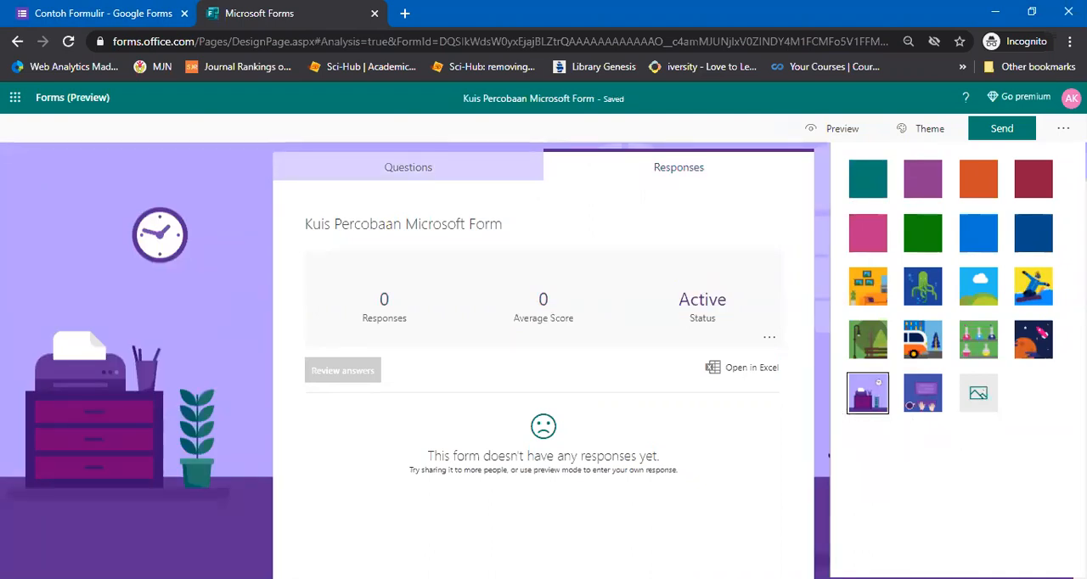
In the quiz settings, enable a start date of 9/30/2020 at 3:00 AM and an end date of 9/30/2020 at 3:15 AM
click(1060, 131)
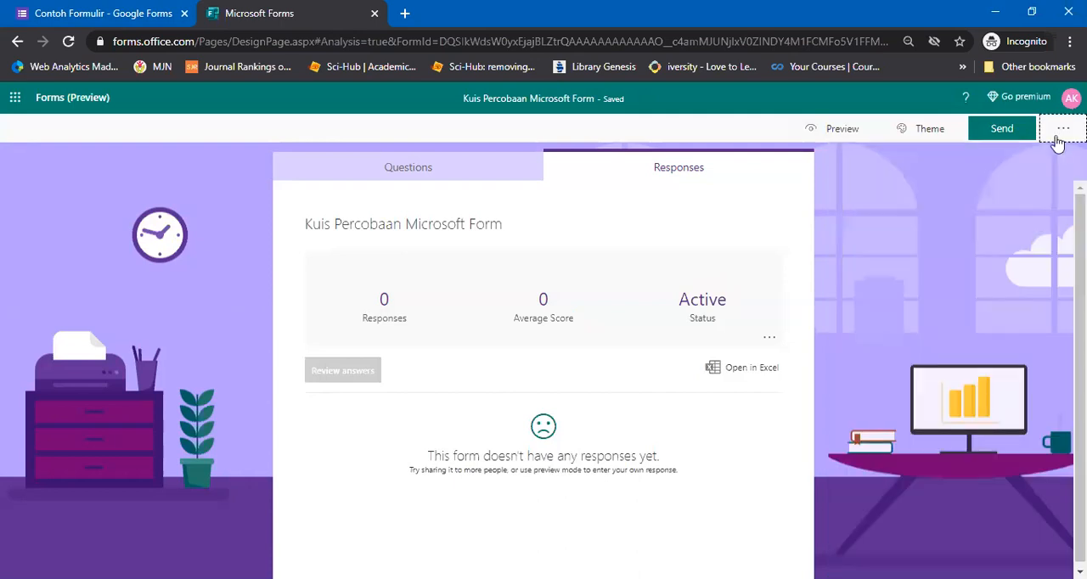
click(1058, 140)
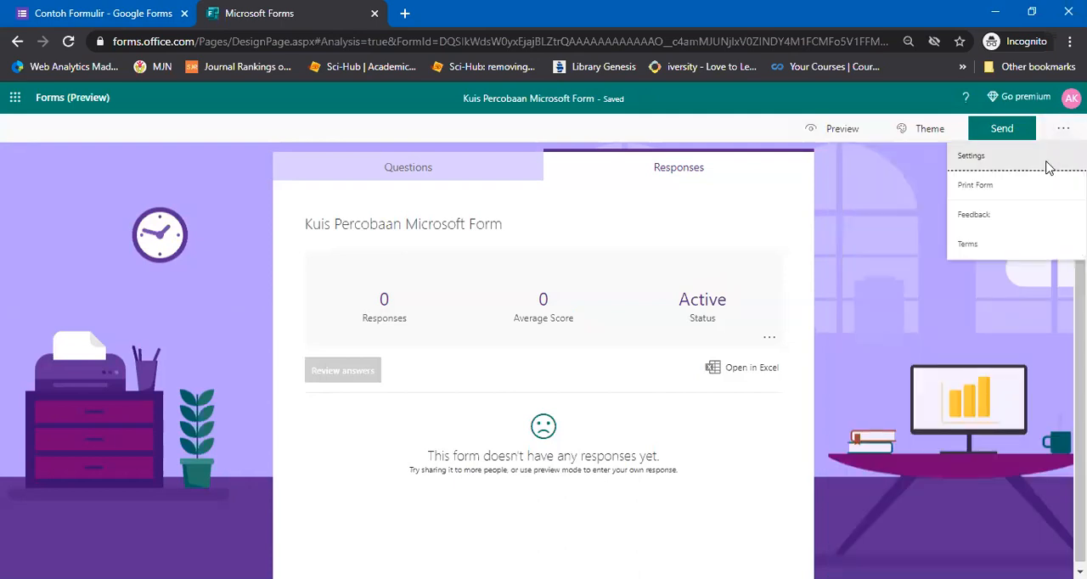
click(1047, 163)
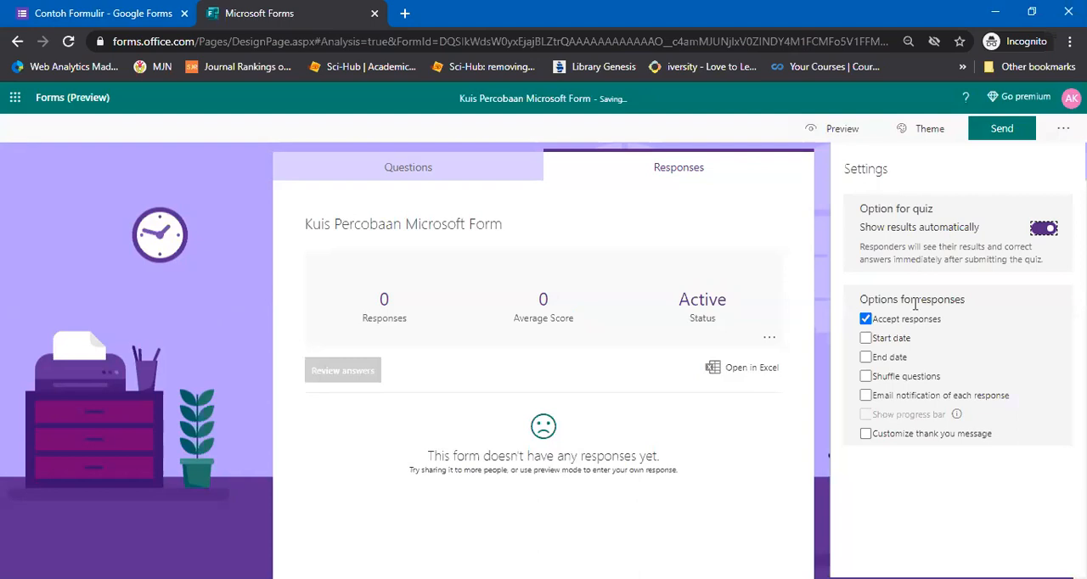
click(891, 344)
click(892, 339)
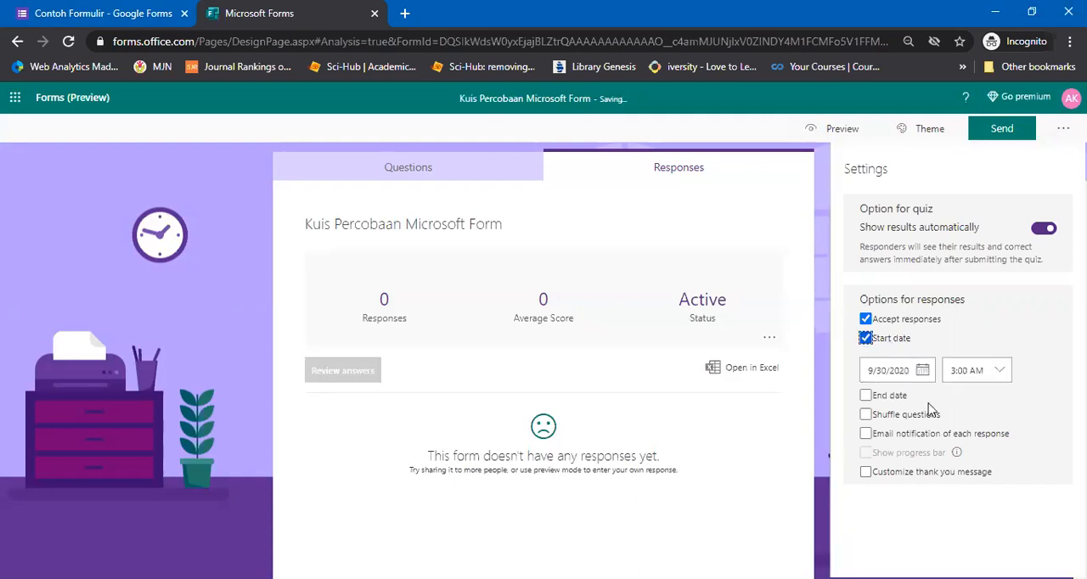
click(899, 402)
Set the quiz to shuffle all questions and turn on email notification of each response
click(908, 455)
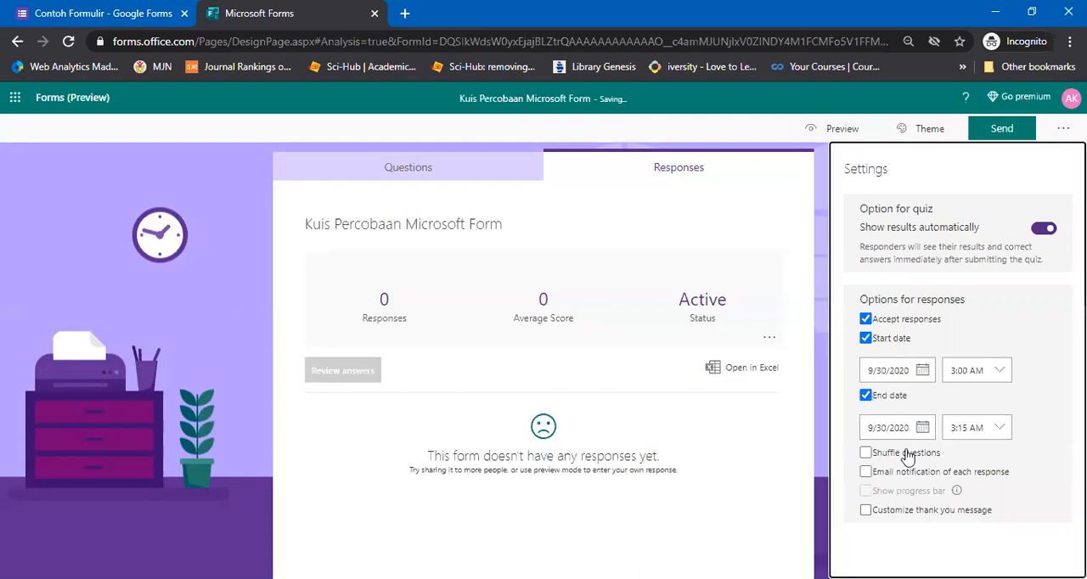
click(886, 516)
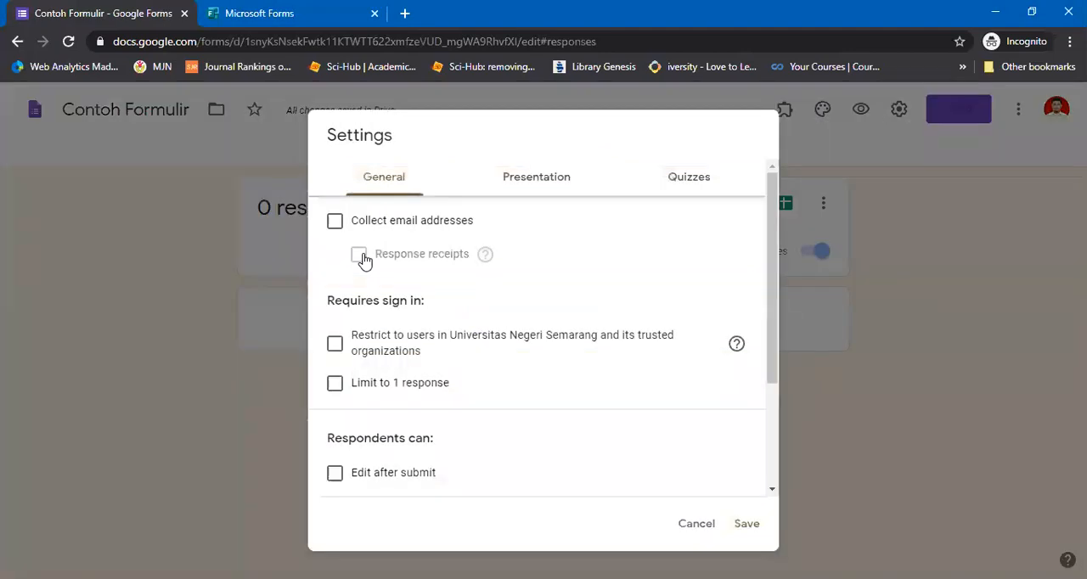
In the Contoh Formulir Google Form settings, collect email addresses with response receipts if the respondent requests it, and save
click(334, 220)
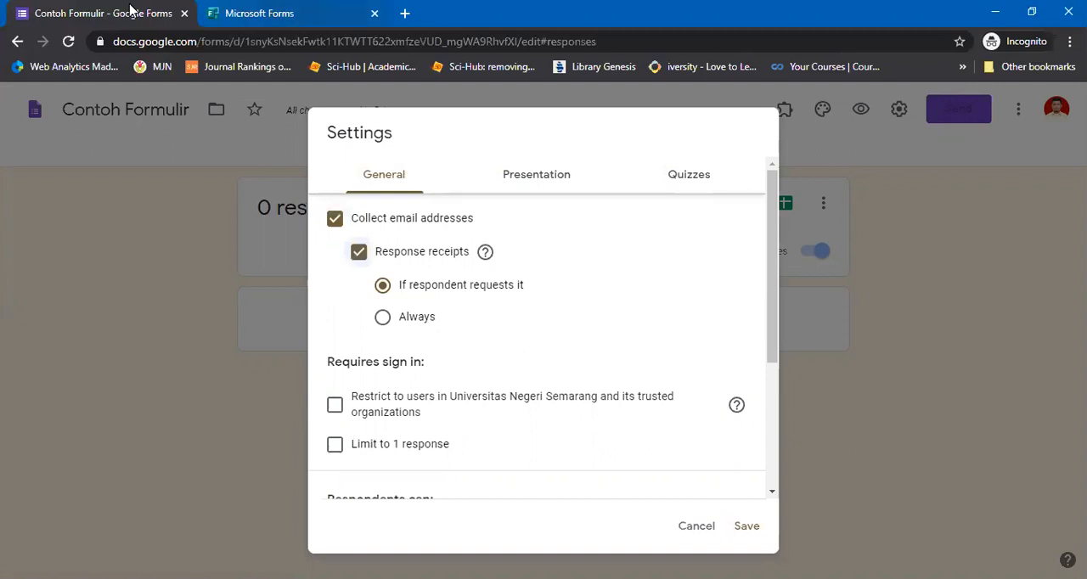
click(745, 526)
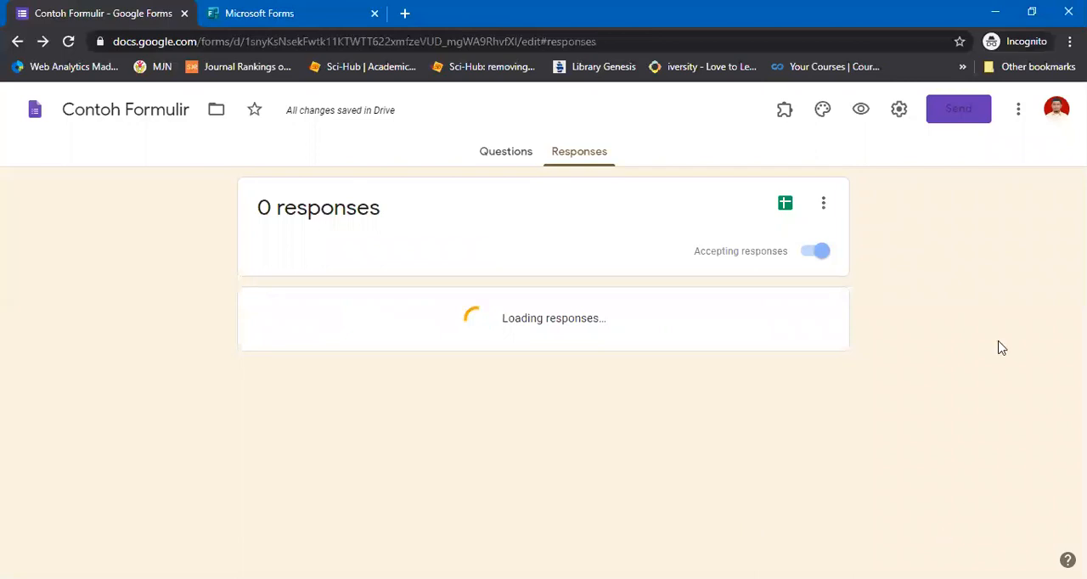
Return to the Microsoft Forms quiz and check its additional form options
key(ctrl+Tab)
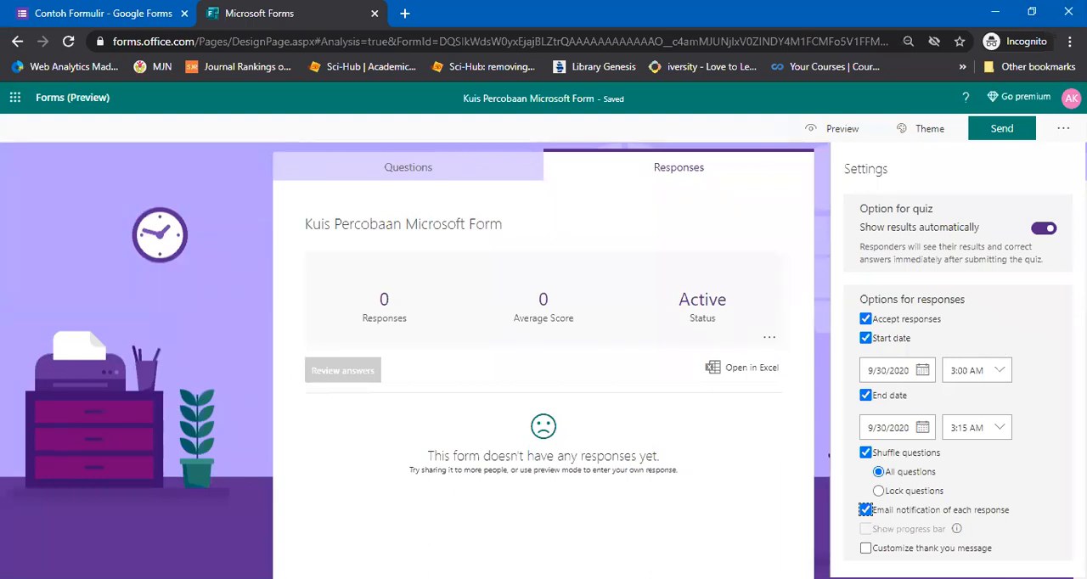
click(1063, 128)
click(1063, 129)
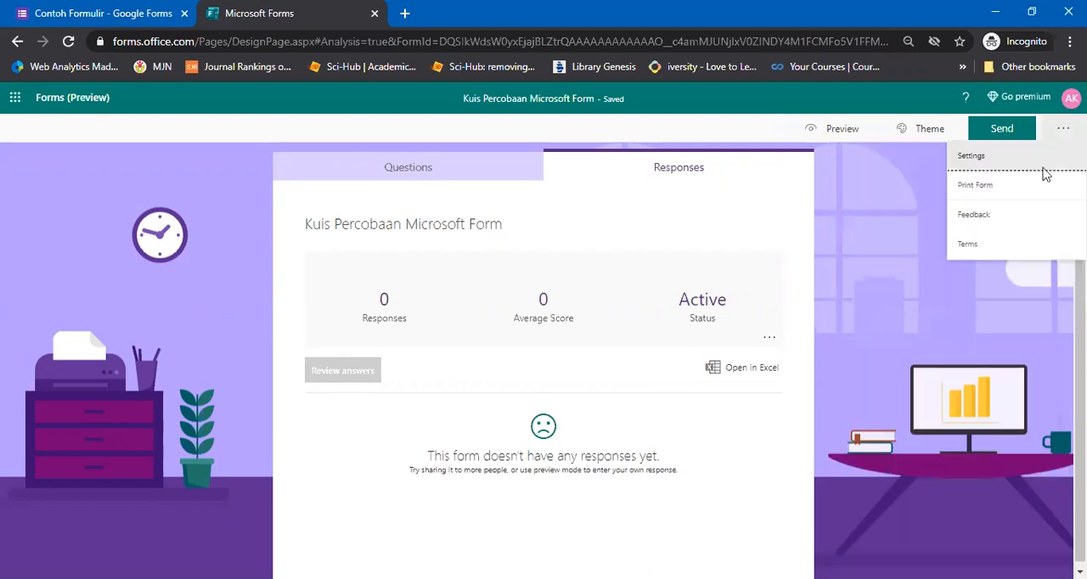
click(1063, 128)
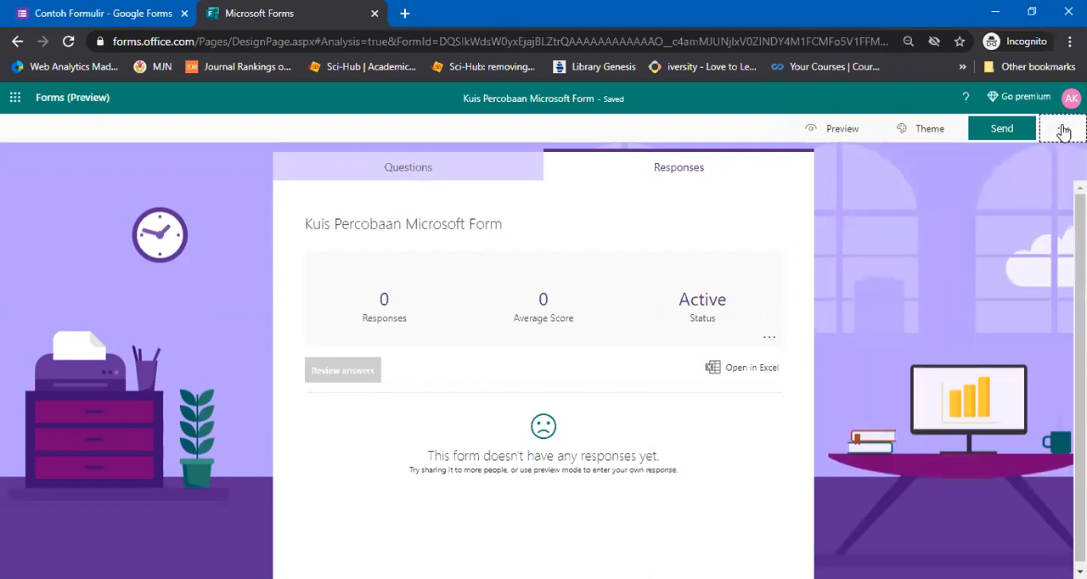
click(1063, 130)
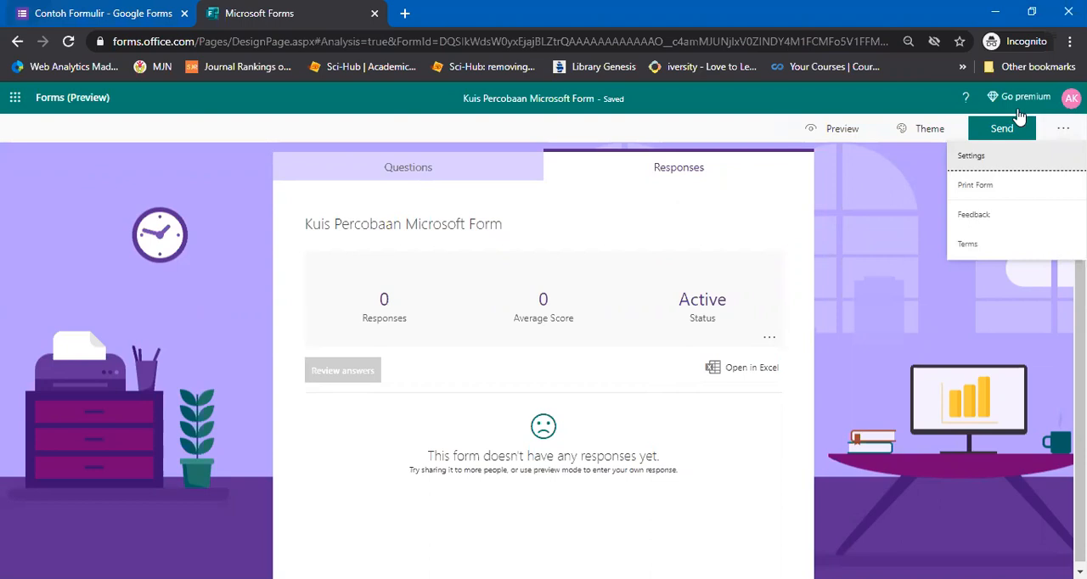
Switch to the Contoh Formulir Google Form, restore its missing File Upload folder, and check the form's additional options
key(ctrl+Tab)
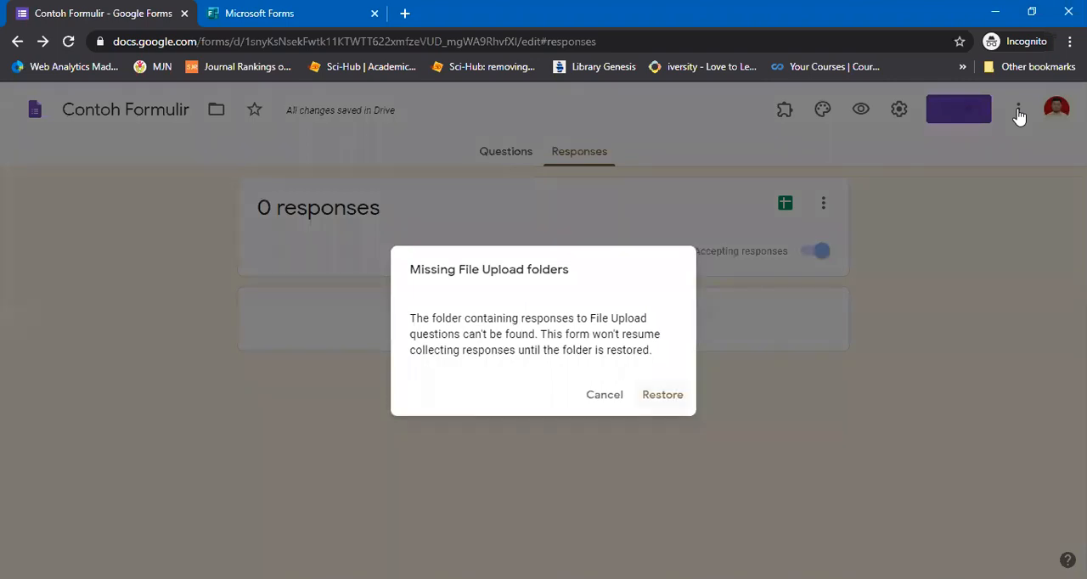
key(Return)
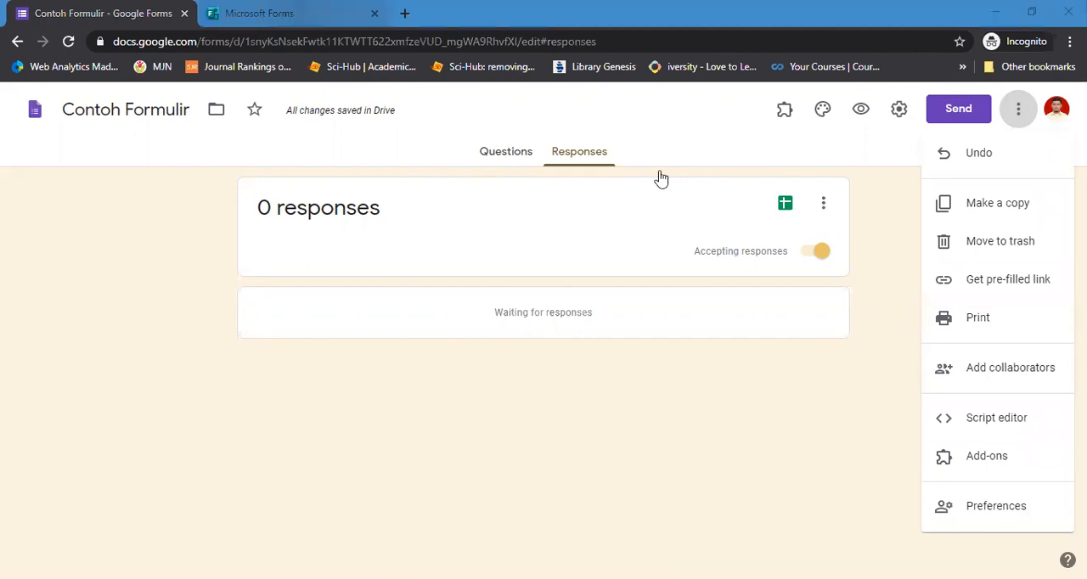
Examine the Microsoft Forms quiz's sharing options by link, QR code, embed code and email, and go back to its questions
key(ctrl+Tab)
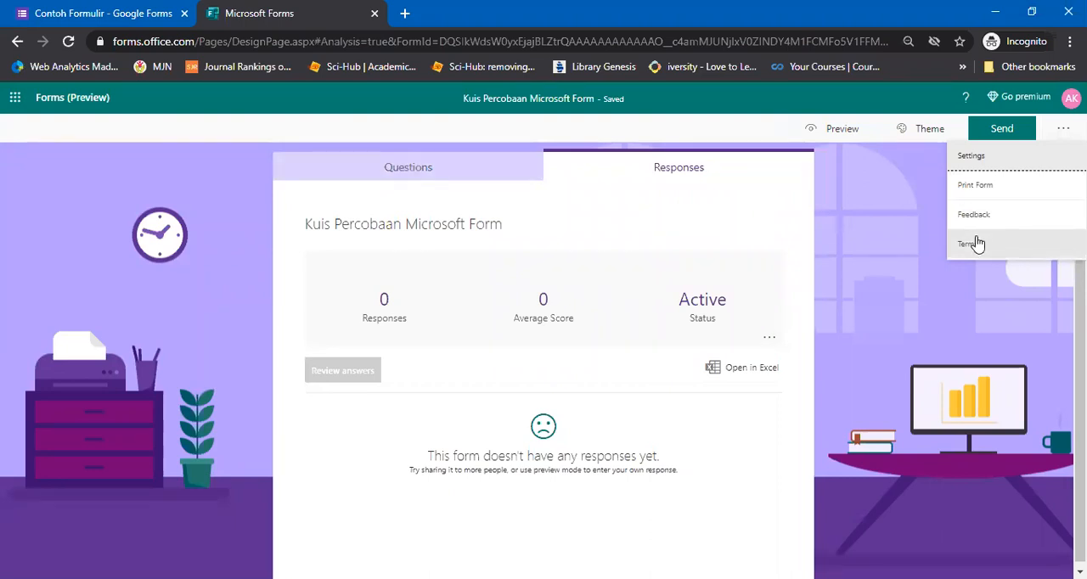
click(886, 236)
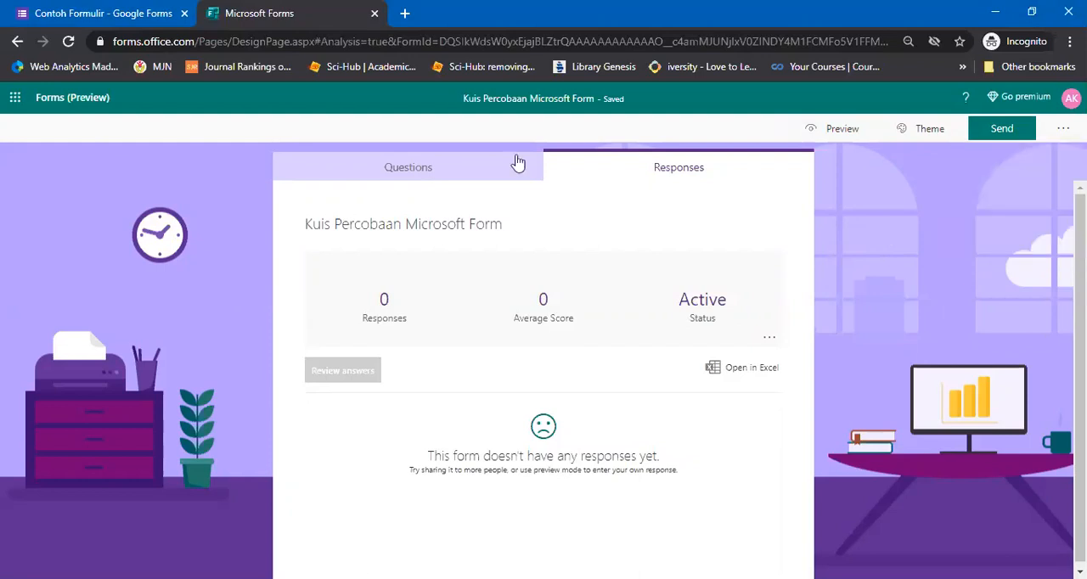
click(981, 127)
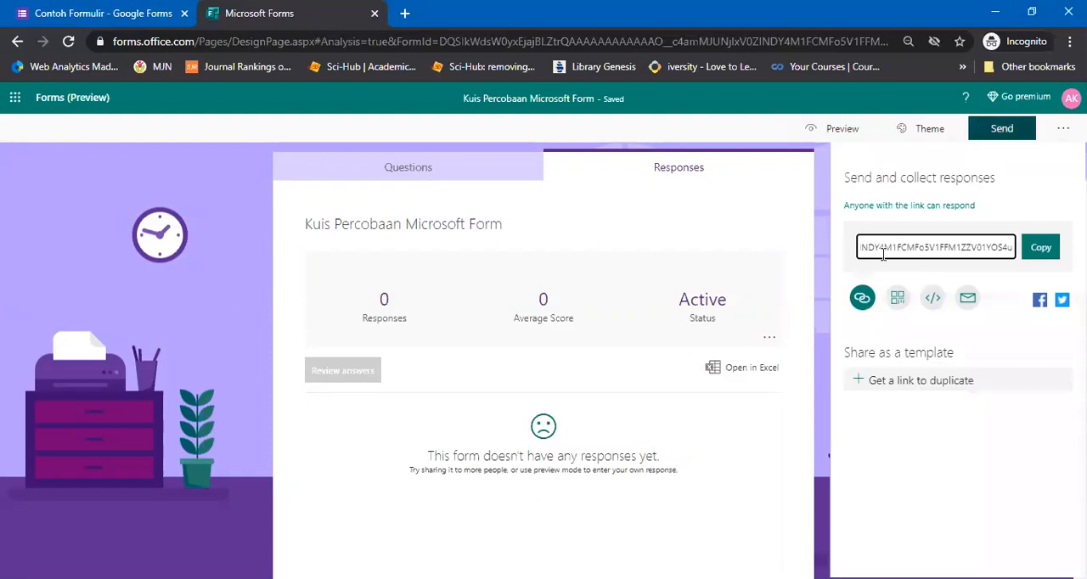
click(896, 298)
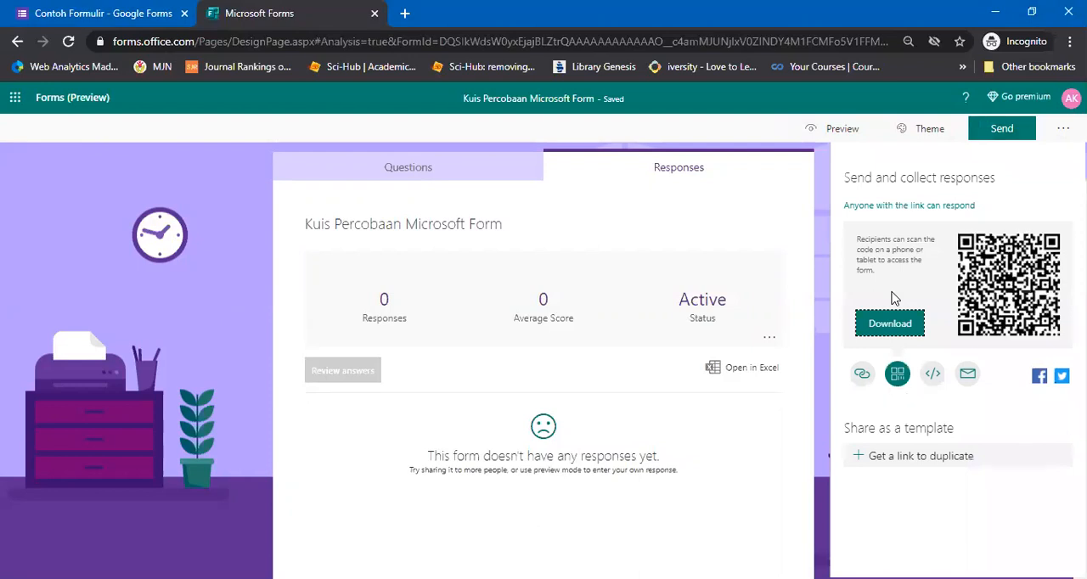
click(933, 376)
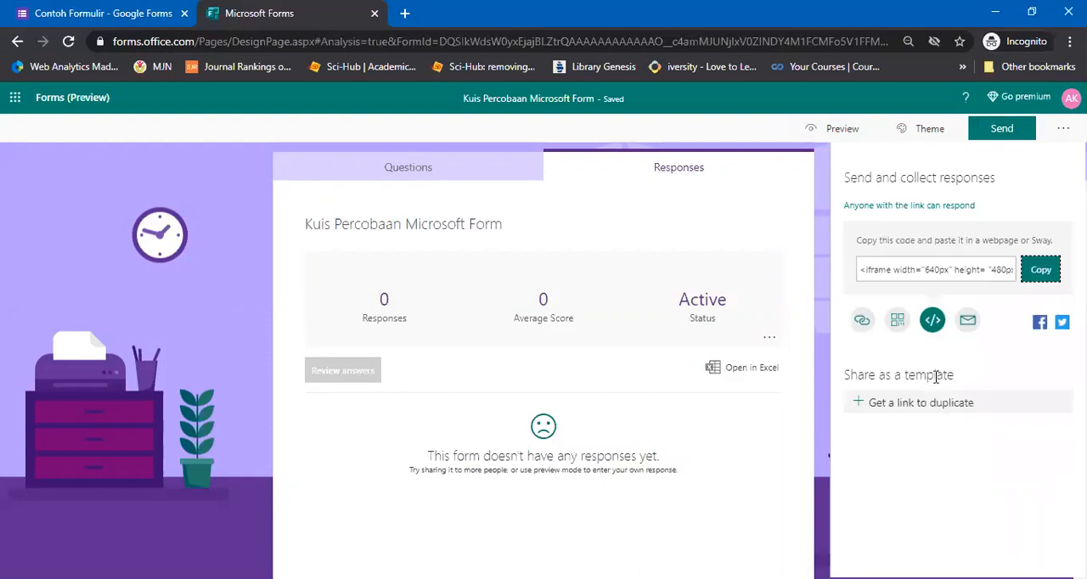
click(966, 325)
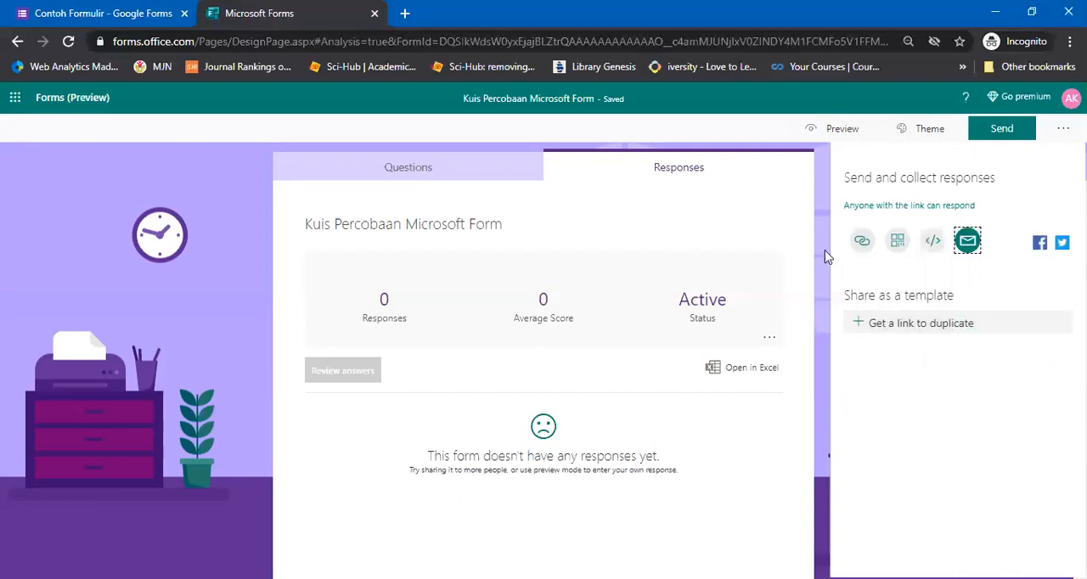
click(496, 181)
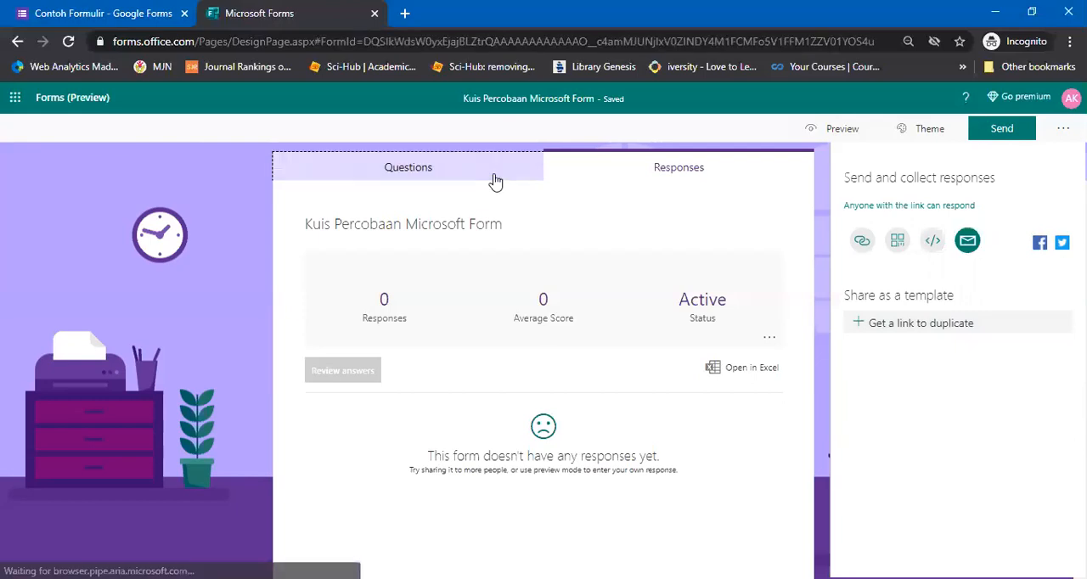